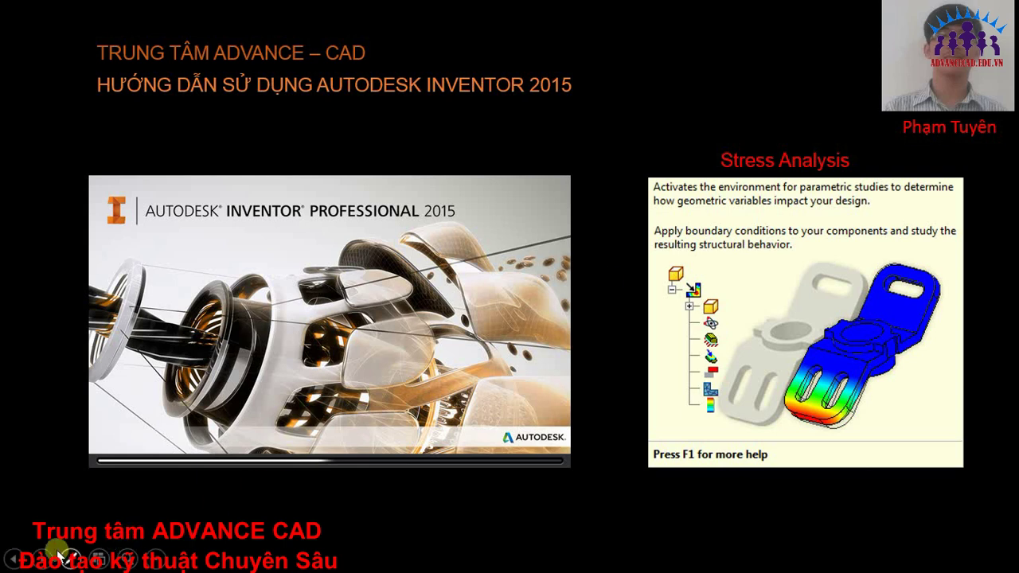
- Advance through the stress test and design optimisation slides, then go to the Start screen
left_click(38, 560)
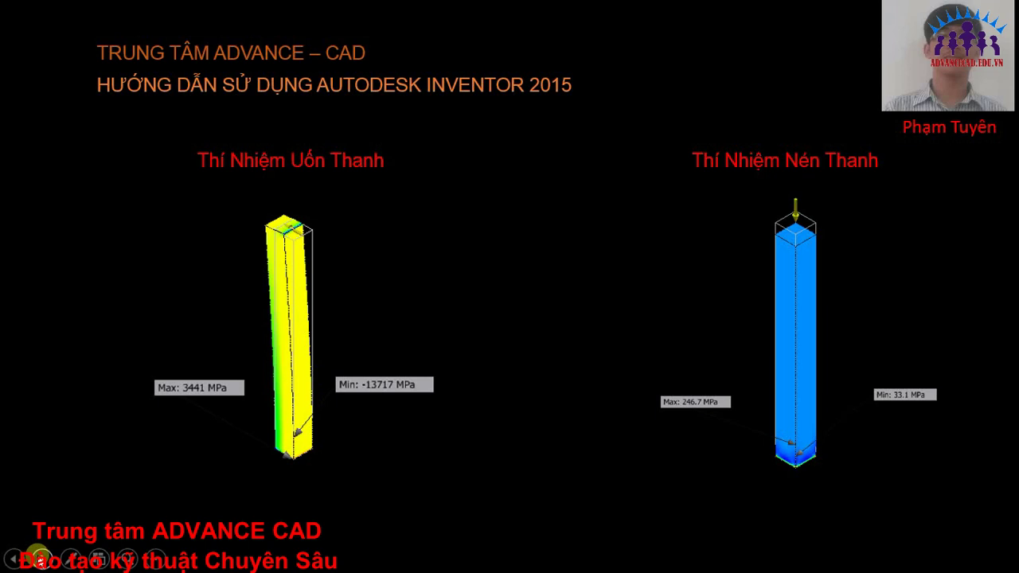
left_click(380, 505)
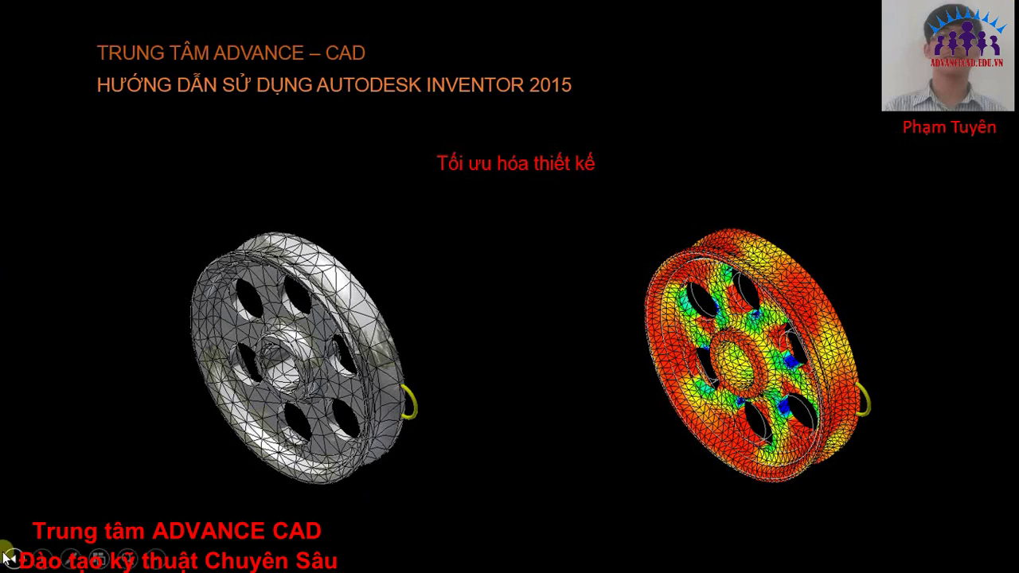
key("super")
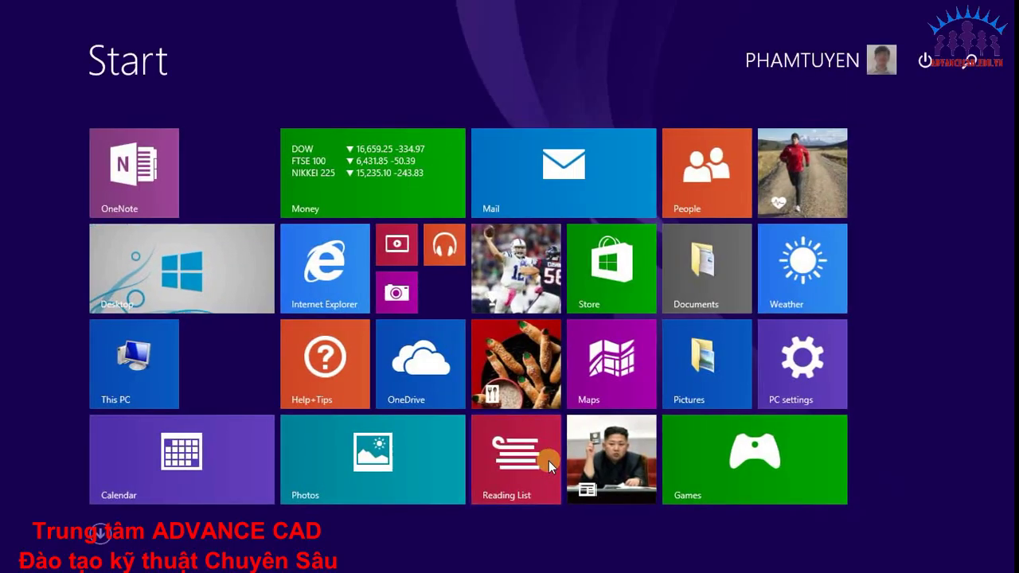
- Search 'autodesk' on the Start screen and launch Autodesk Inventor Professional 2015
type("auto")
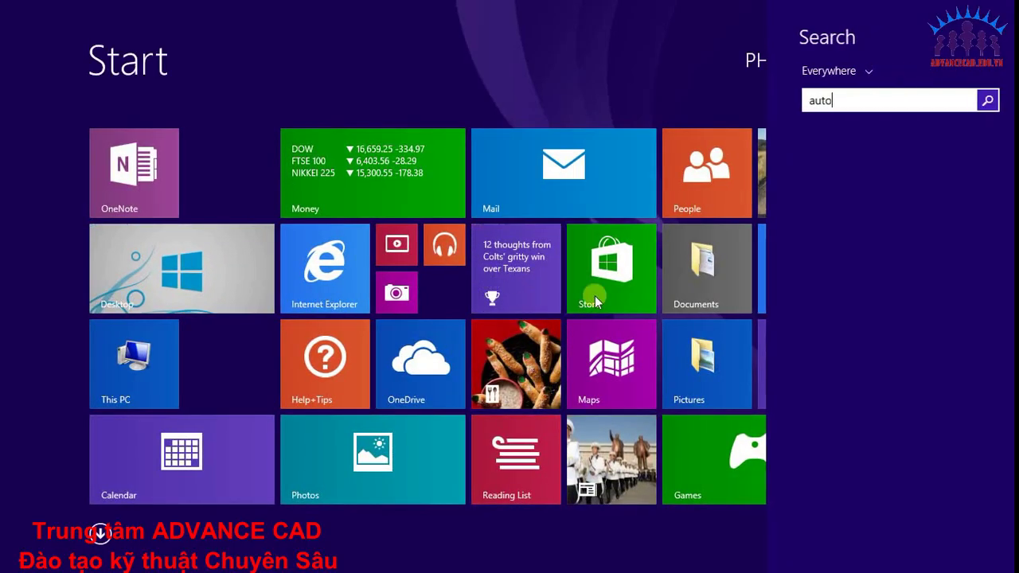
type("desk")
key("Down")
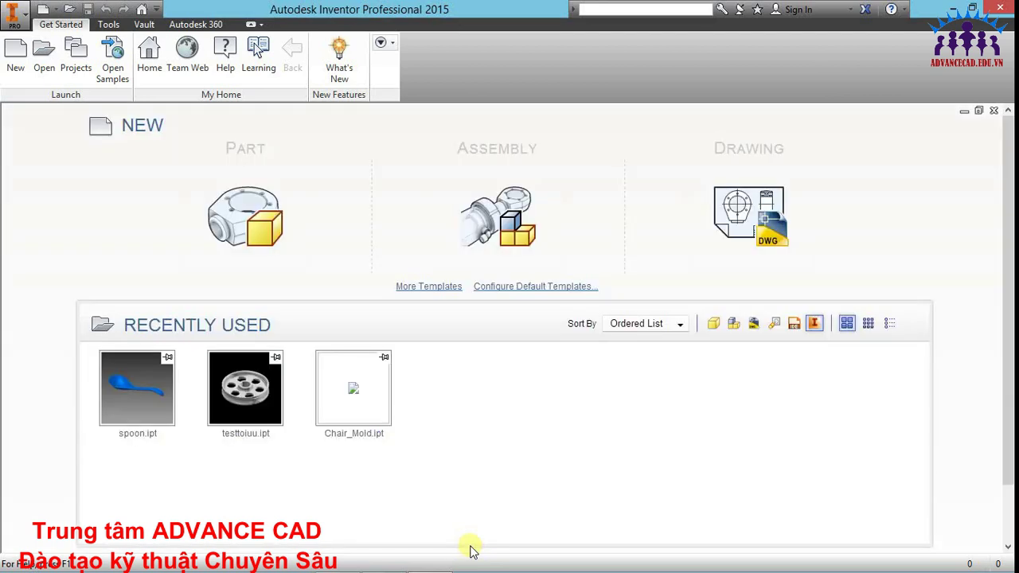
- Create a new part from the Metric Standard (mm).ipt template
left_click(17, 63)
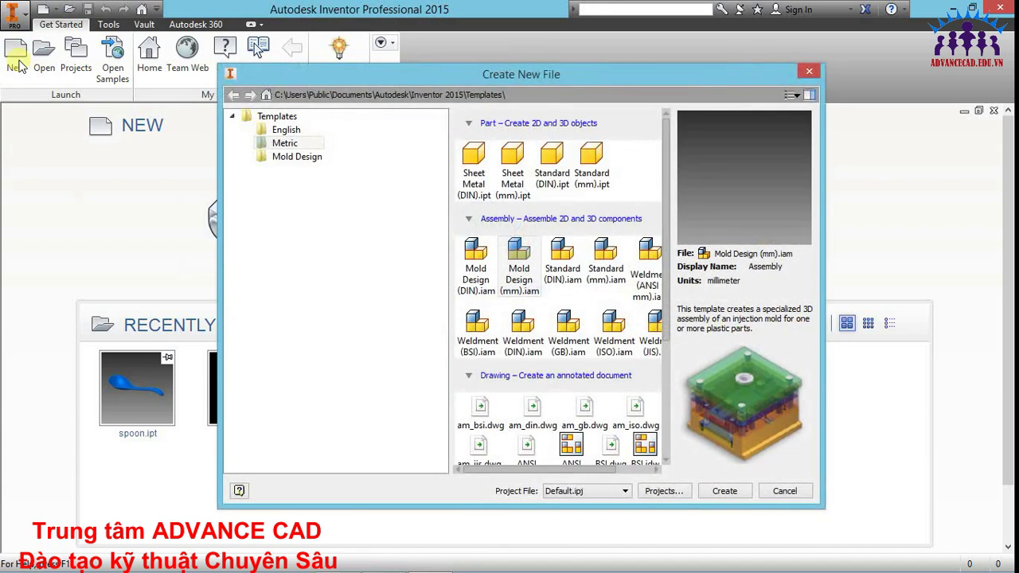
left_click(296, 143)
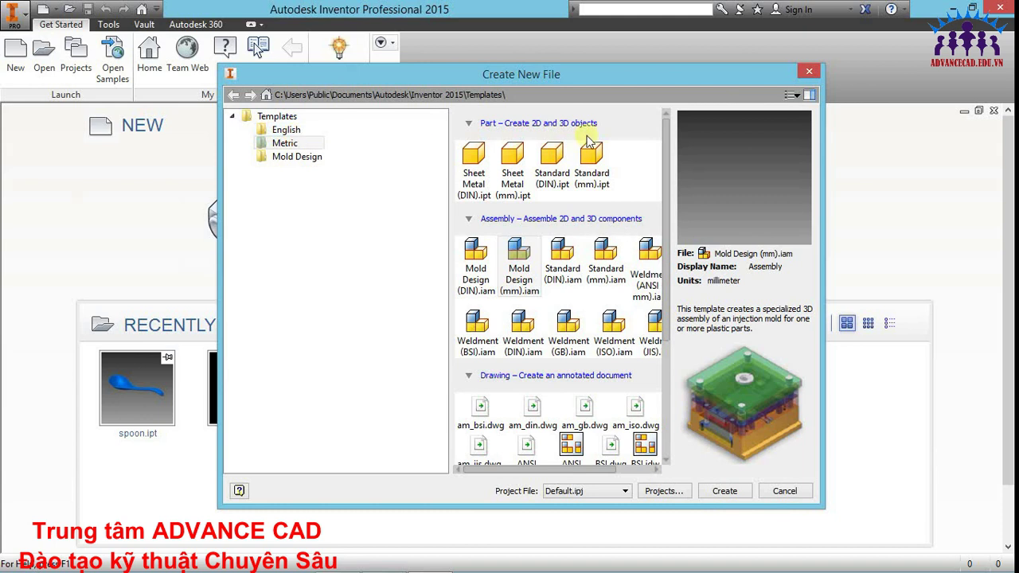
left_click(592, 183)
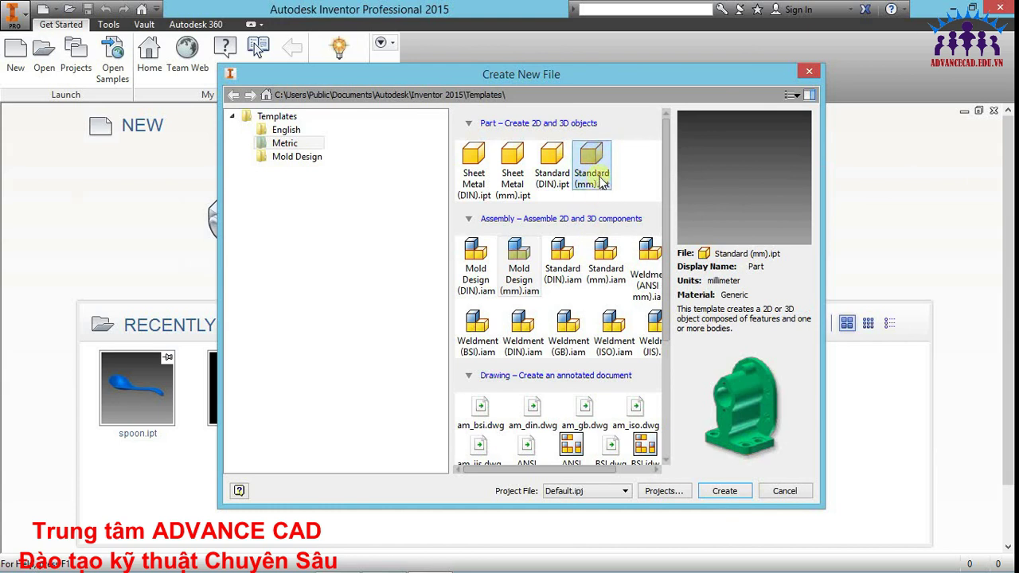
double_click(604, 195)
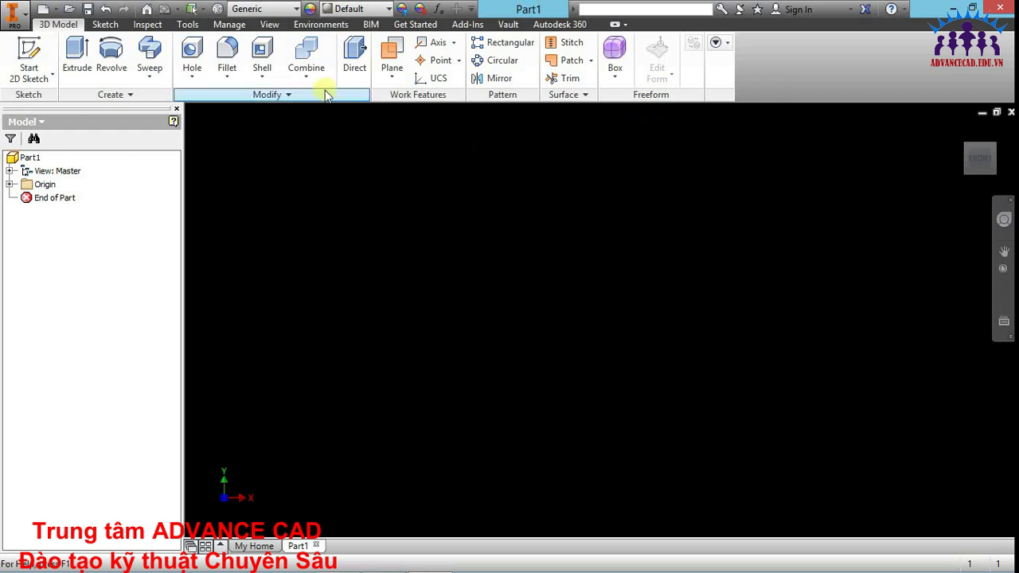
- Set Application Options colours to the Presentation scheme with the Amber icon theme
left_click(188, 24)
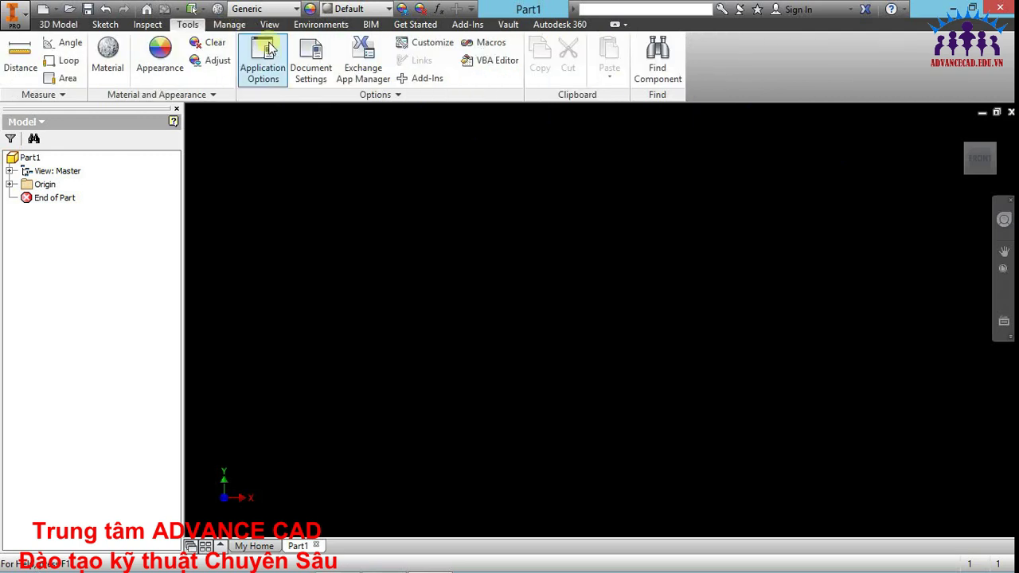
left_click(269, 50)
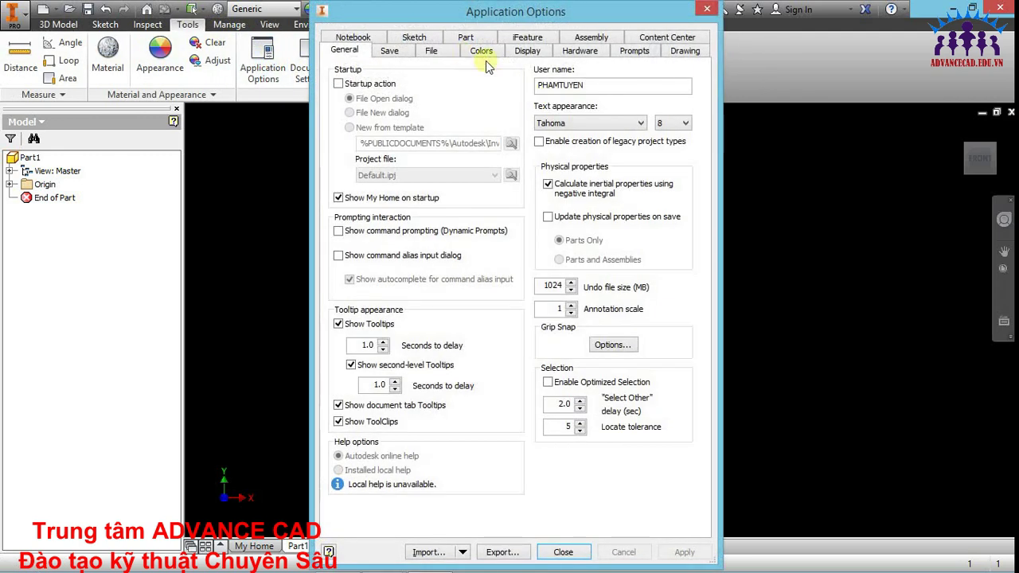
left_click(482, 52)
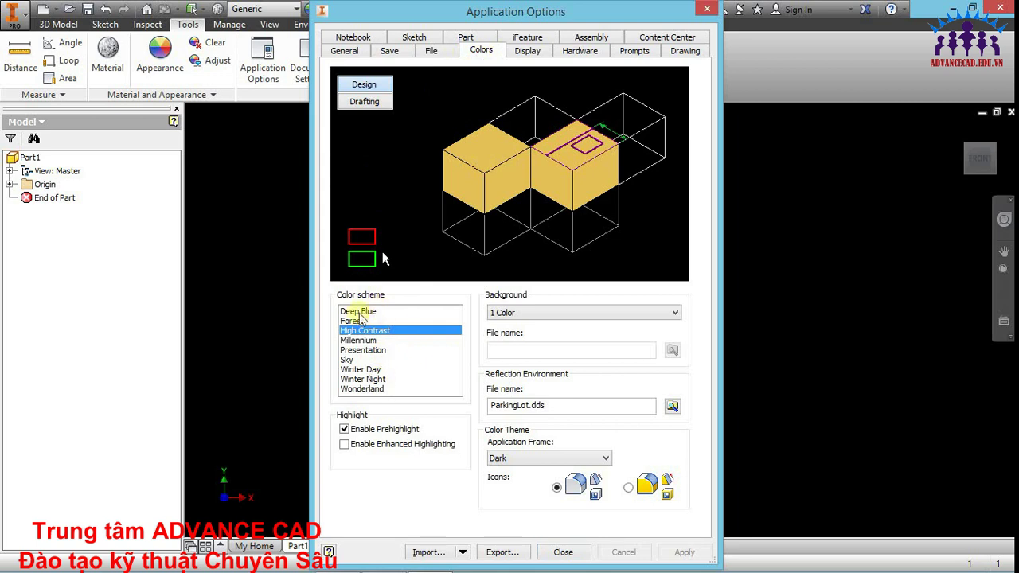
left_click(380, 350)
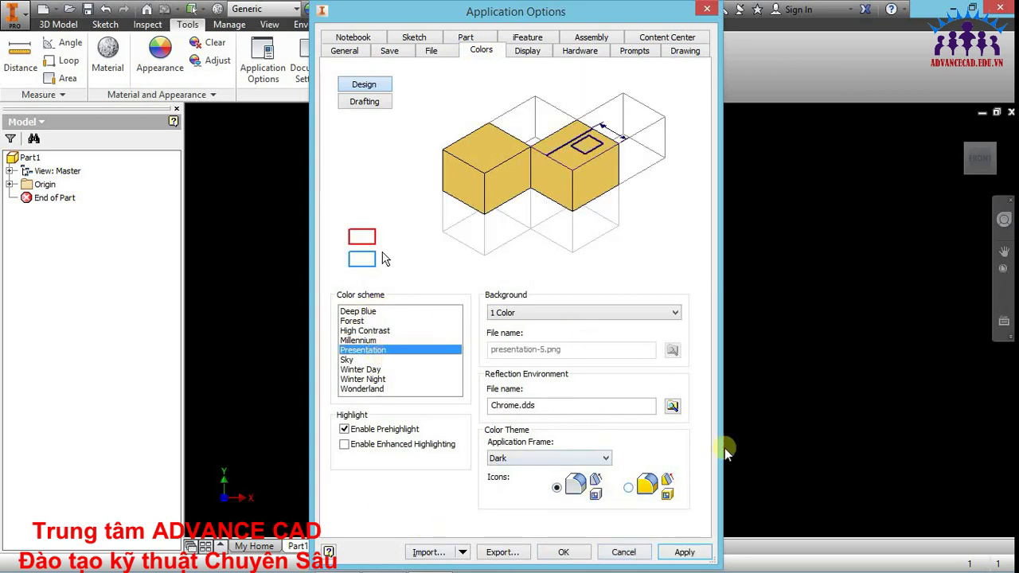
left_click(629, 487)
left_click(676, 553)
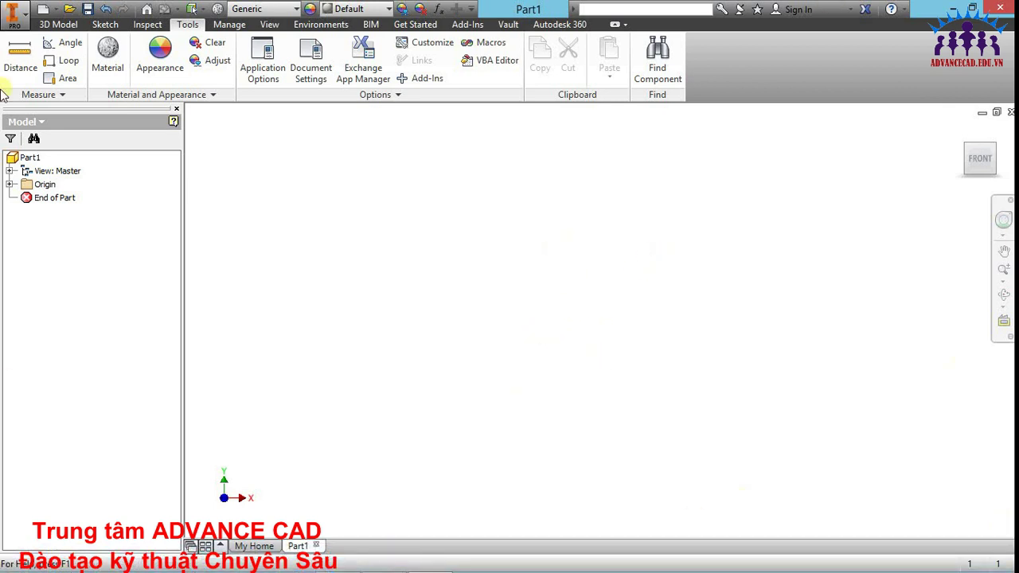
- Start a sketch on the XY plane and draw a two-point rectangle
left_click(49, 26)
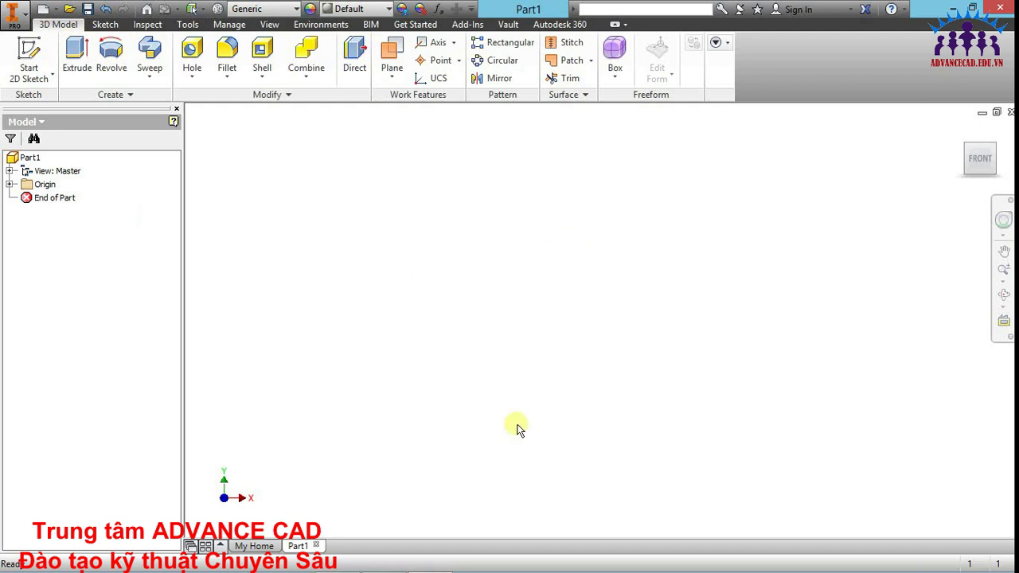
left_click(29, 55)
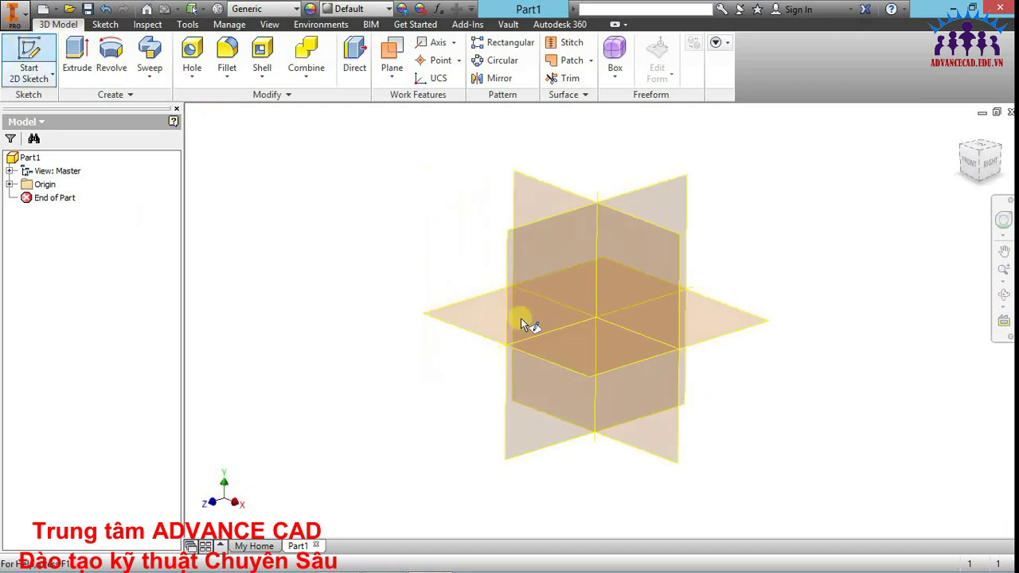
left_click(611, 224)
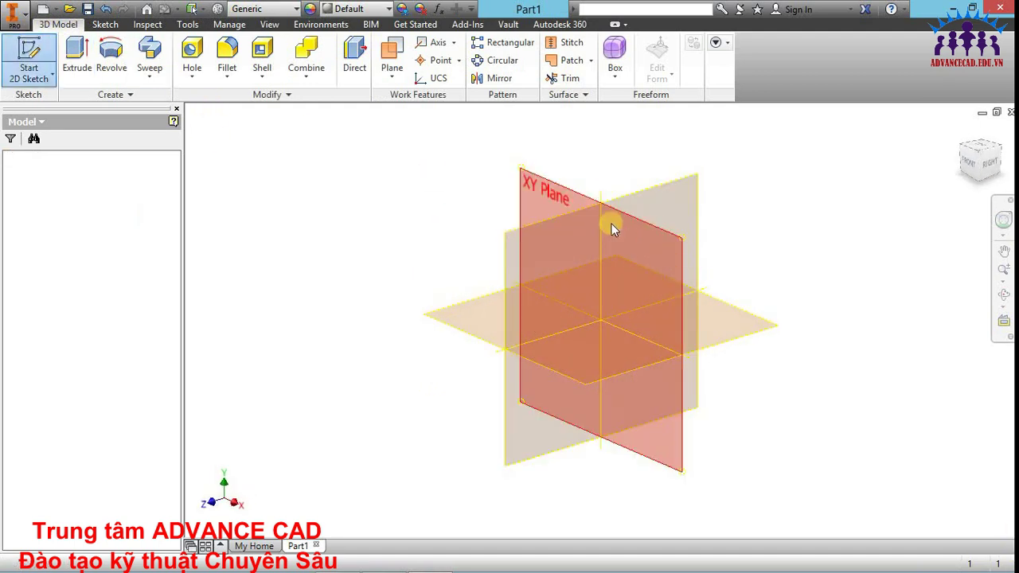
right_click(350, 184)
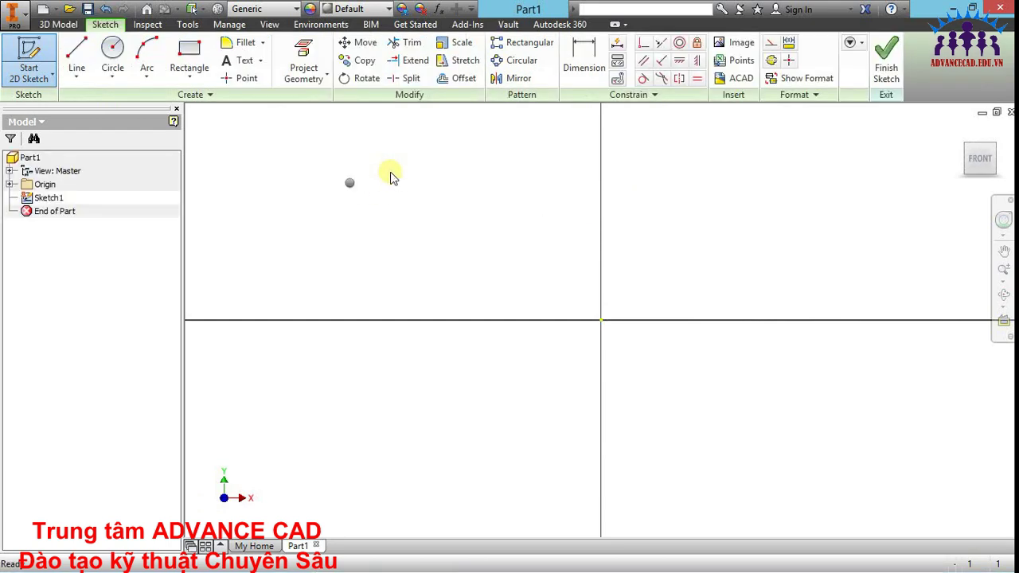
left_click(398, 164)
left_click(468, 207)
left_click(706, 410)
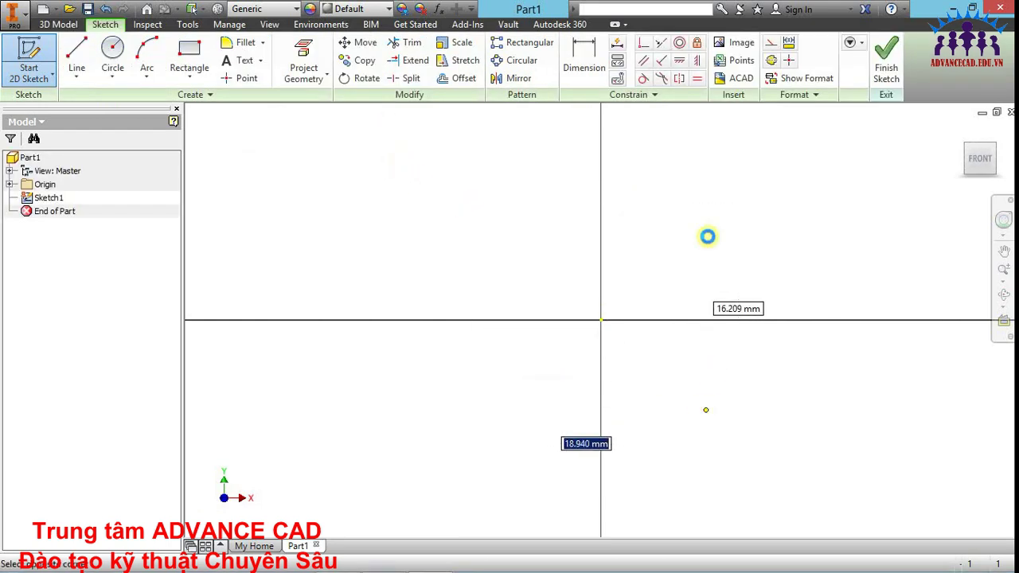
- Center the rectangle on the origin with vertical and horizontal constraints
left_click(696, 59)
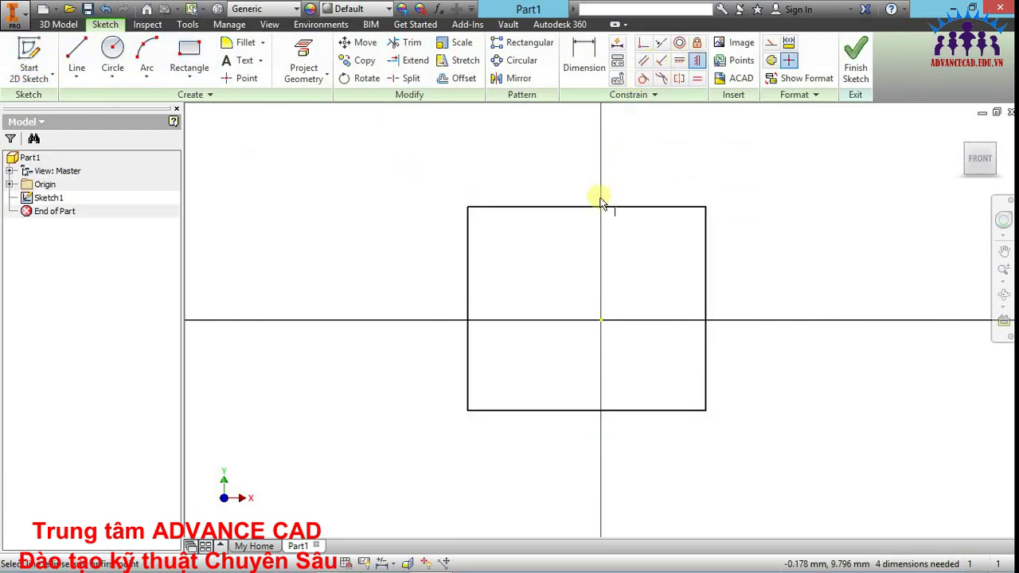
left_click(587, 207)
left_click(601, 319)
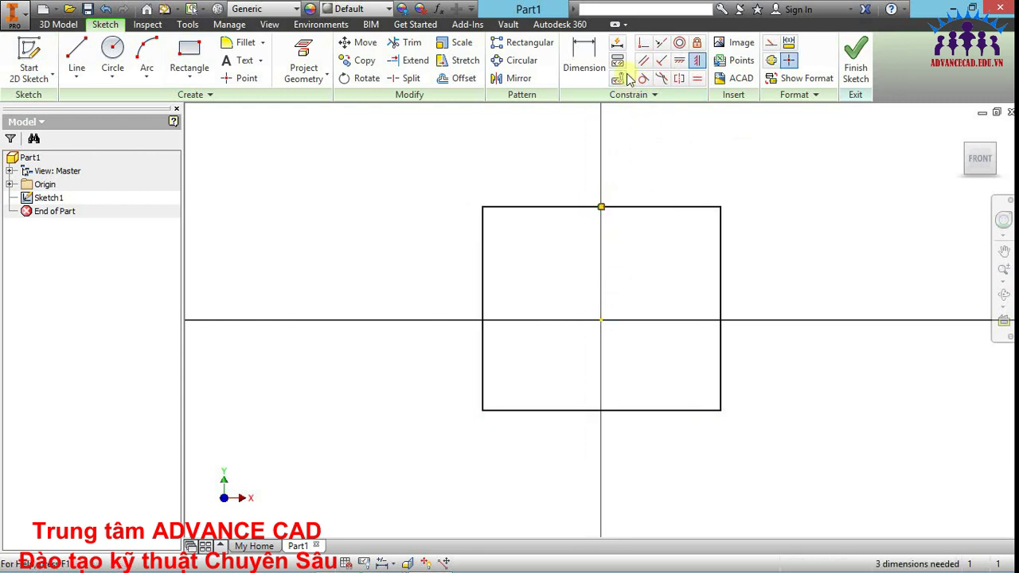
left_click(679, 61)
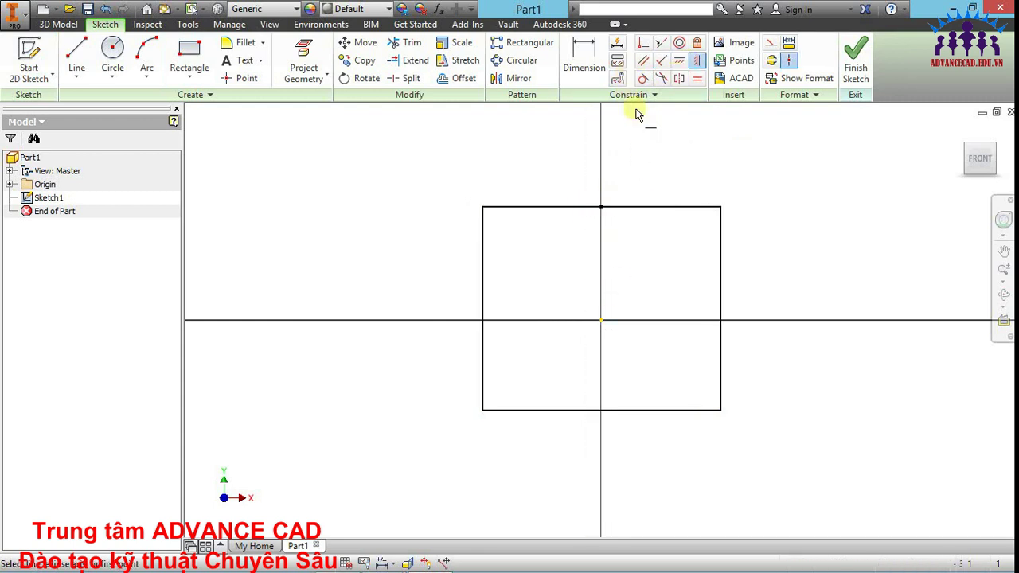
left_click(484, 309)
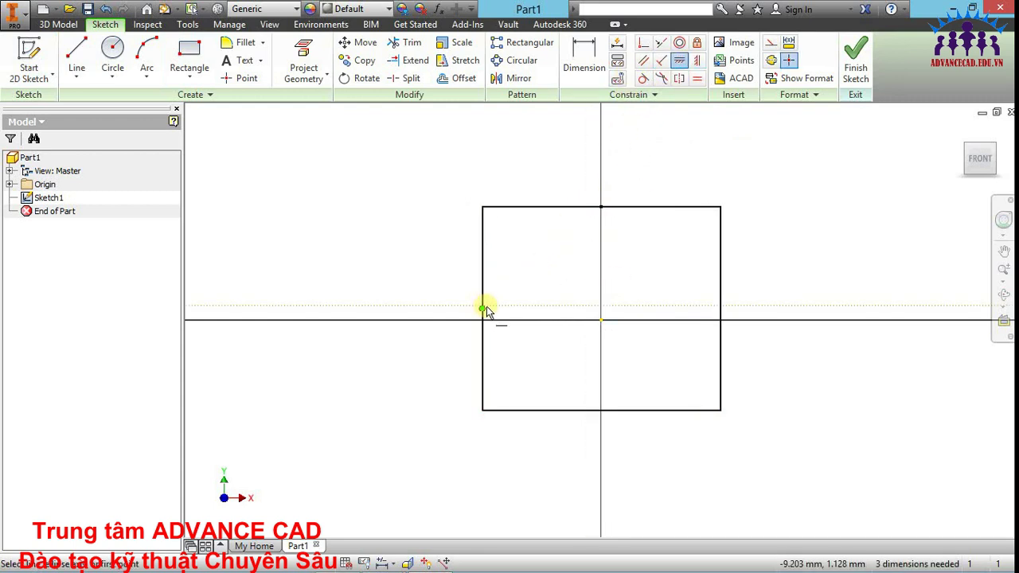
left_click(601, 317)
- Dimension the rectangle's top edge to 100 mm width
key("d")
left_click(639, 219)
left_click(643, 183)
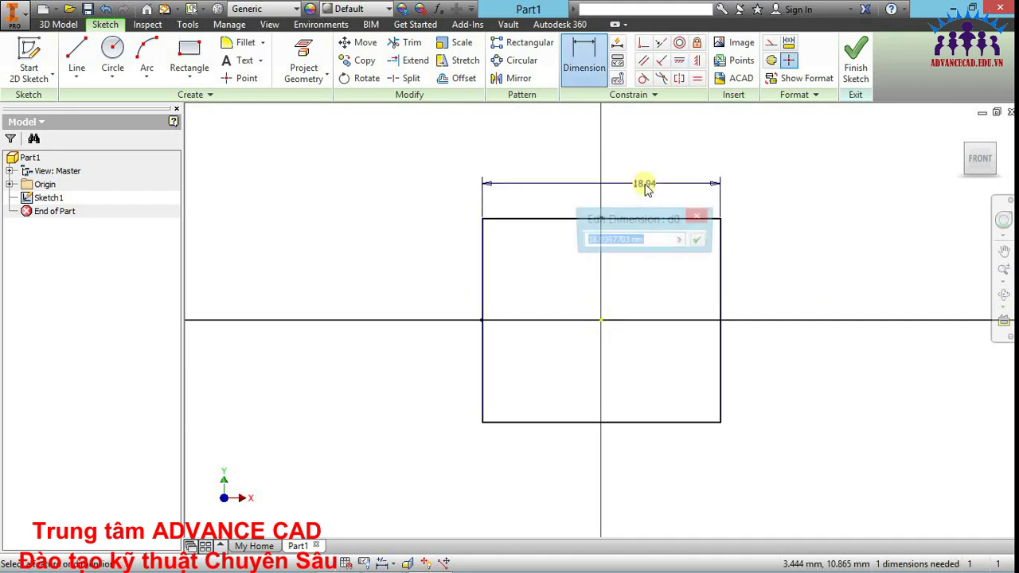
type("100")
key("Return")
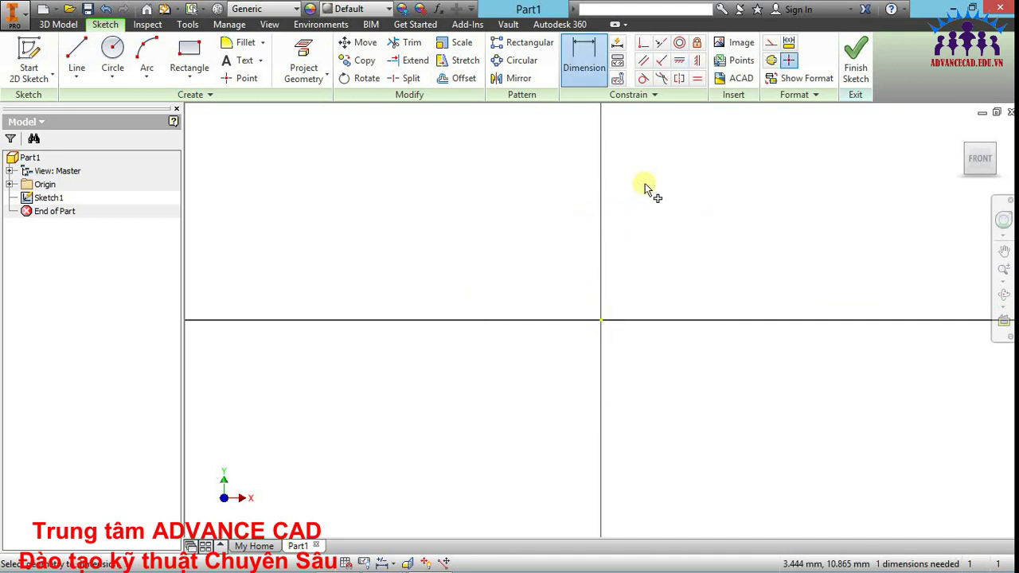
scroll(478, 320, "down", 2)
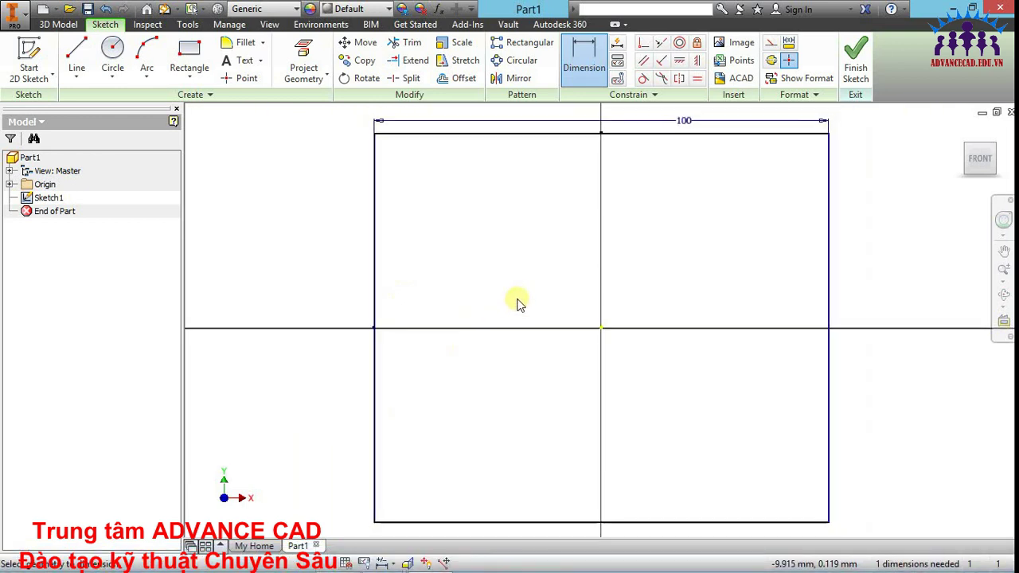
scroll(518, 303, "down", 2)
middle_click_drag(728, 262, 669, 249)
- Set the height equal to the width dimension and finish the sketch
left_click(647, 230)
left_click(676, 222)
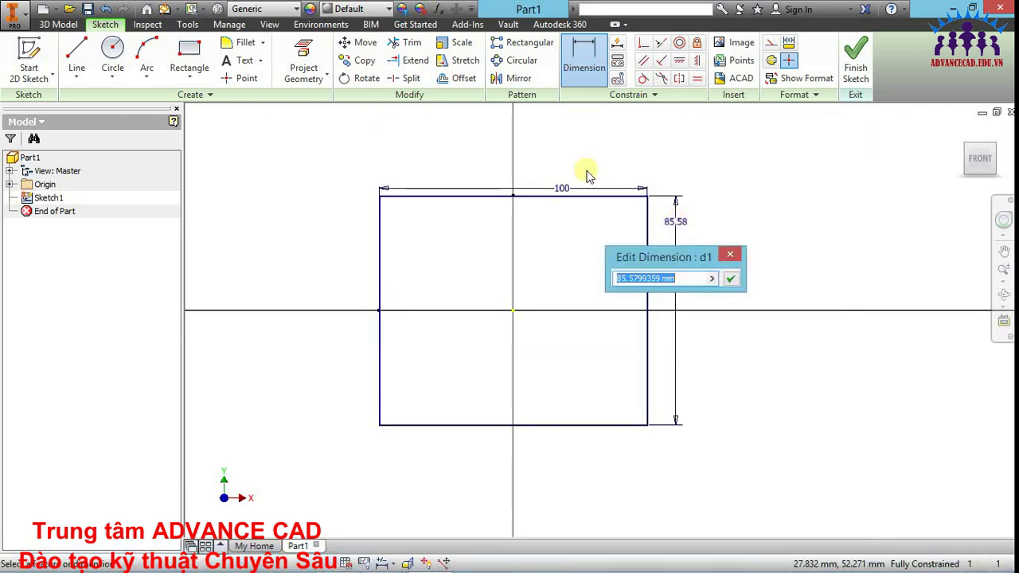
left_click(584, 186)
left_click(730, 277)
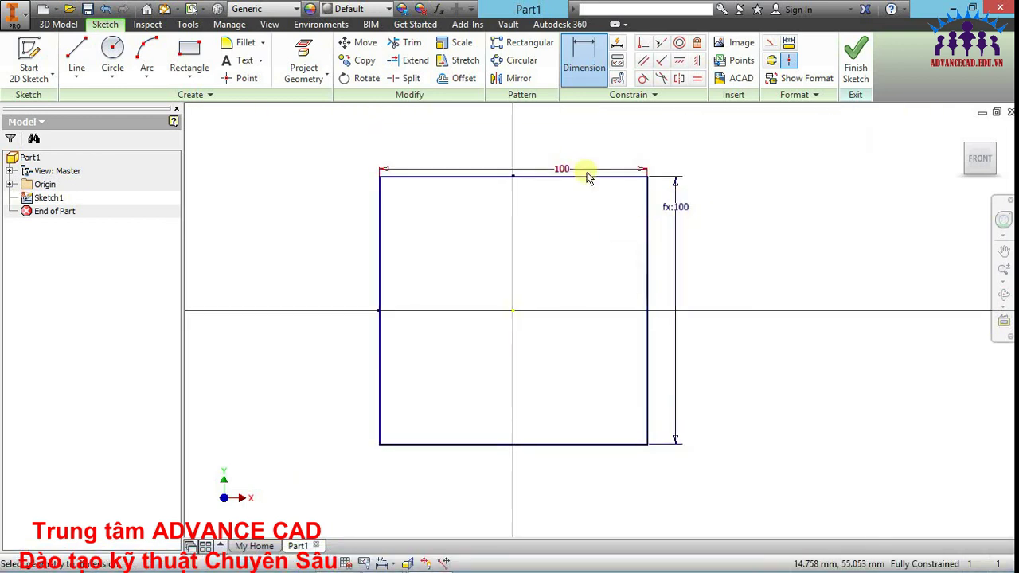
left_click(855, 62)
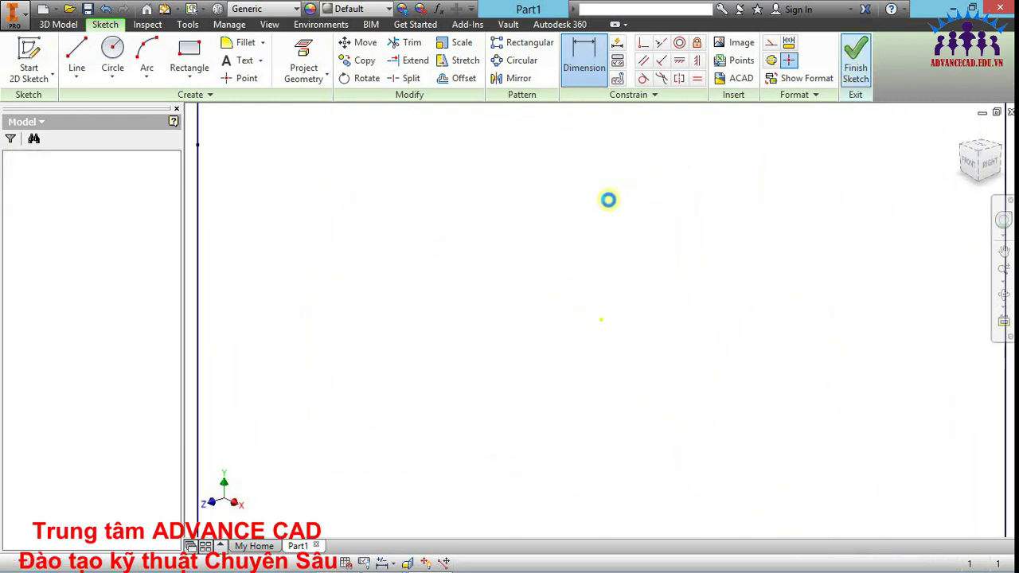
scroll(608, 209, "down", 2)
- Extrude the square sketch 1000 mm into a solid column
right_click(585, 213)
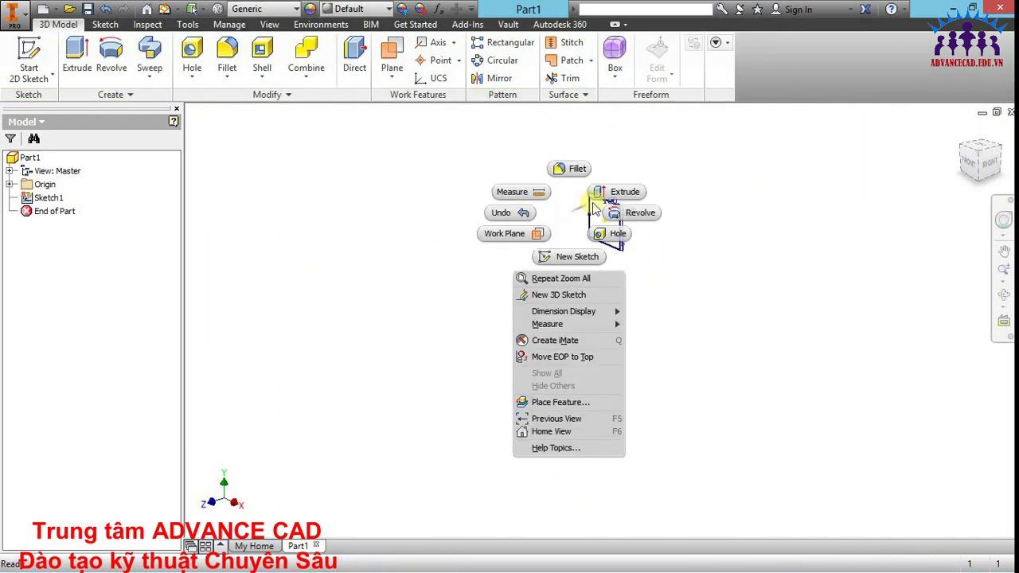
key("Escape")
type("e")
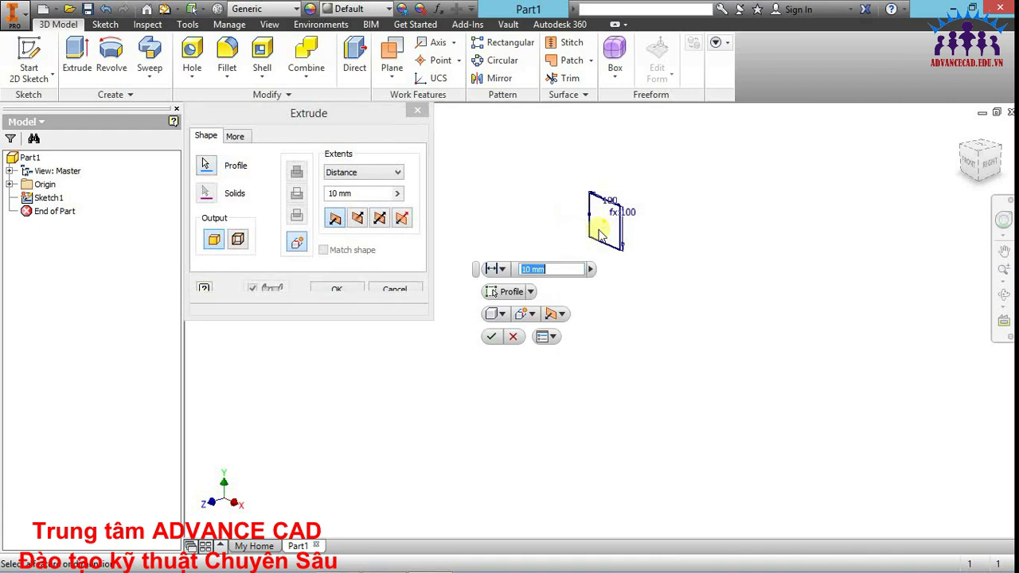
type("1000")
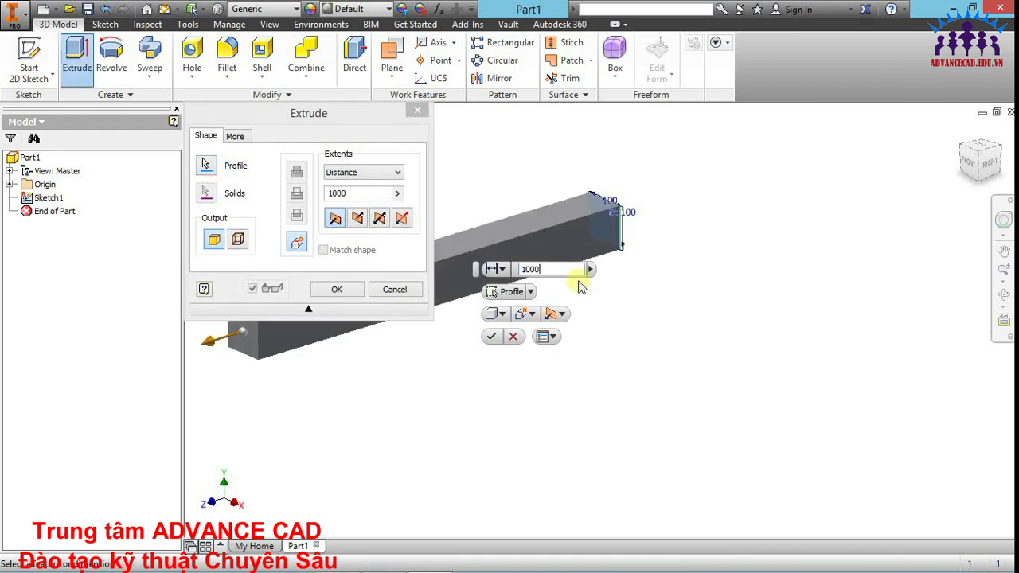
left_click(491, 336)
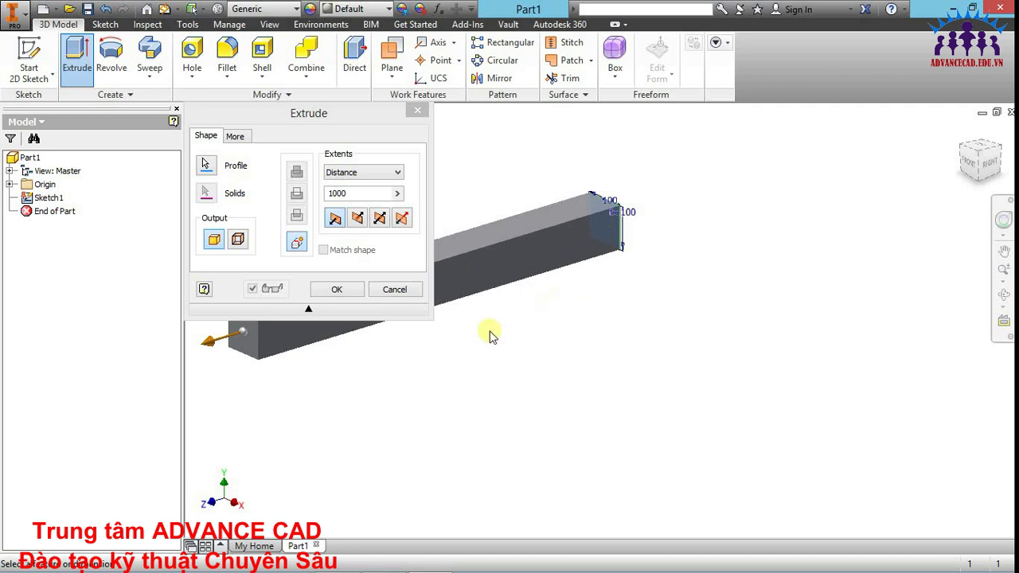
- Orient the column upright in the view and review the visual style options
middle_click_drag(448, 300, 743, 343)
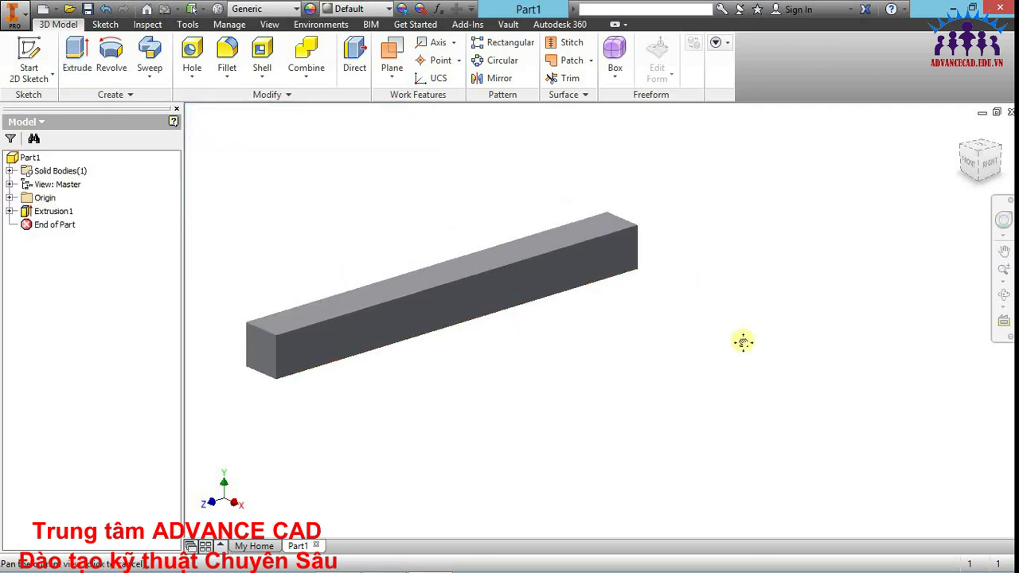
left_click(969, 144)
middle_click_drag(818, 231, 791, 237)
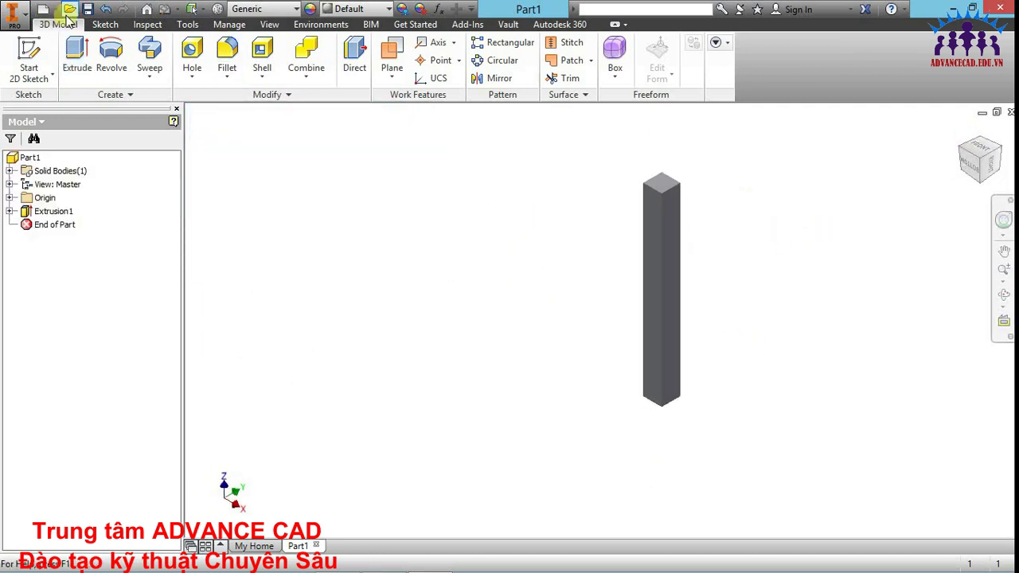
scroll(150, 69, "down", 5)
left_click(168, 64)
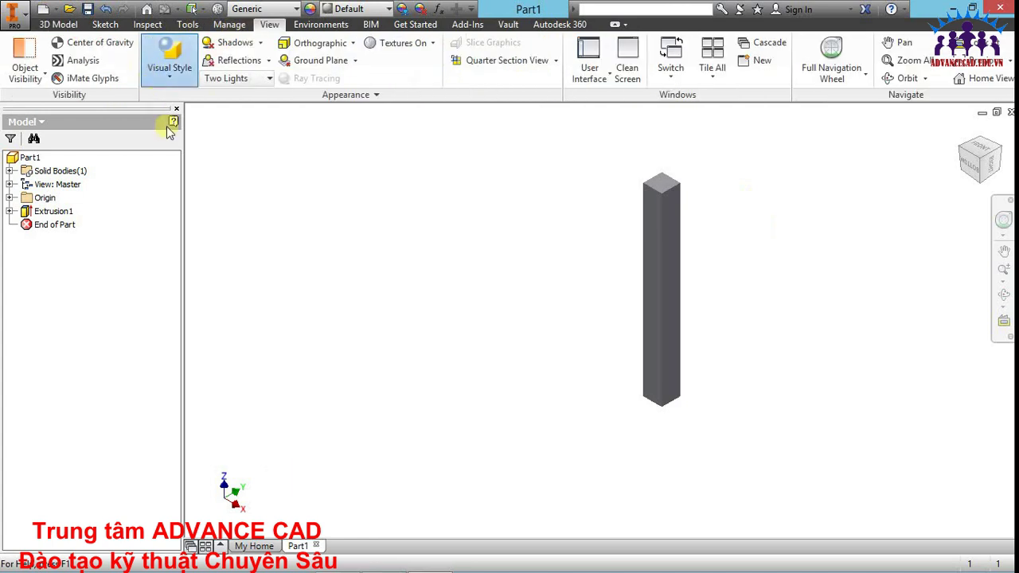
left_click(207, 159)
scroll(630, 258, "down", 2)
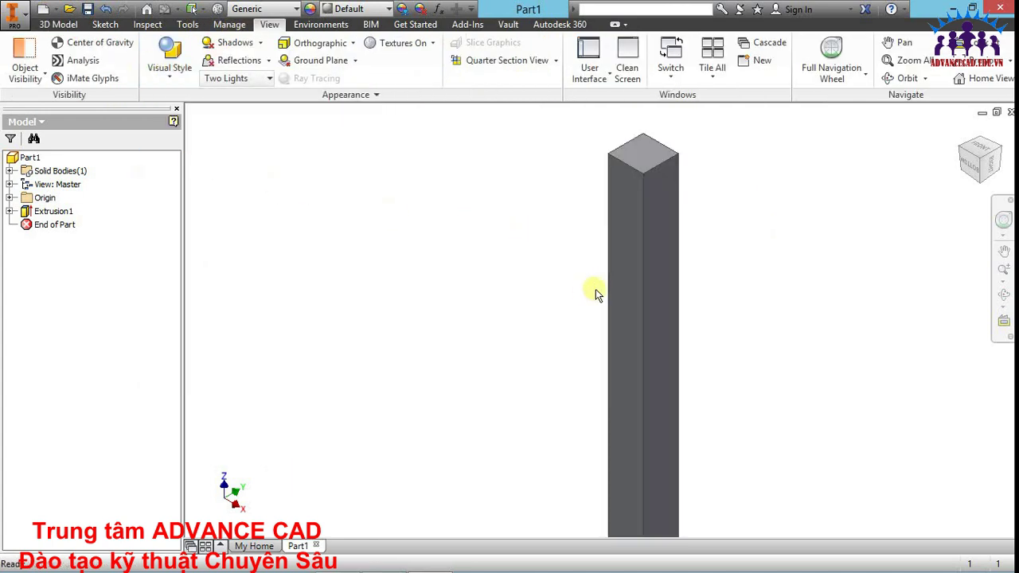
scroll(596, 292, "up", 2)
scroll(566, 285, "up", 1)
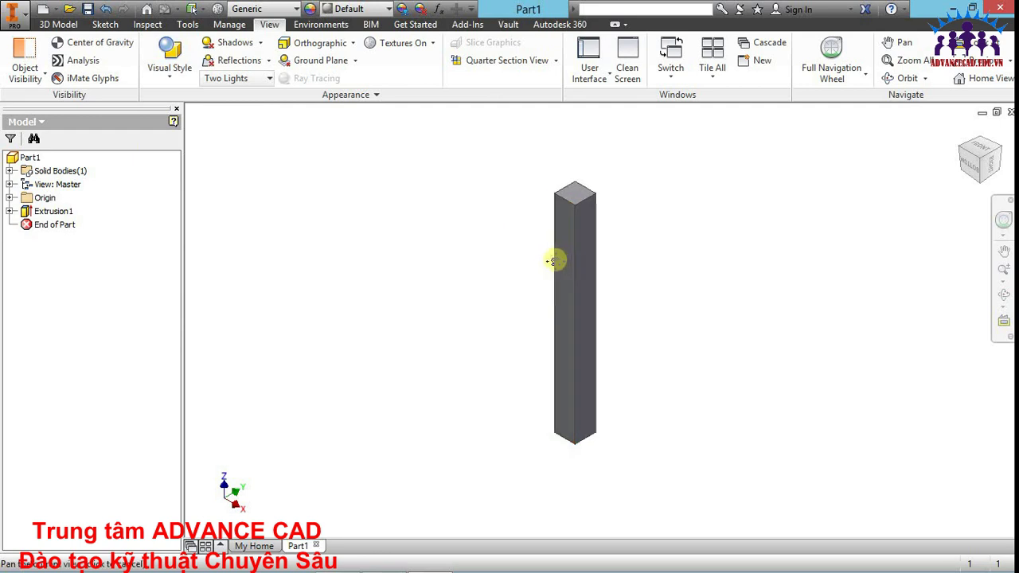
middle_click_drag(566, 258, 550, 259)
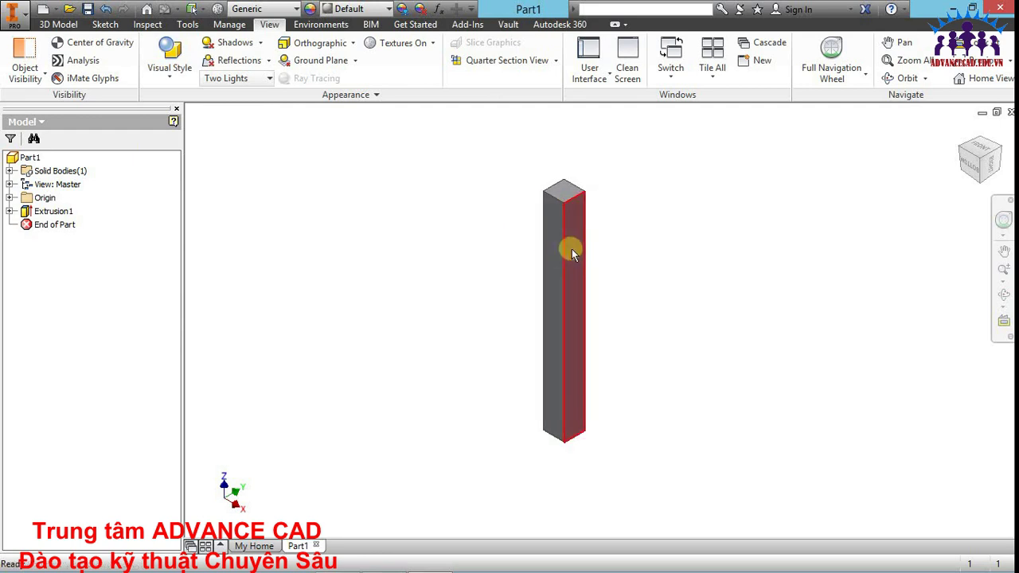
- Save the part as testcotnen.ipt and return to the 3D Model tab
key("ctrl+s")
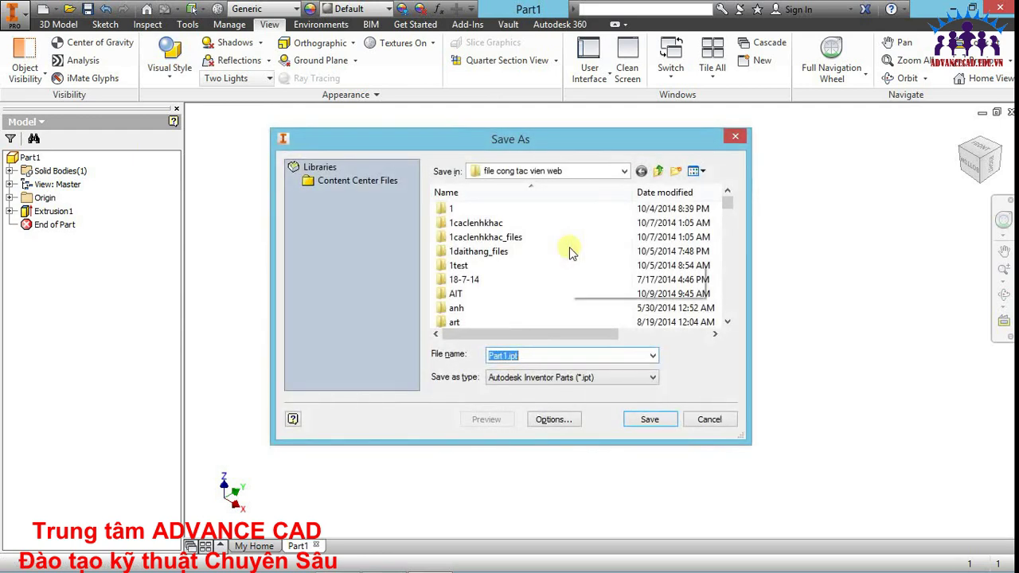
type("test")
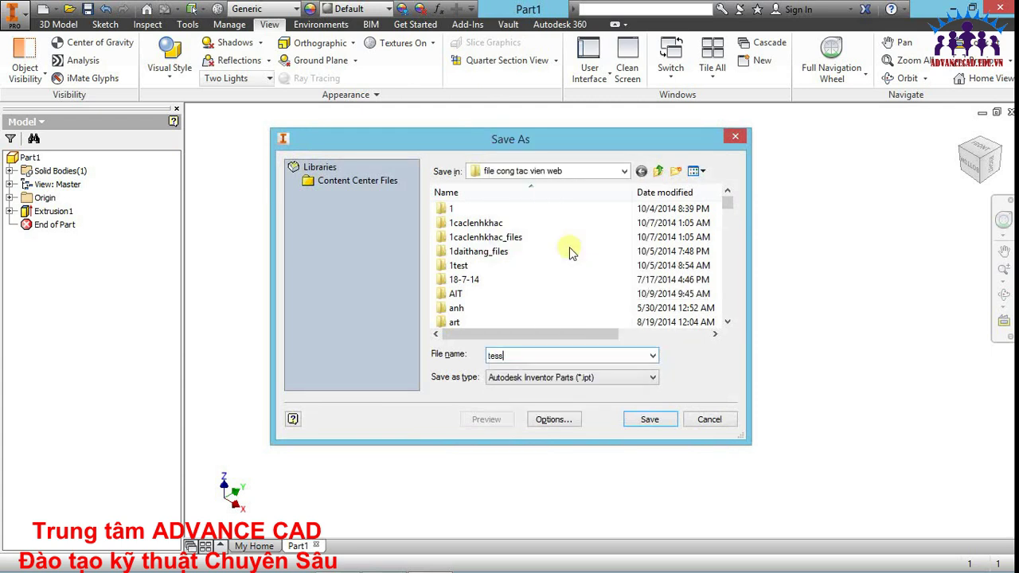
type("cotnen")
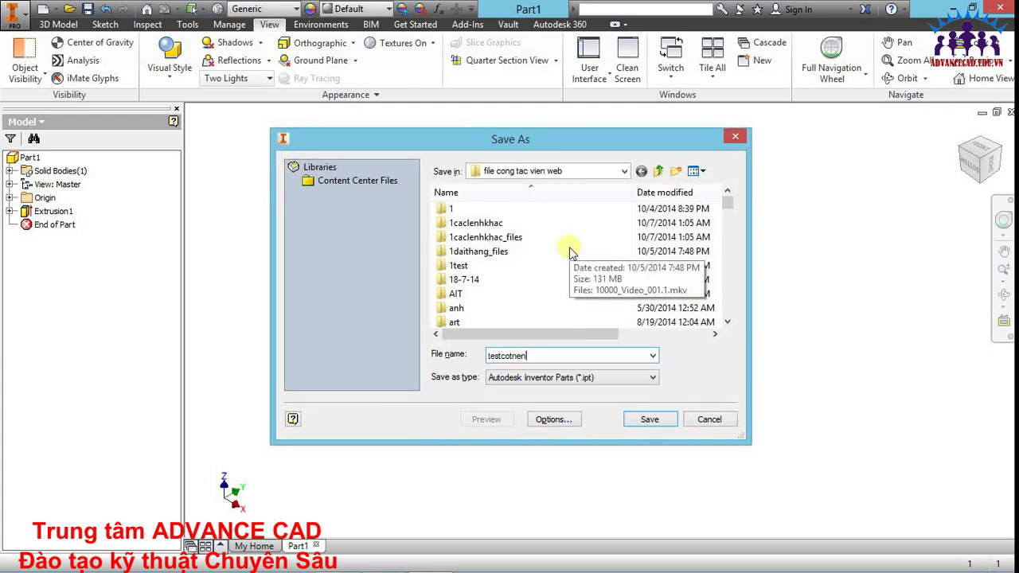
key("Return")
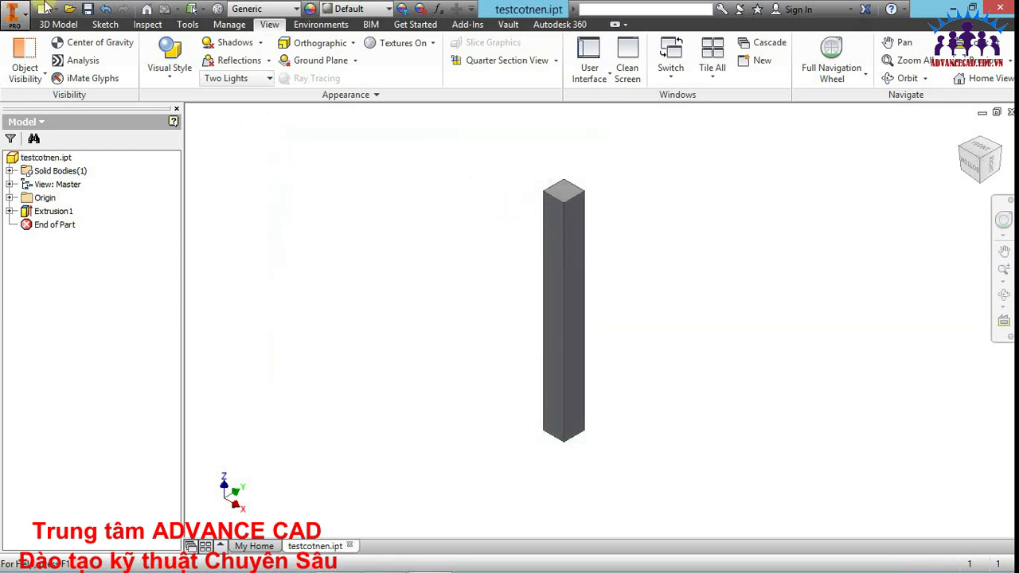
left_click(58, 24)
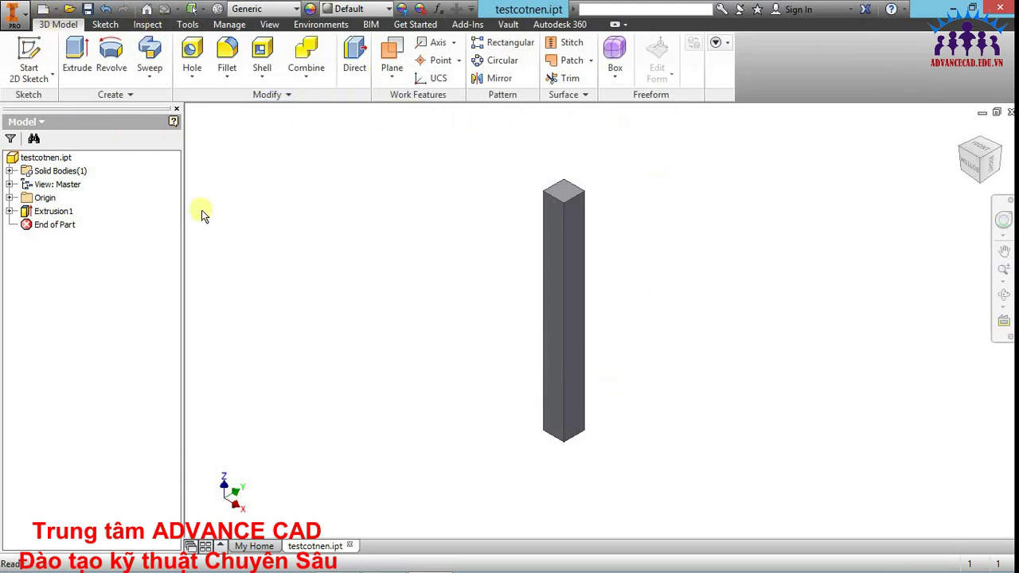
- Enter Stress Analysis and create the Single Point static simulation 'testnenthanh'
left_click(321, 24)
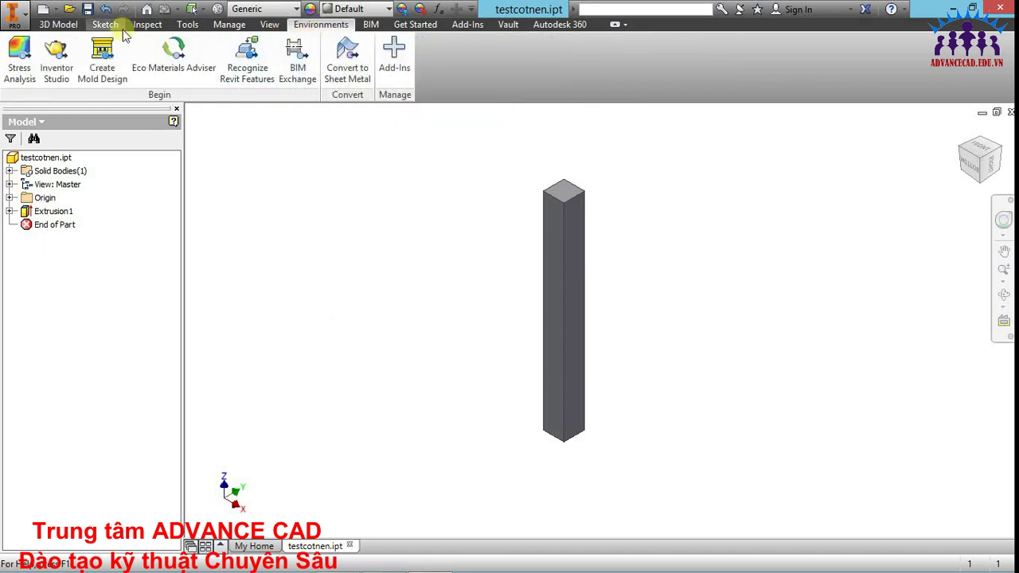
left_click(34, 58)
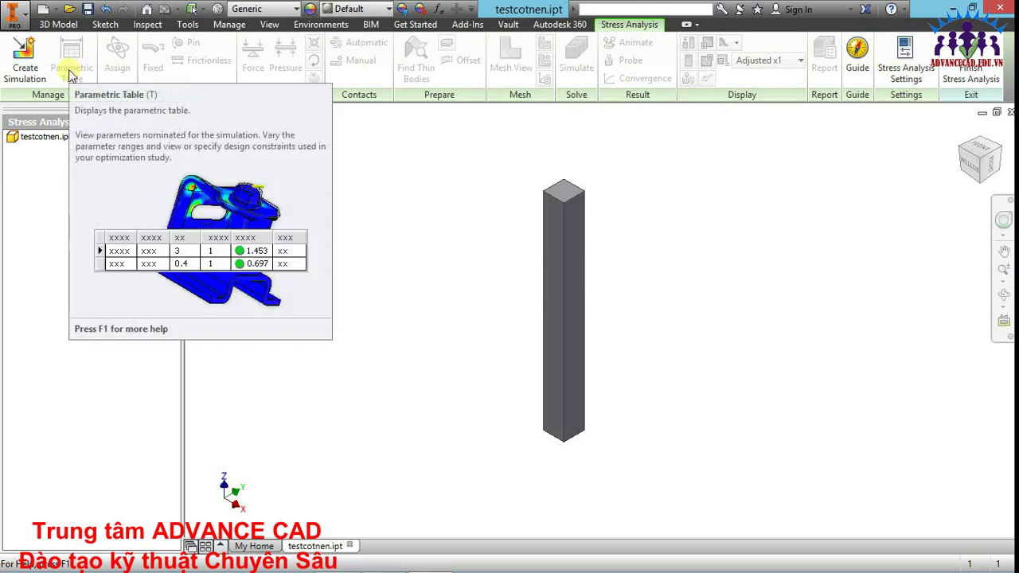
left_click(26, 64)
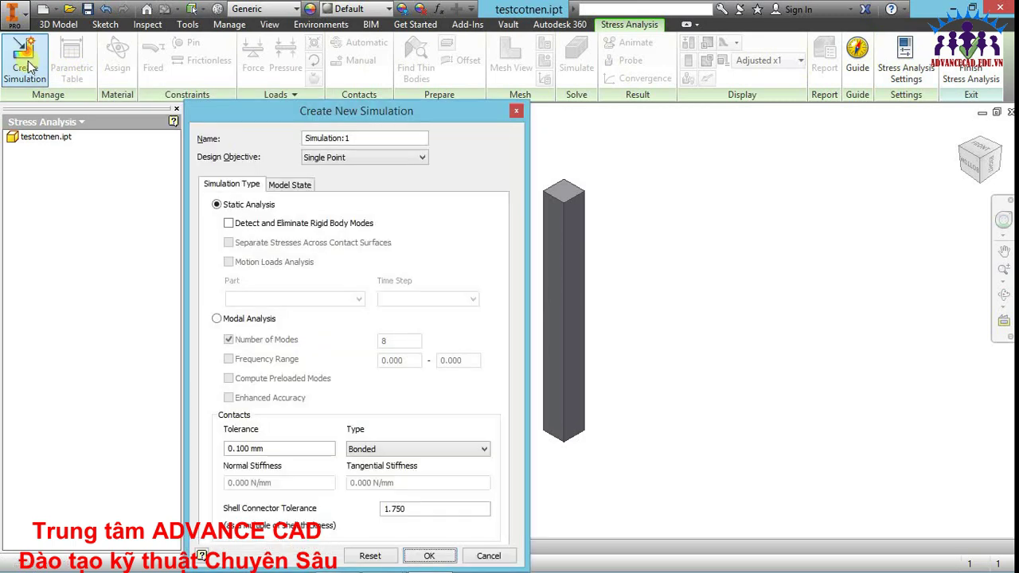
left_click_drag(416, 138, 269, 141)
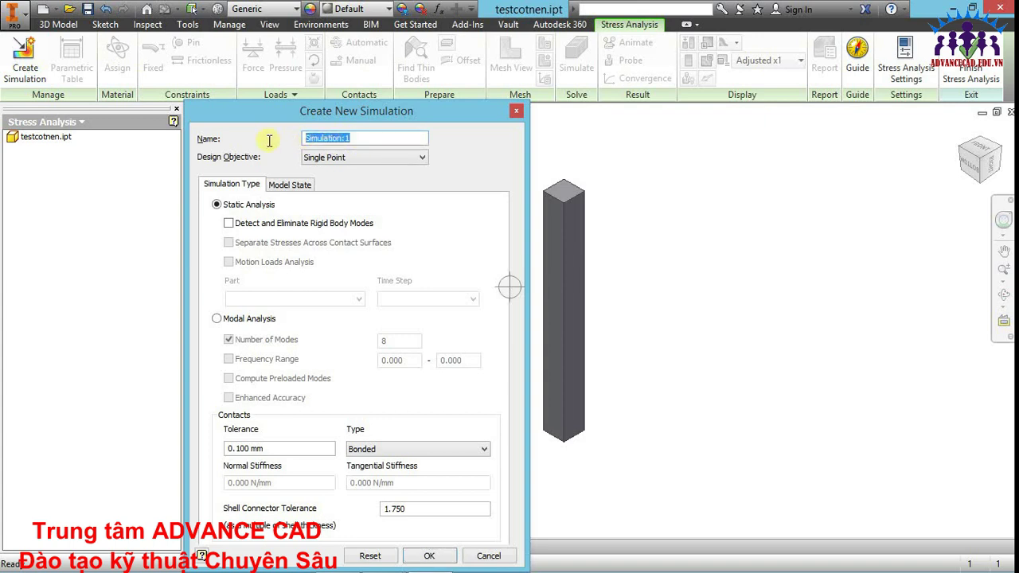
type("testnenthanh")
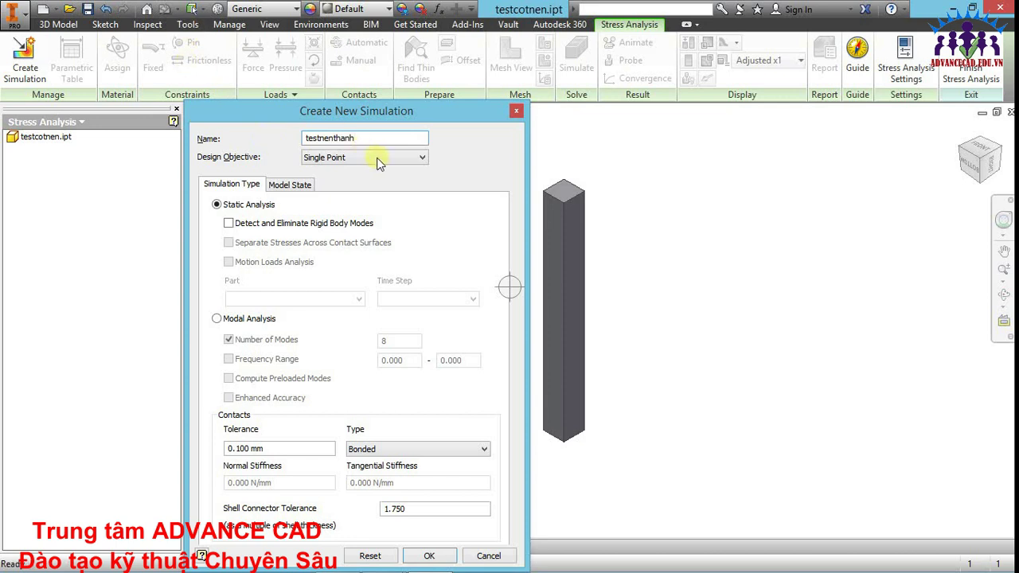
left_click(377, 158)
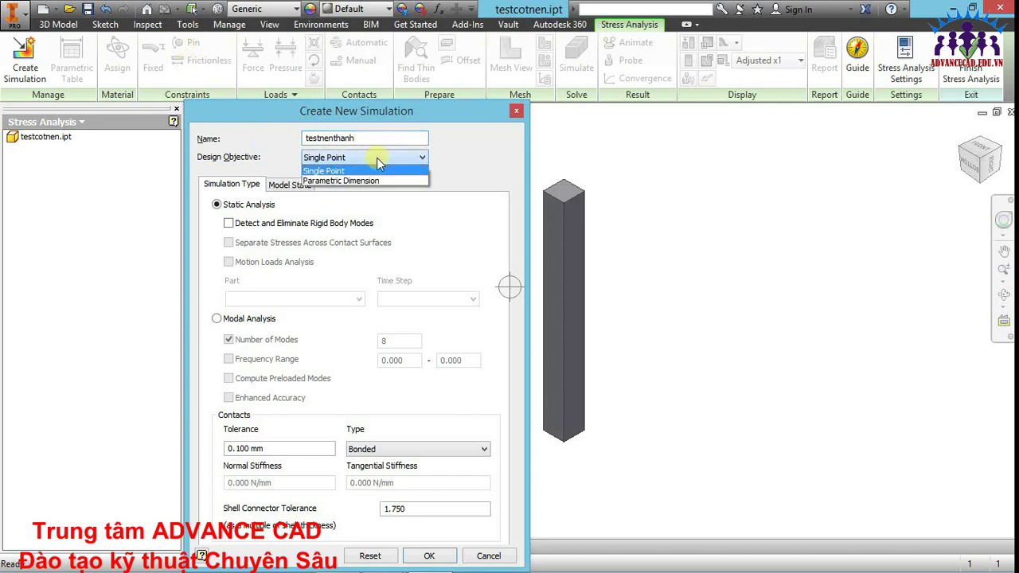
left_click(336, 166)
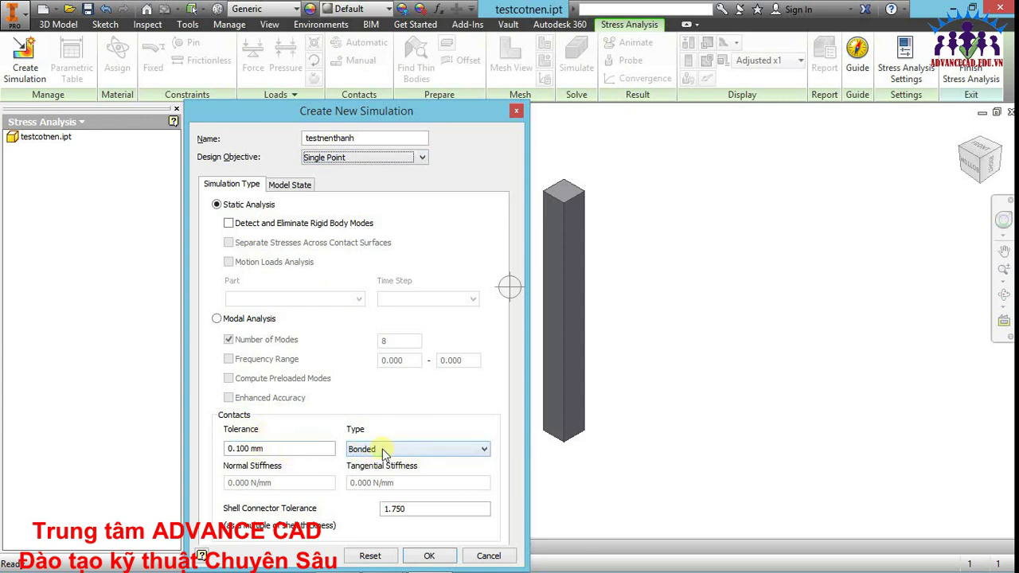
left_click(414, 557)
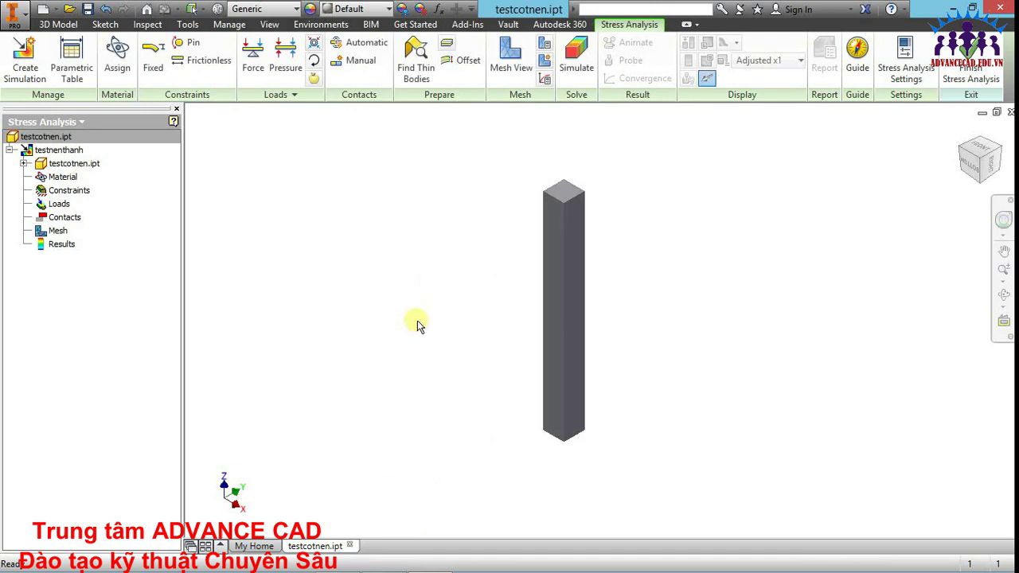
middle_click_drag(418, 320, 442, 326)
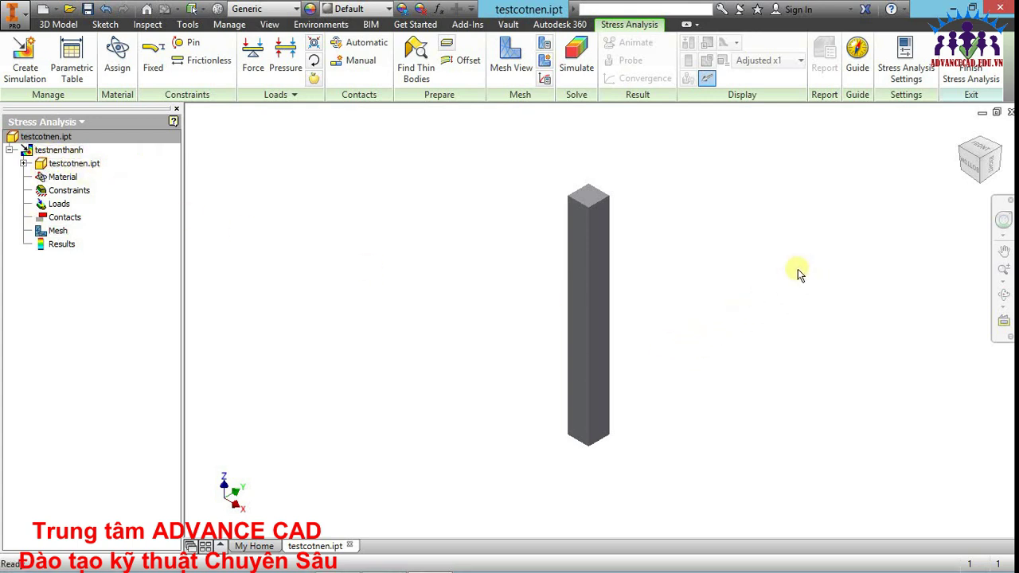
left_click(24, 164)
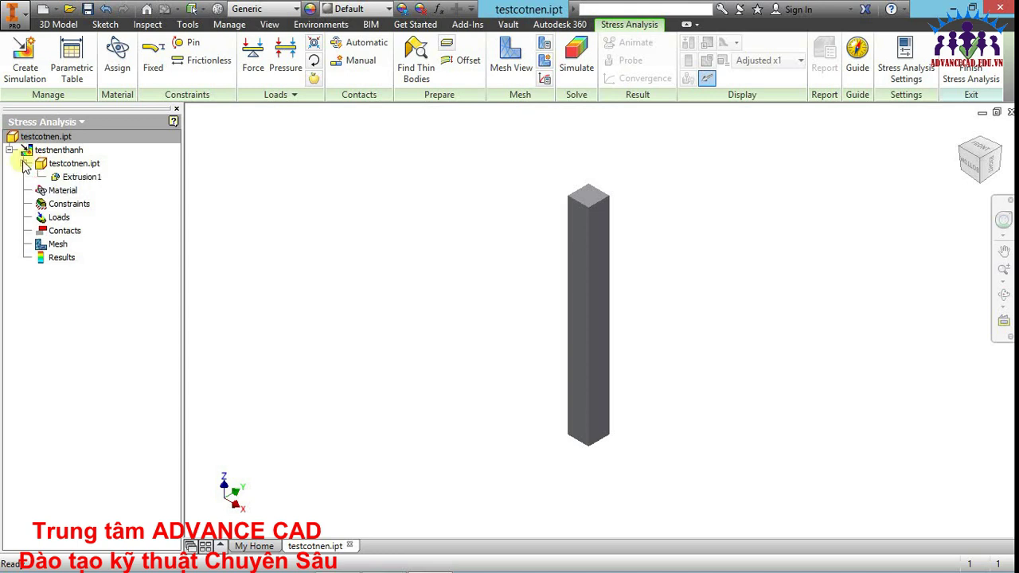
left_click(23, 165)
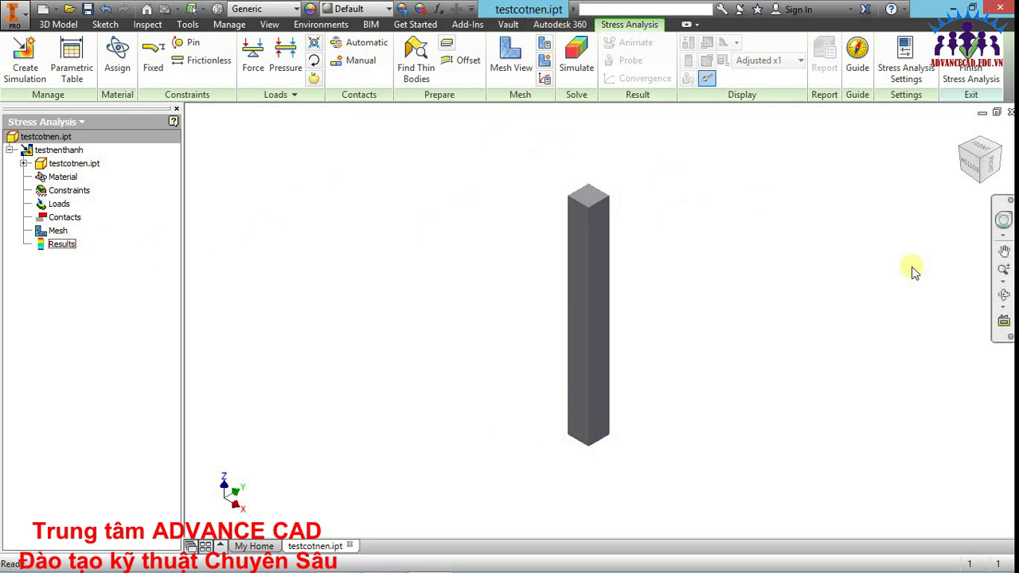
middle_click_drag(947, 468, 908, 459)
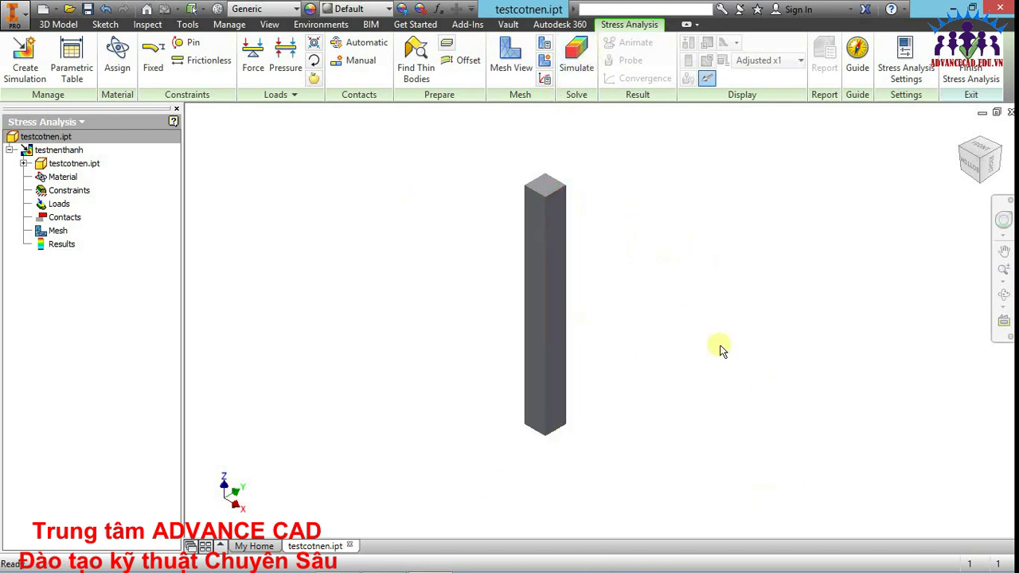
middle_click_drag(576, 232, 556, 233)
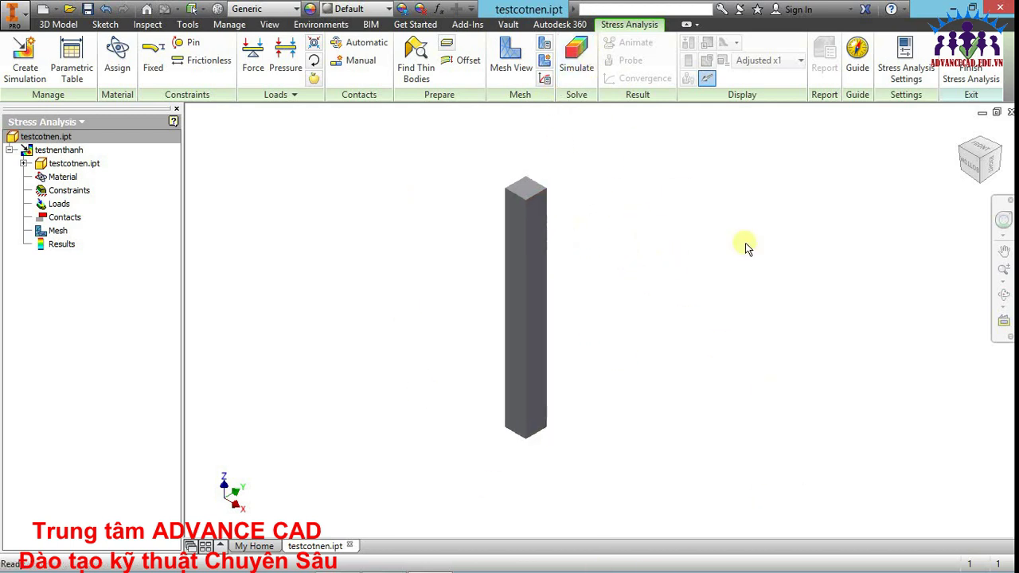
- Apply a Fixed constraint to the column's bottom face
left_click(153, 55)
left_click(1004, 295)
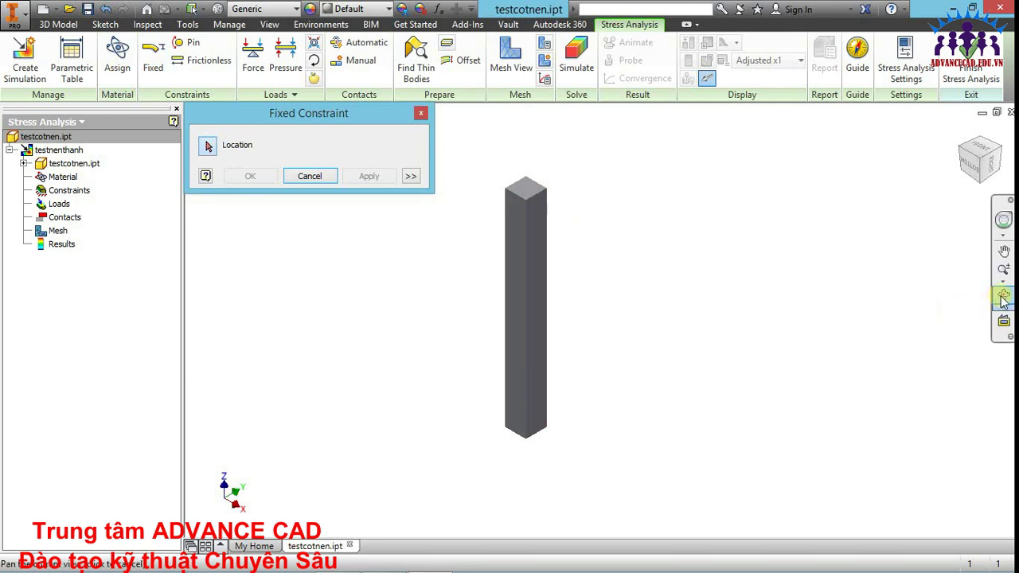
left_click_drag(1002, 299, 680, 298)
key("Escape")
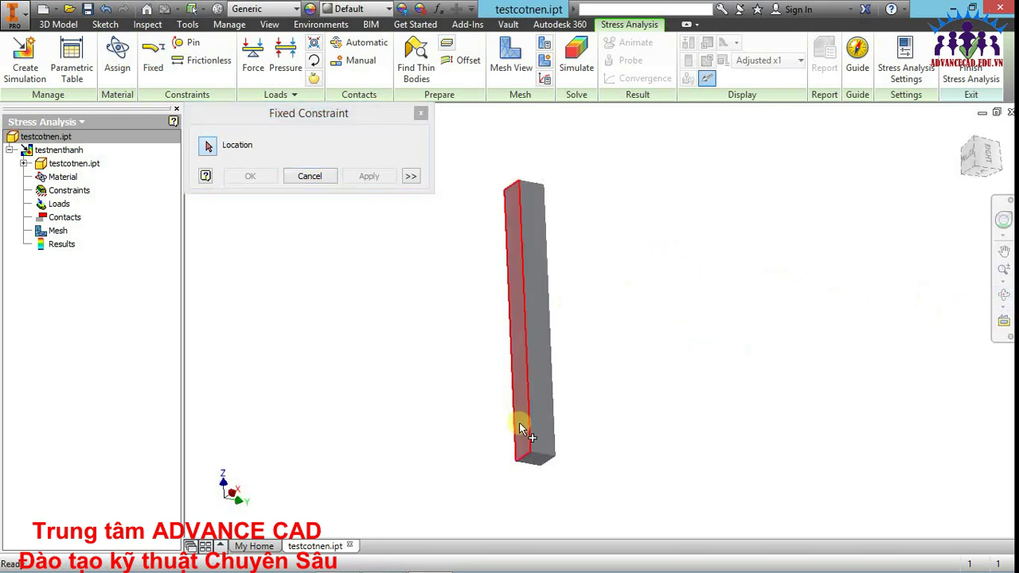
scroll(521, 430, "down", 3)
left_click(541, 484)
left_click(250, 176)
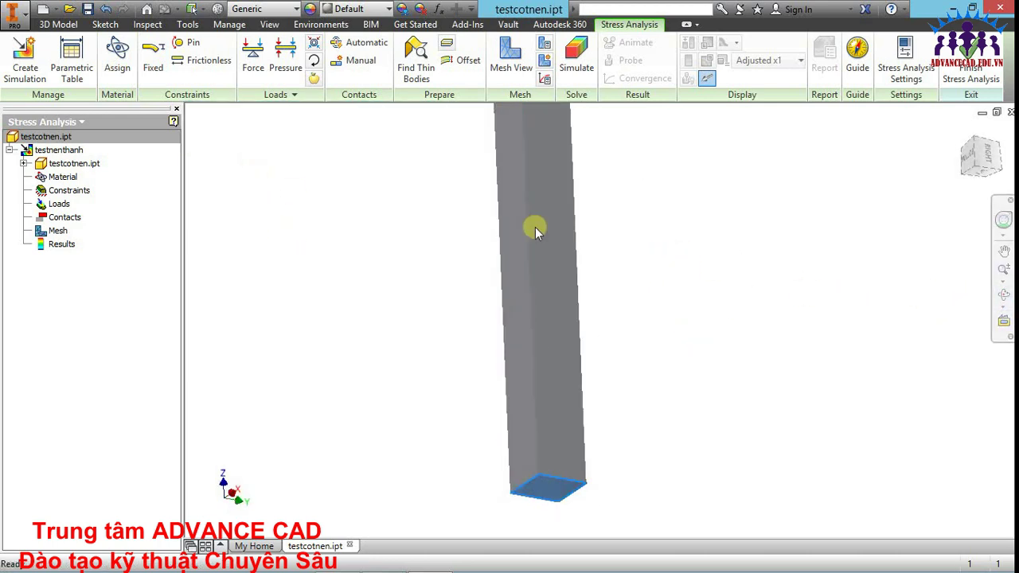
scroll(557, 235, "up", 3)
- Return to isometric view and apply a Force load on the column's top face
left_click(981, 147)
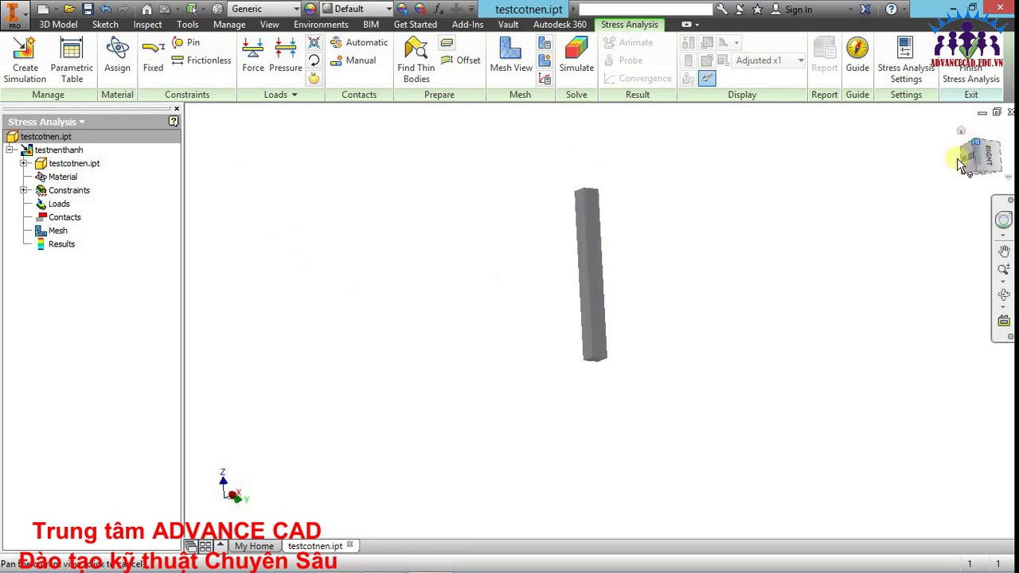
scroll(605, 310, "down", 3)
middle_click_drag(664, 324, 597, 242)
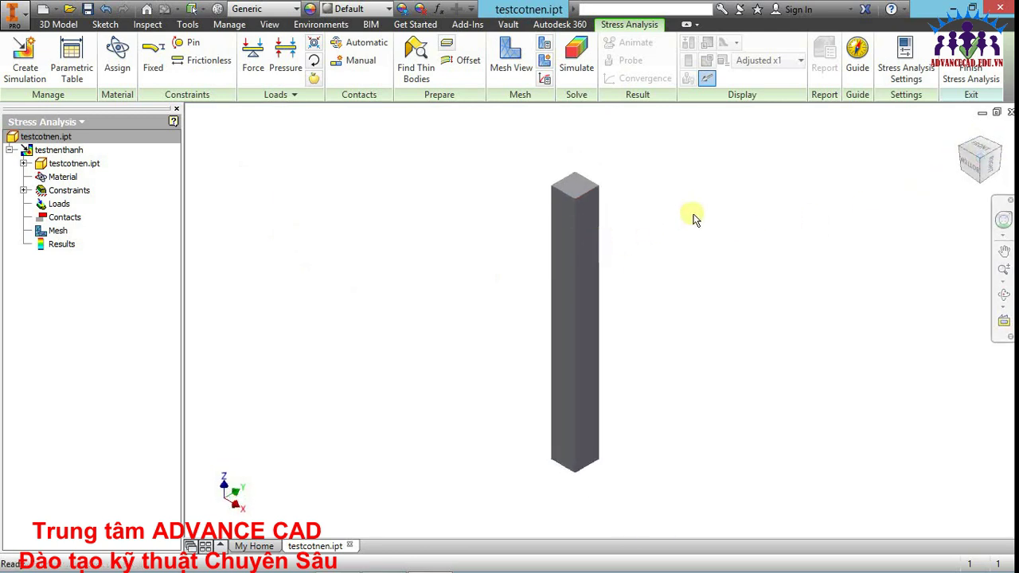
left_click(255, 73)
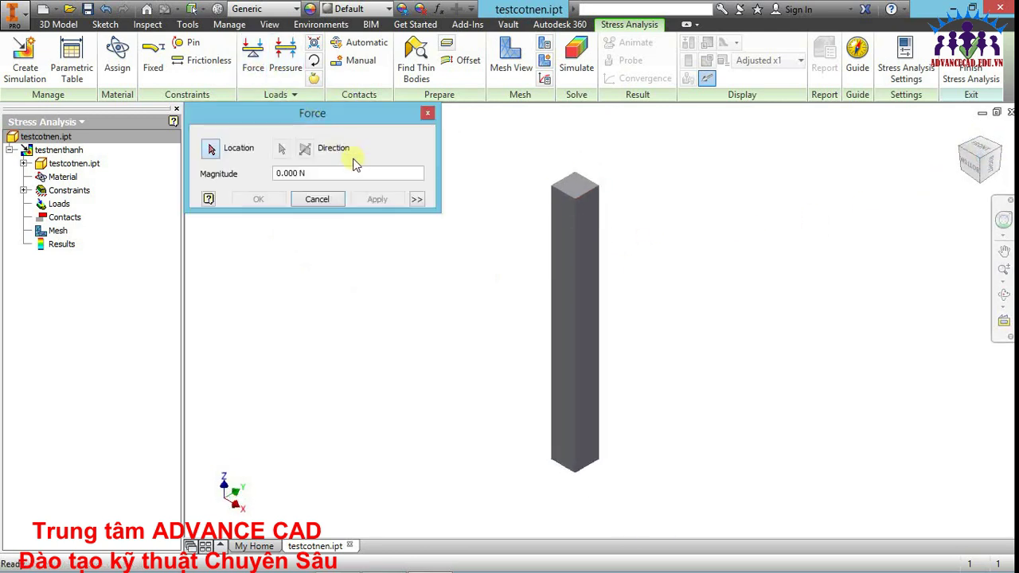
scroll(605, 191, "down", 2)
left_click(557, 174)
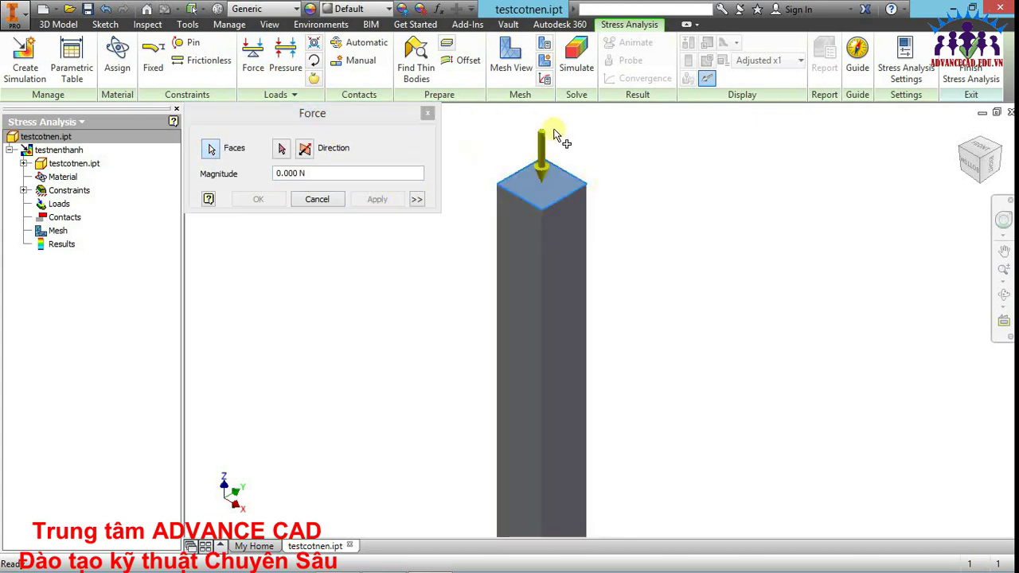
key("Escape")
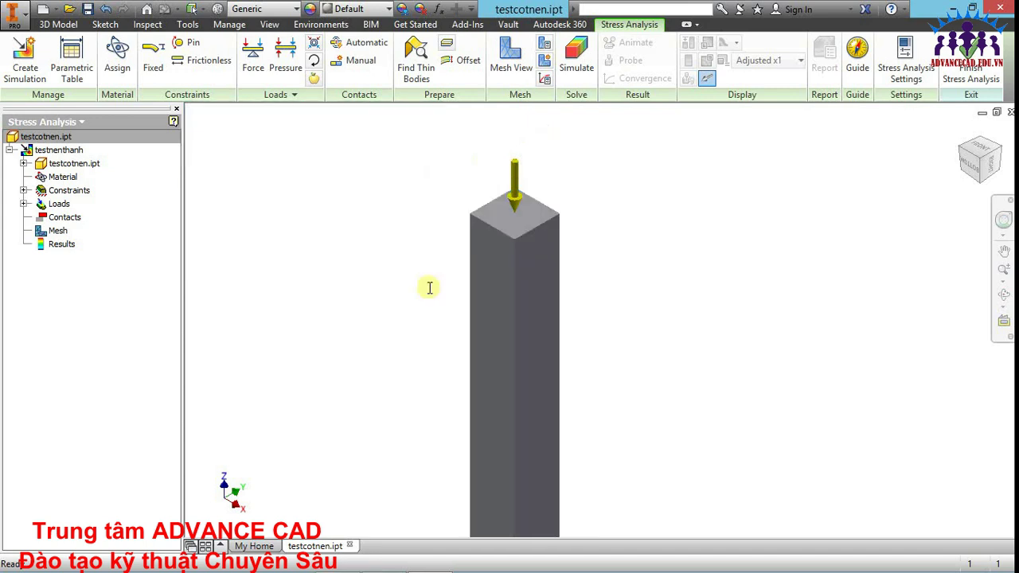
middle_click_drag(429, 287, 466, 276)
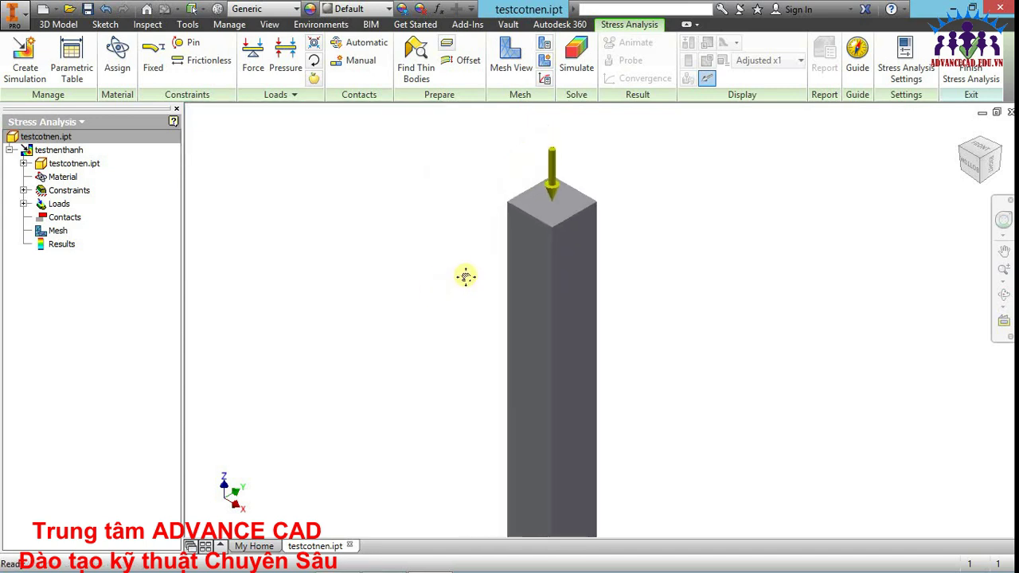
scroll(425, 215, "down", 2)
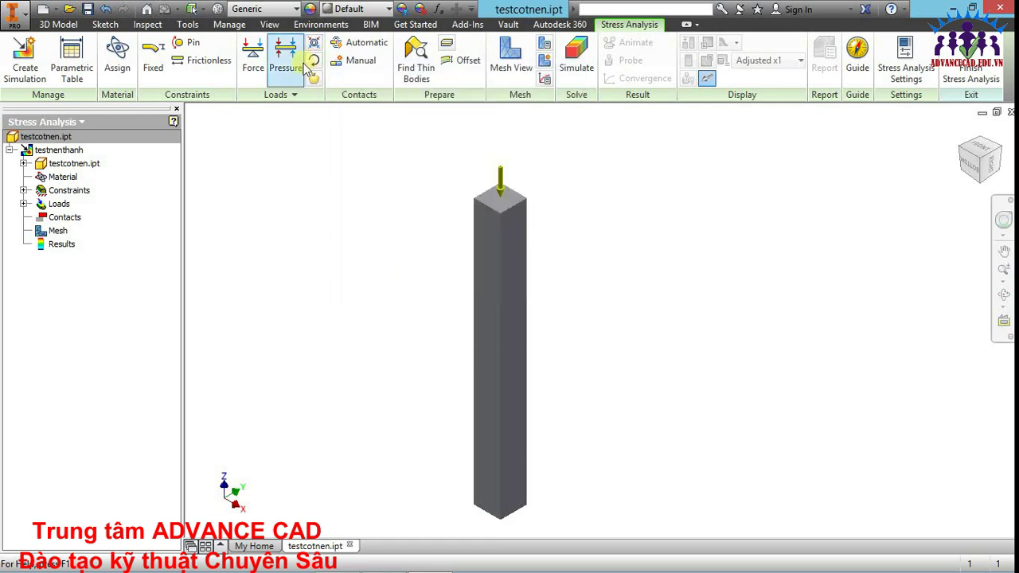
mouse_move(544, 44)
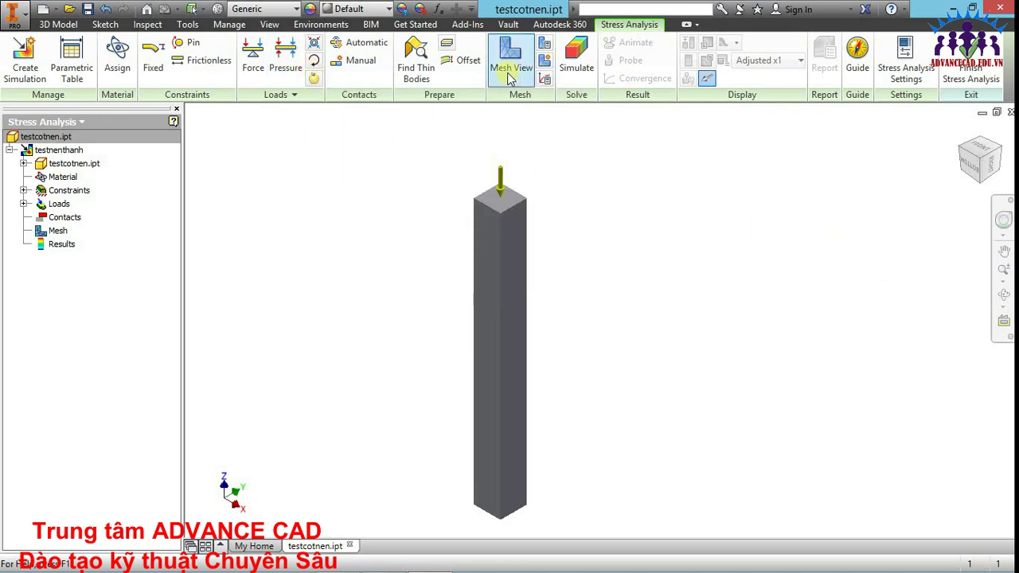
- Accept the mesh settings and display the column mesh (90545 nodes, 61544 elements)
left_click(546, 45)
type("0.0100")
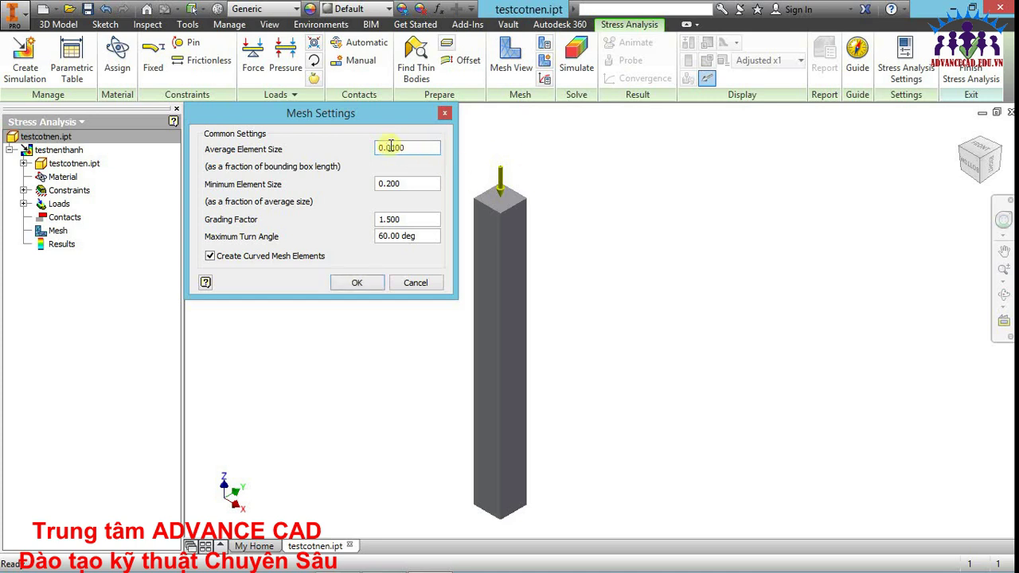
left_click(355, 283)
left_click(511, 57)
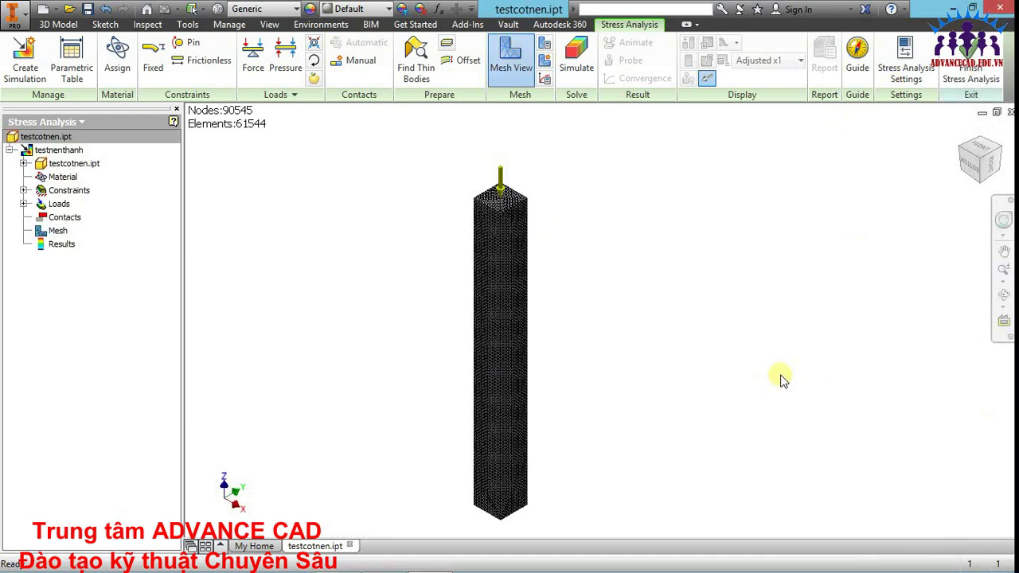
- Zoom and pan around the meshed column to inspect it
scroll(549, 205, "up", 3)
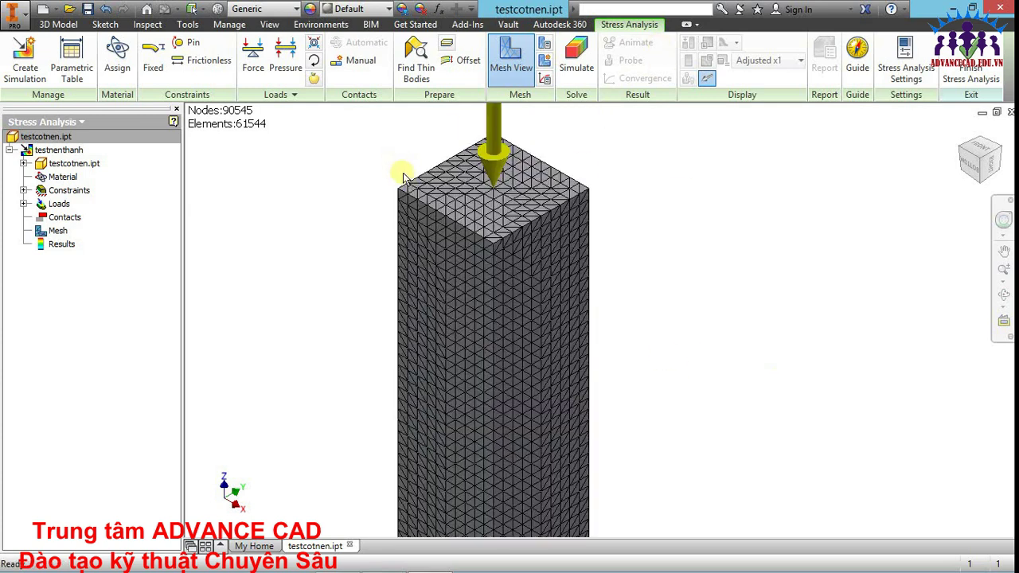
scroll(530, 234, "up", 2)
scroll(530, 212, "down", 2)
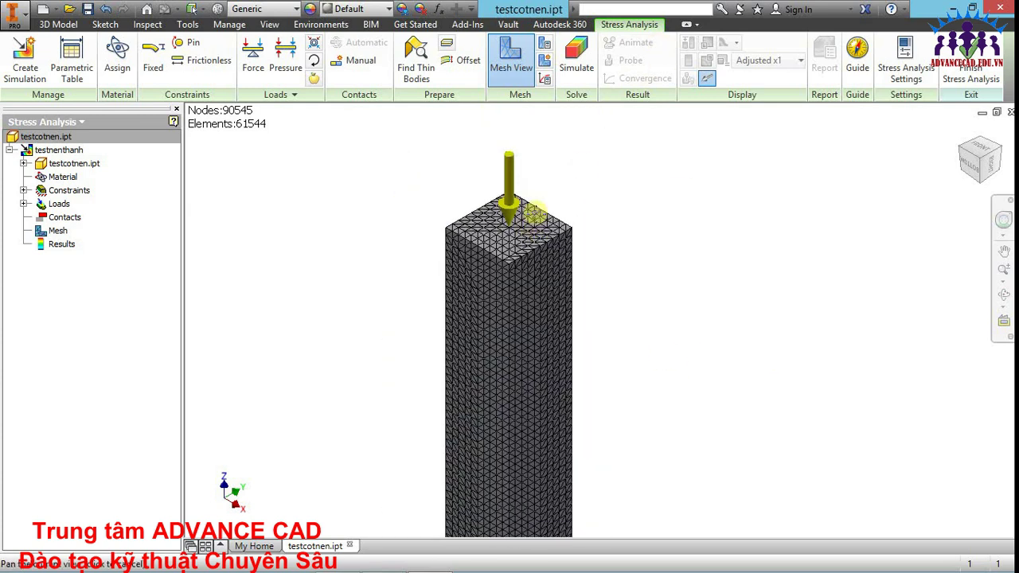
scroll(580, 234, "down", 2)
scroll(589, 207, "down", 1)
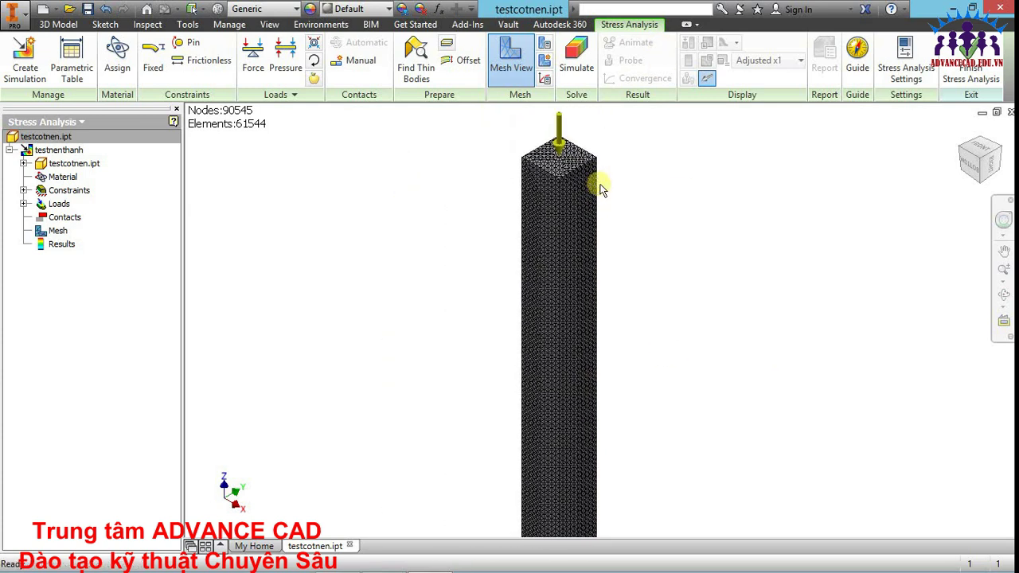
middle_click_drag(598, 182, 593, 172)
scroll(591, 170, "down", 1)
scroll(587, 200, "down", 1)
scroll(589, 180, "down", 1)
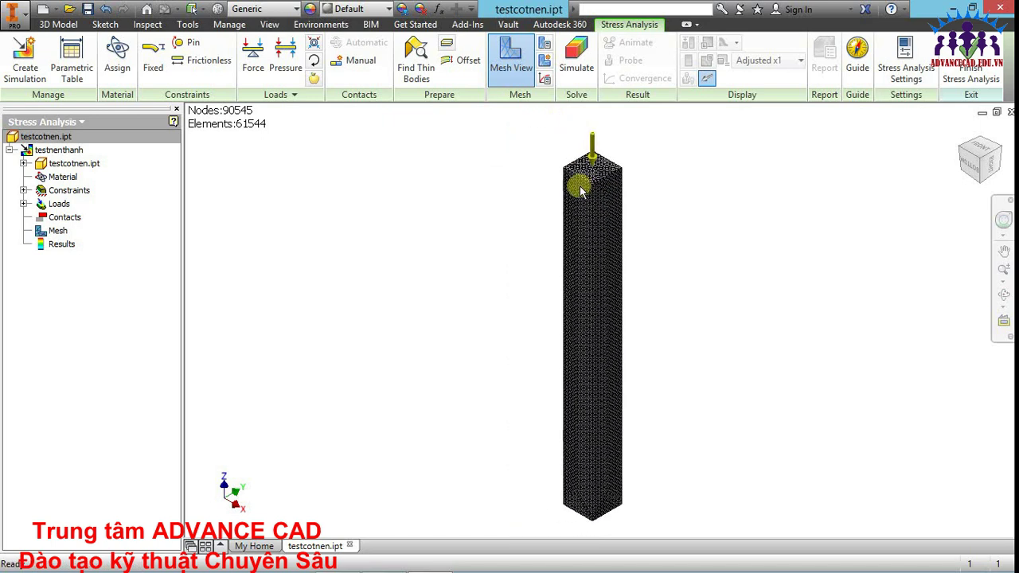
middle_click_drag(669, 236, 630, 224)
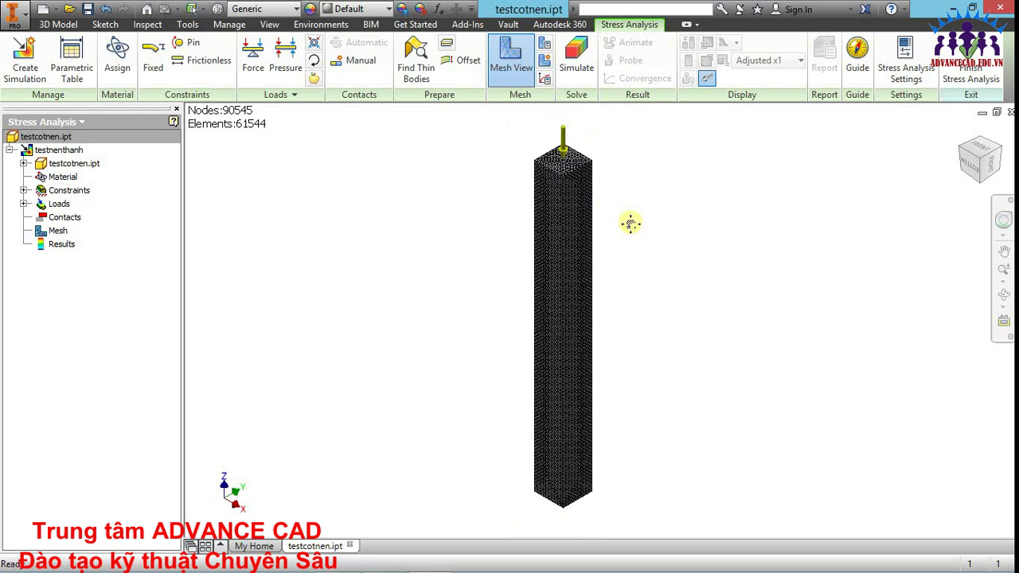
- Turn off the mesh display and reposition the column in the view
left_click(134, 70)
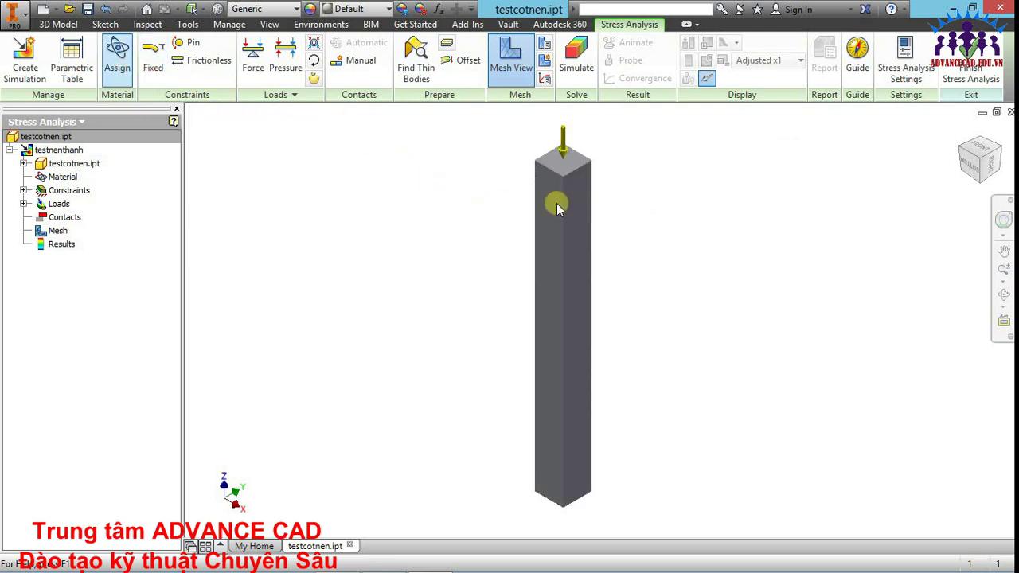
middle_click_drag(667, 223, 794, 233)
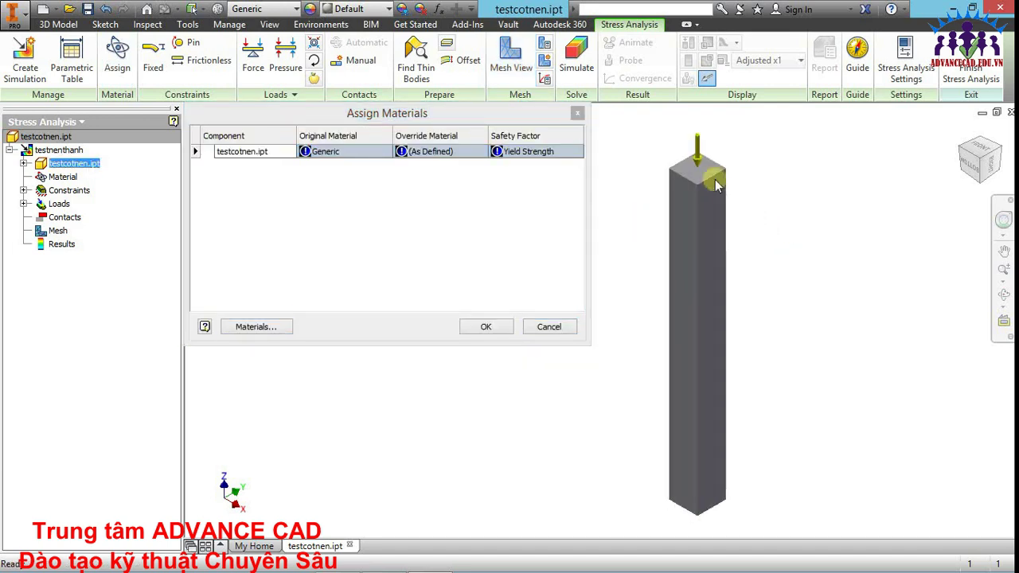
scroll(685, 159, "up", 2)
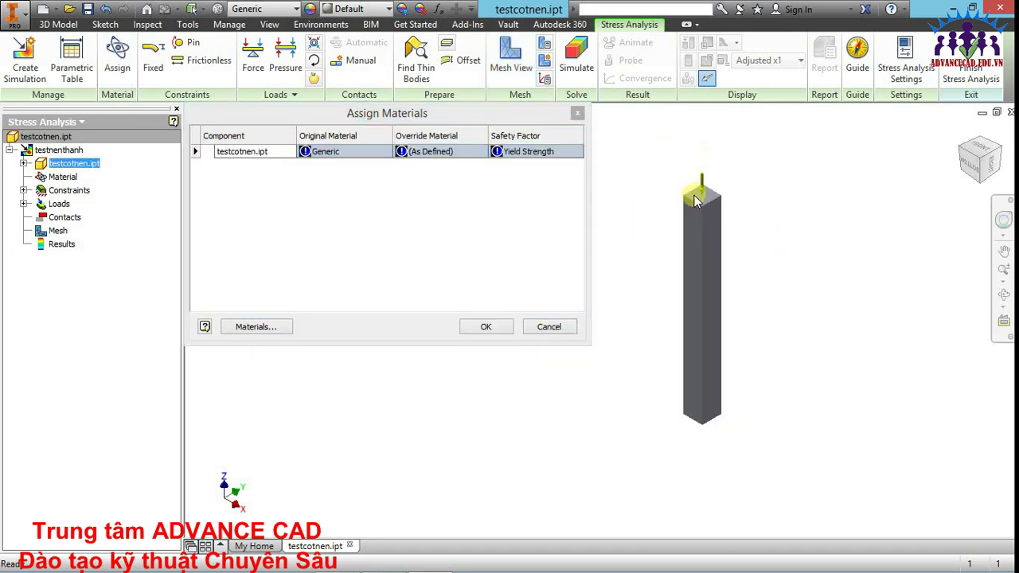
scroll(694, 182, "down", 2)
scroll(694, 182, "up", 2)
scroll(695, 183, "down", 2)
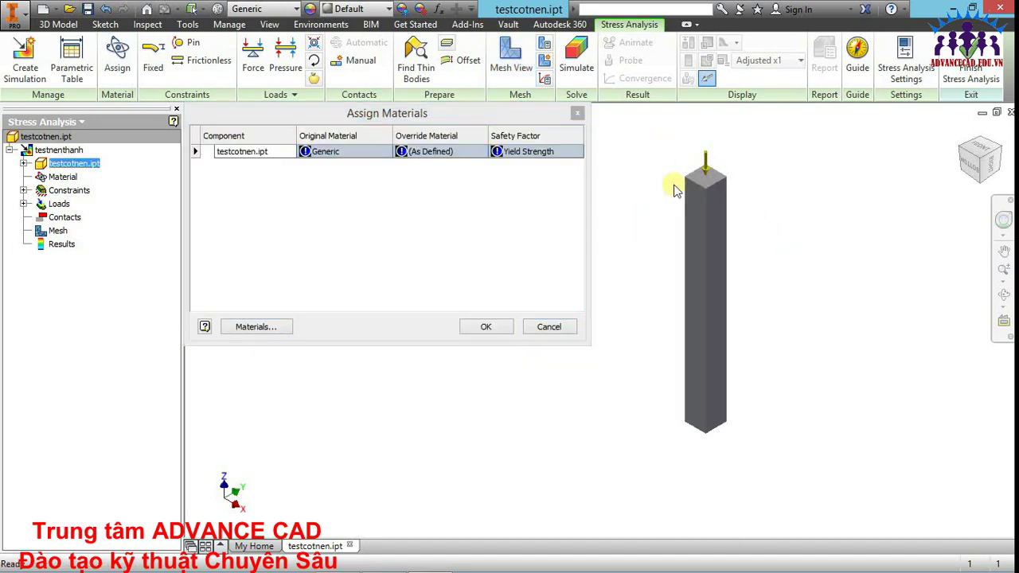
- Set the column's override material to Aluminum 6061 and confirm the assignment
left_click(460, 153)
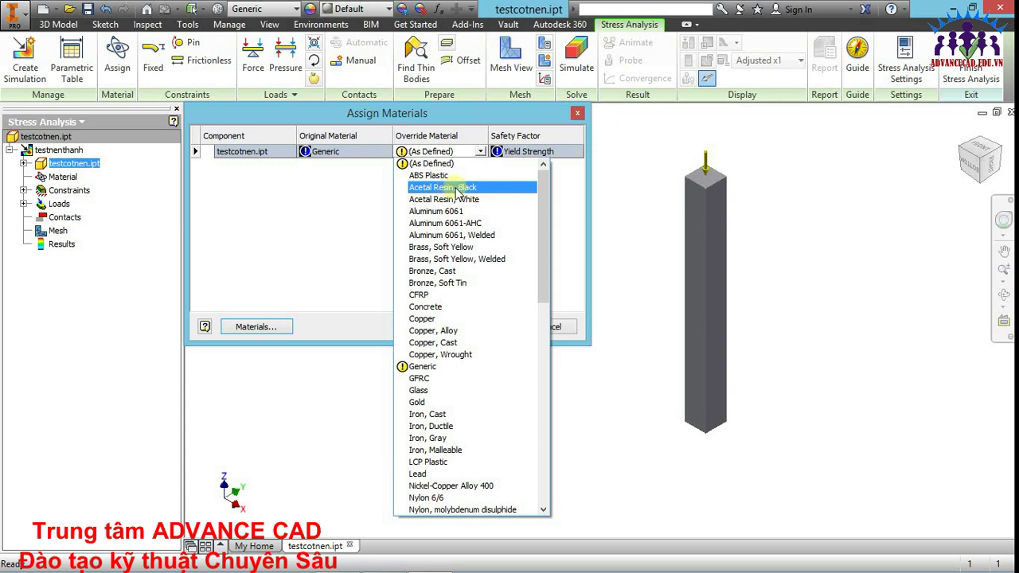
left_click(446, 214)
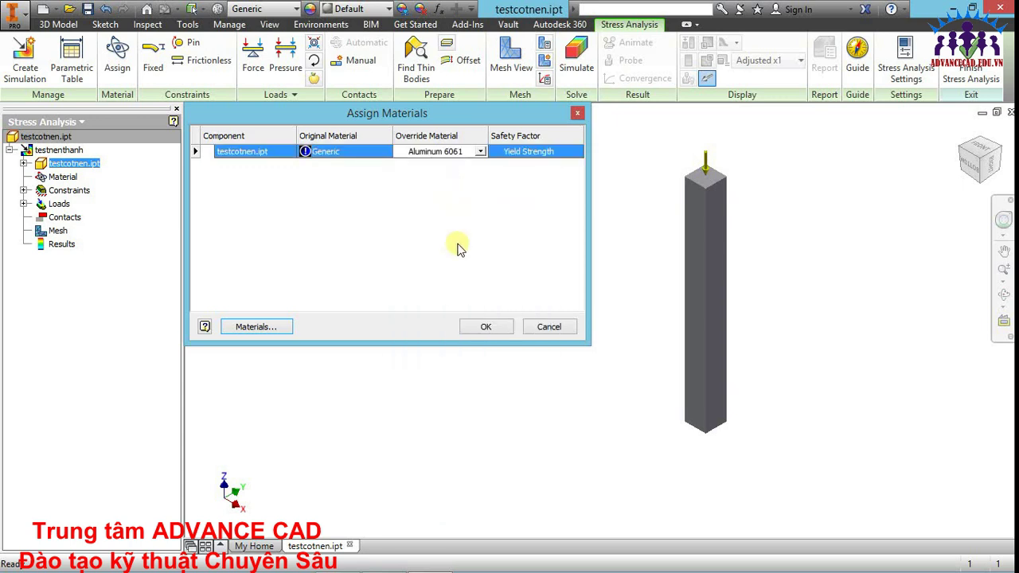
left_click(490, 334)
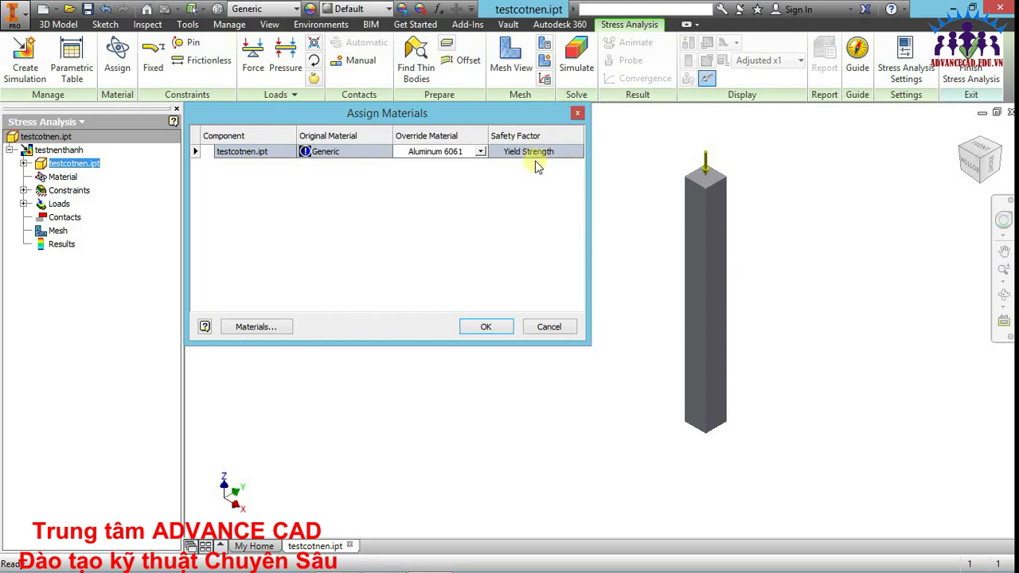
left_click(482, 326)
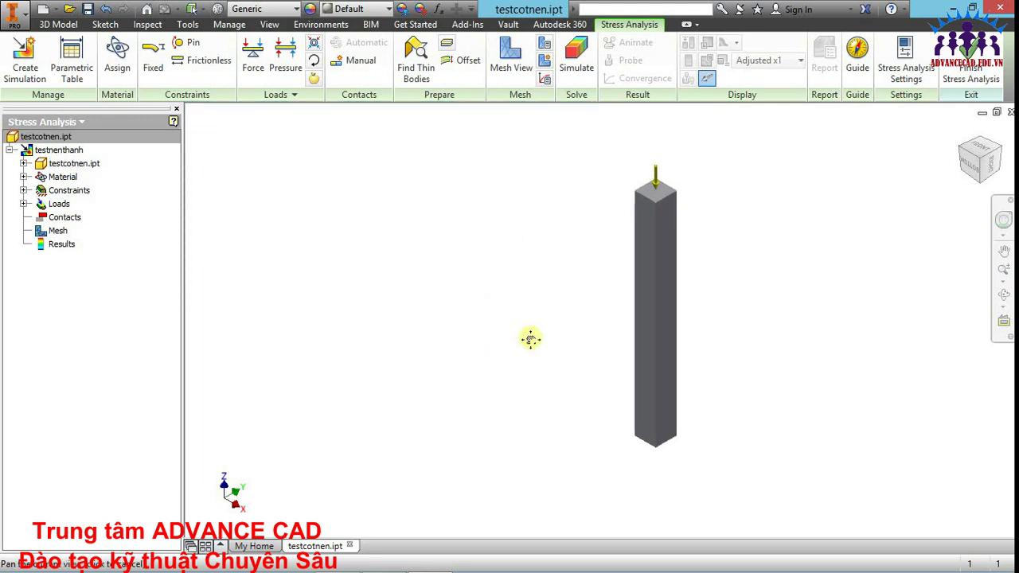
- Run the stress simulation, producing a Von Mises plot from 43.7 to 235.1 MPa
middle_click_drag(587, 296, 560, 306)
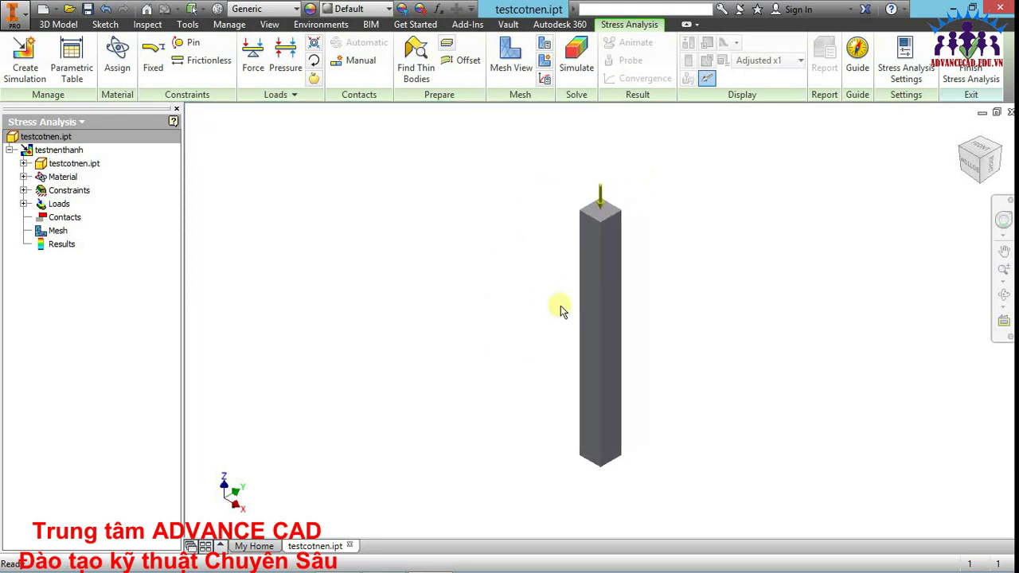
middle_click_drag(651, 308, 617, 302)
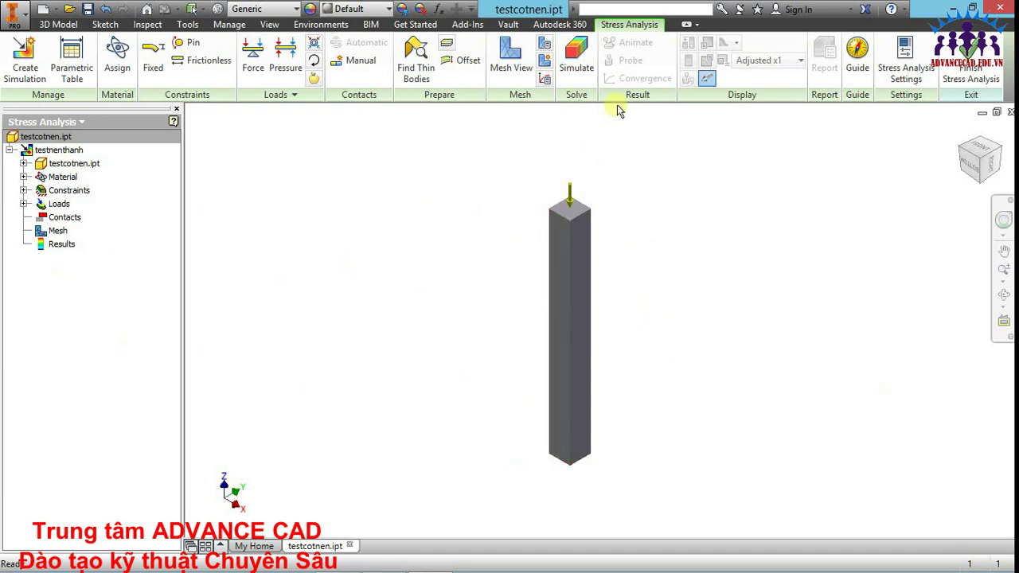
left_click(577, 58)
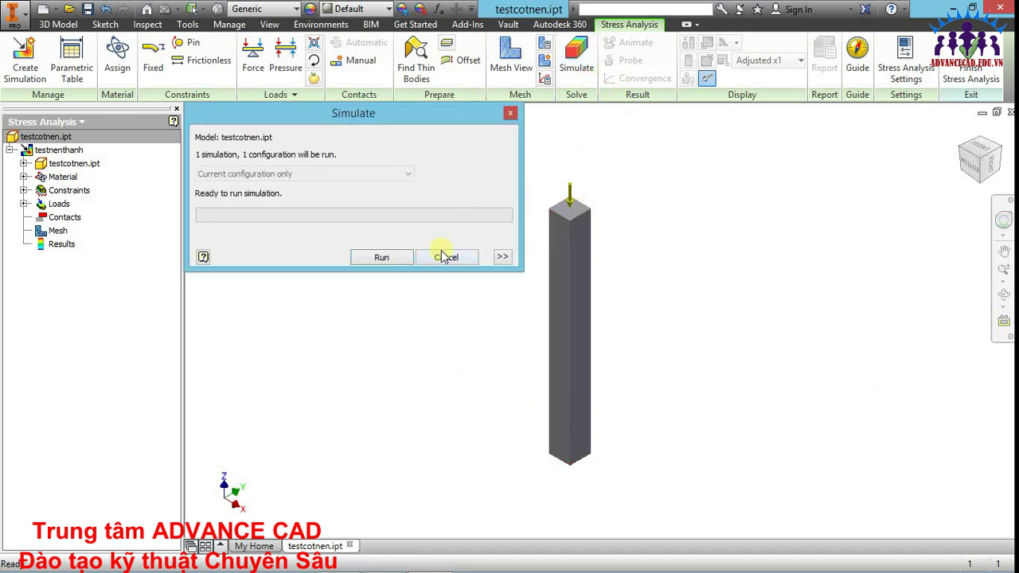
left_click(504, 257)
left_click(382, 257)
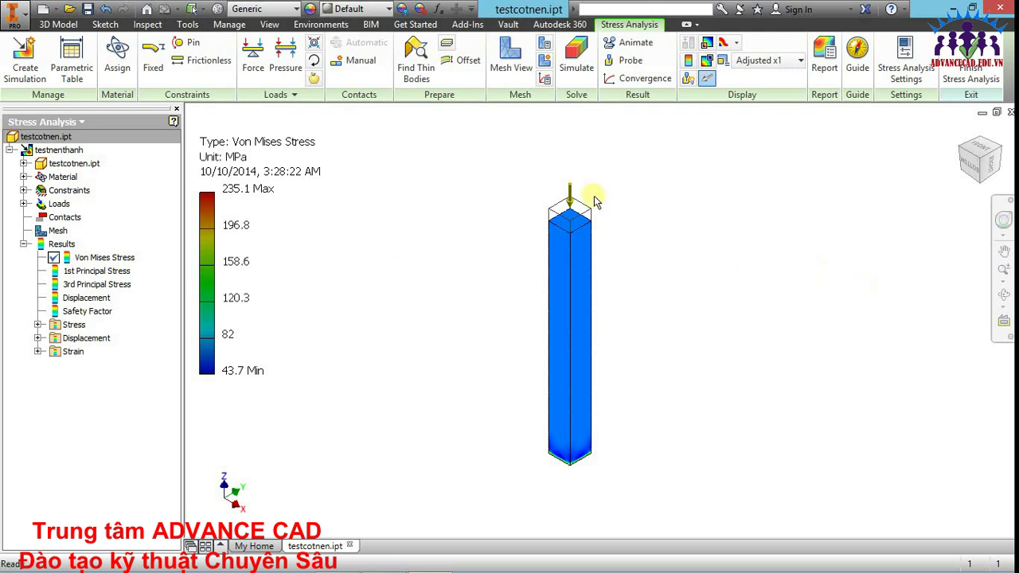
- Display the 1st and 3rd Principal Stress, Displacement and Safety Factor results in turn
scroll(535, 283, "down", 1)
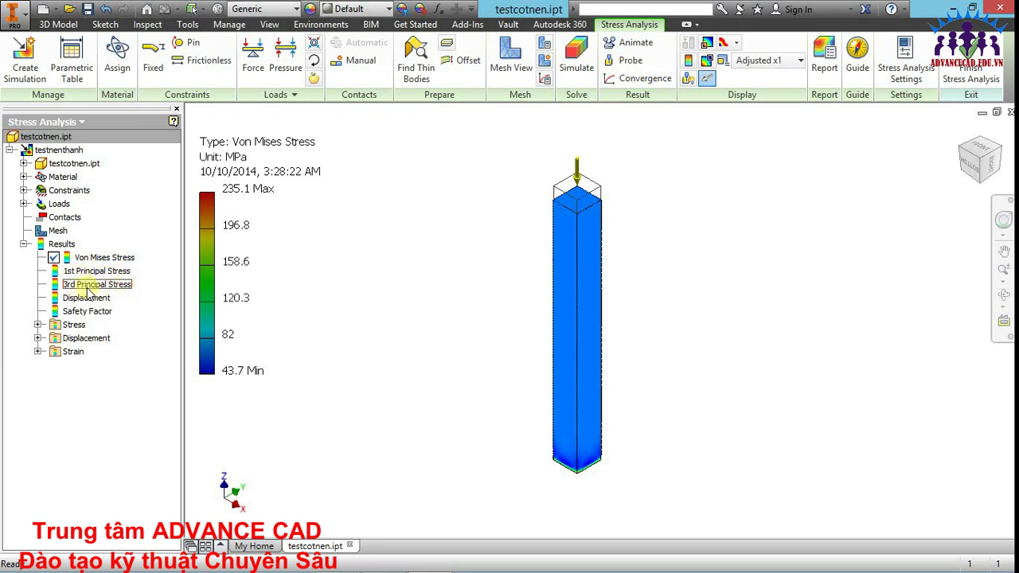
double_click(94, 271)
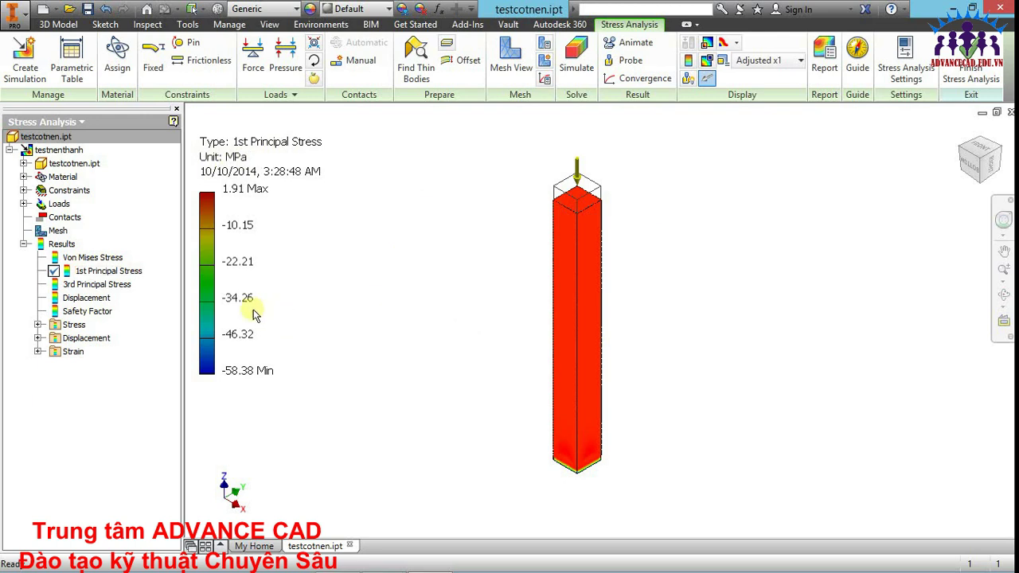
double_click(82, 285)
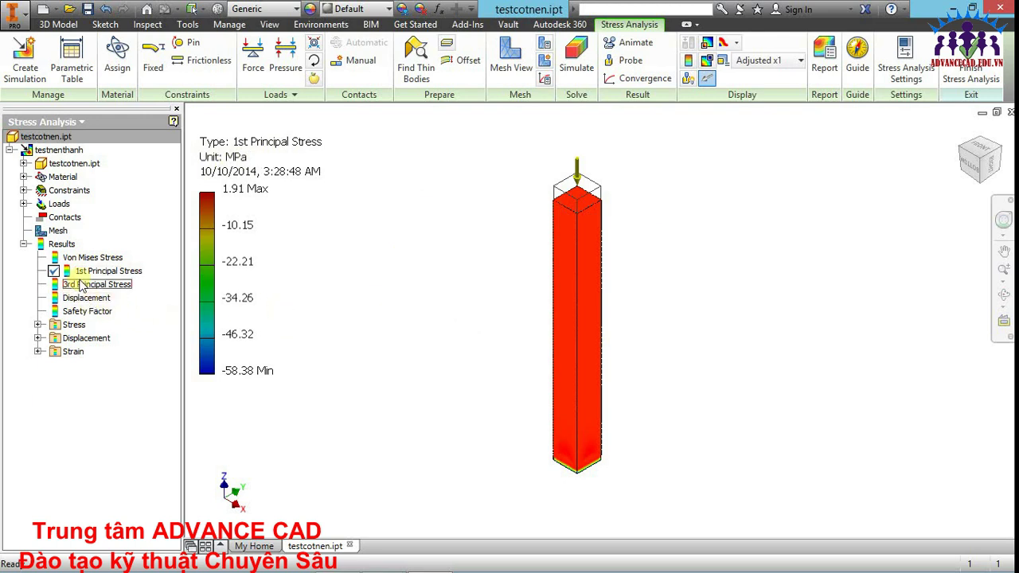
double_click(67, 299)
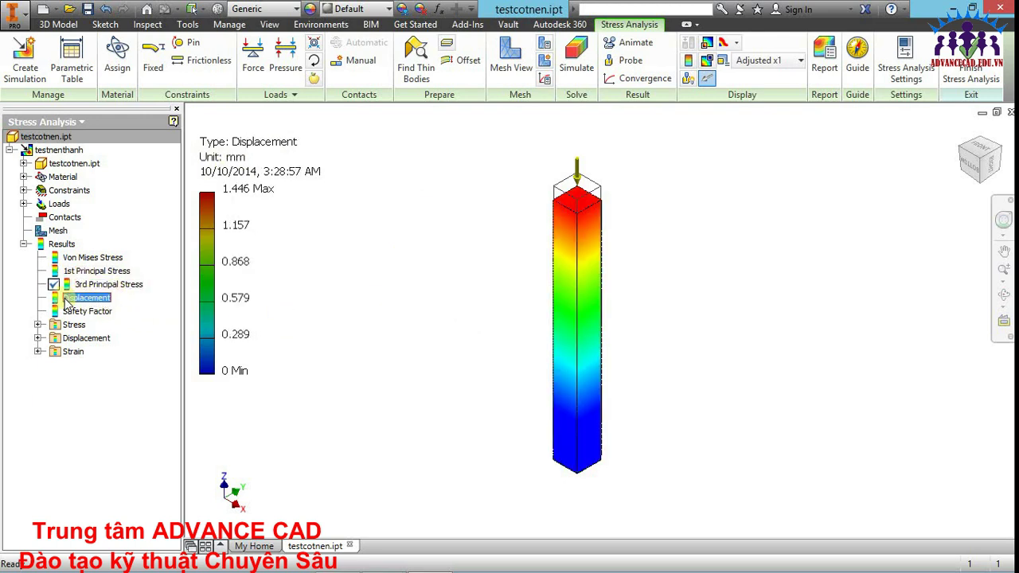
double_click(100, 313)
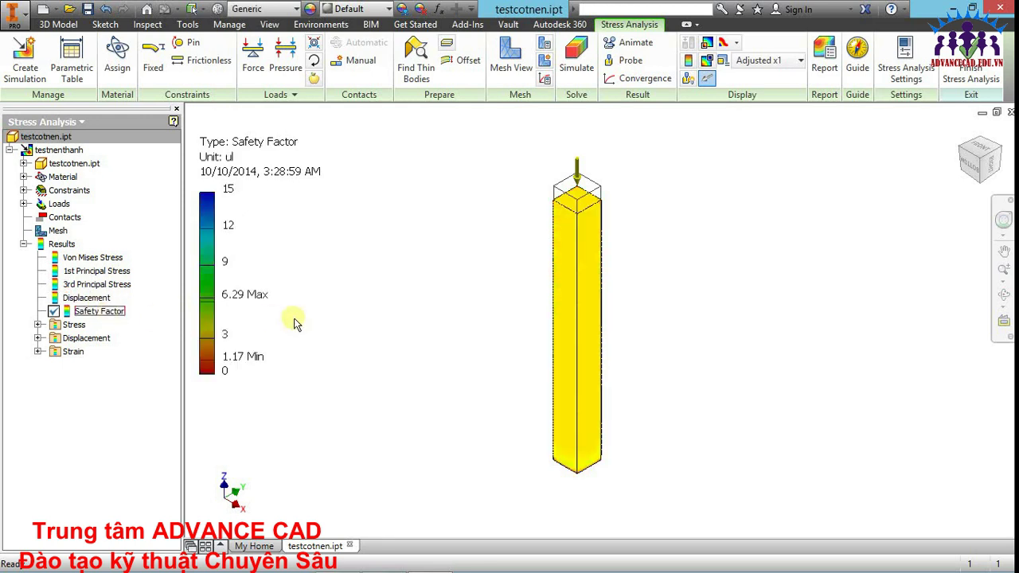
- Expand the Stress group and view Stress XX, XY, YY, YZ and ZZ results
left_click(38, 325)
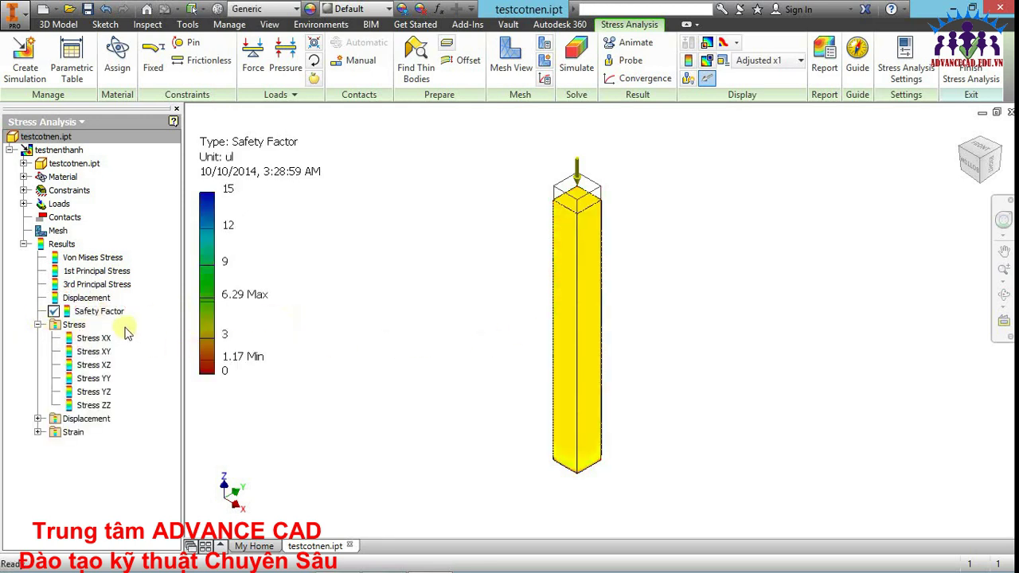
left_click(94, 339)
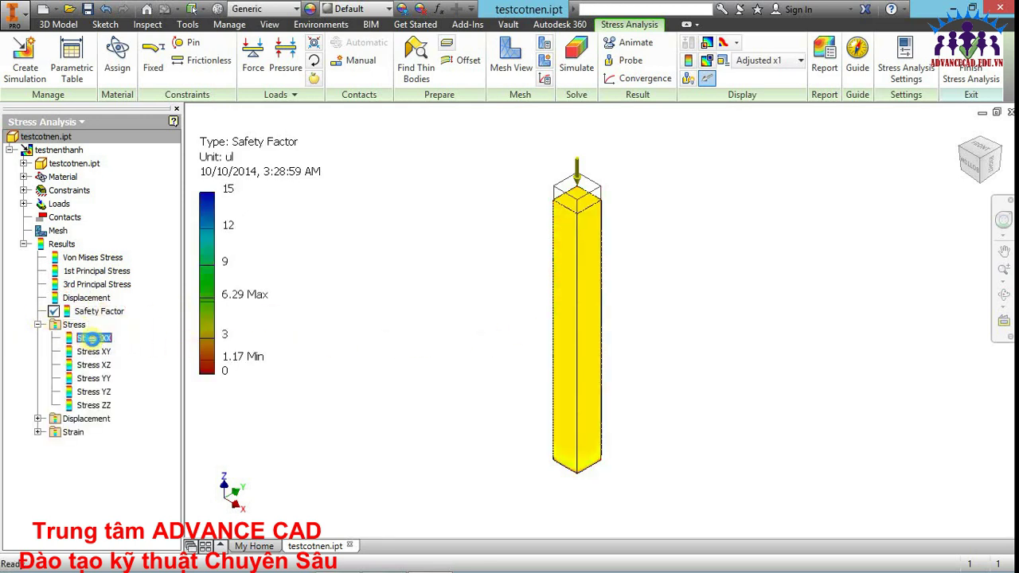
double_click(92, 338)
double_click(100, 365)
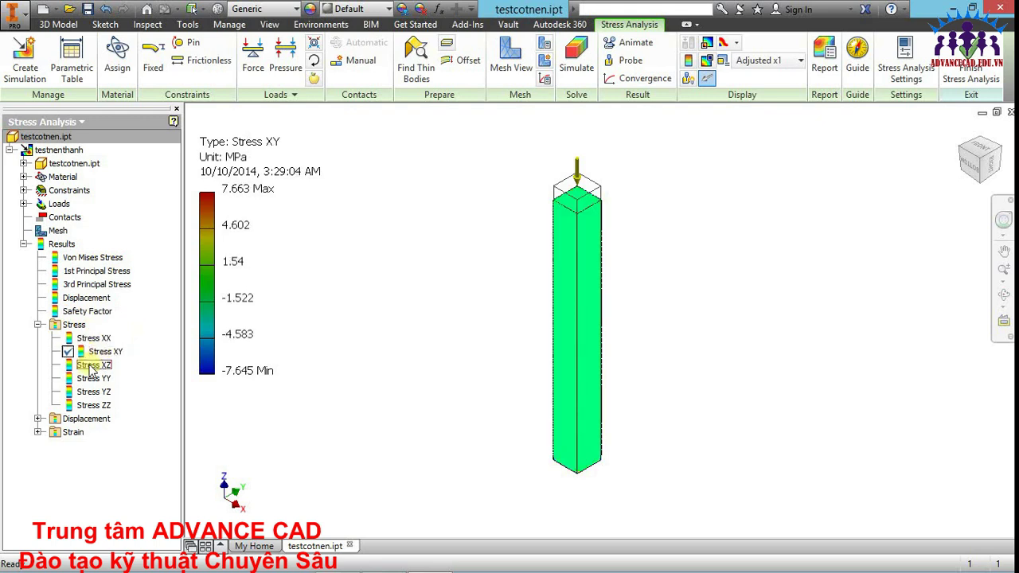
double_click(88, 380)
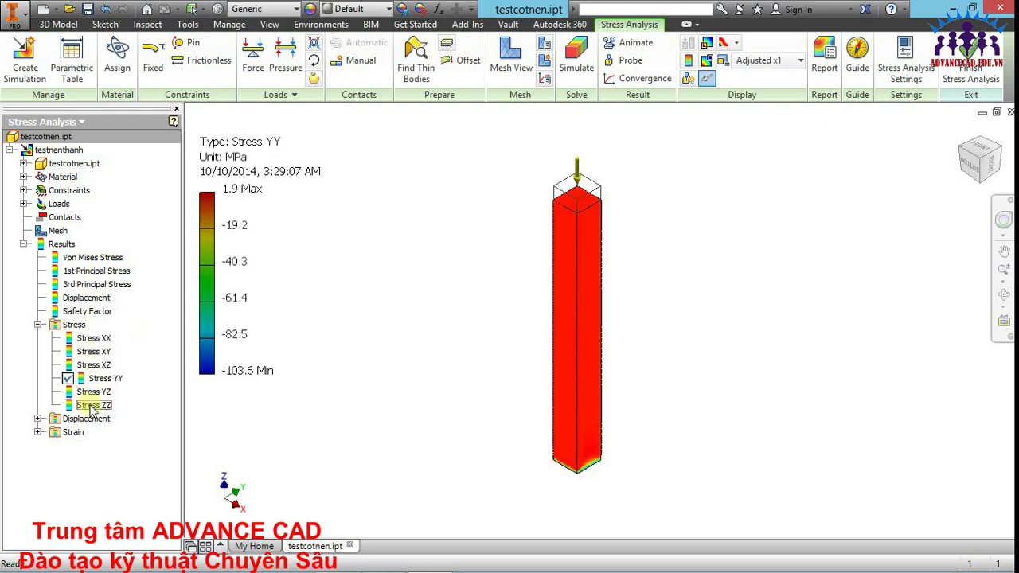
double_click(92, 392)
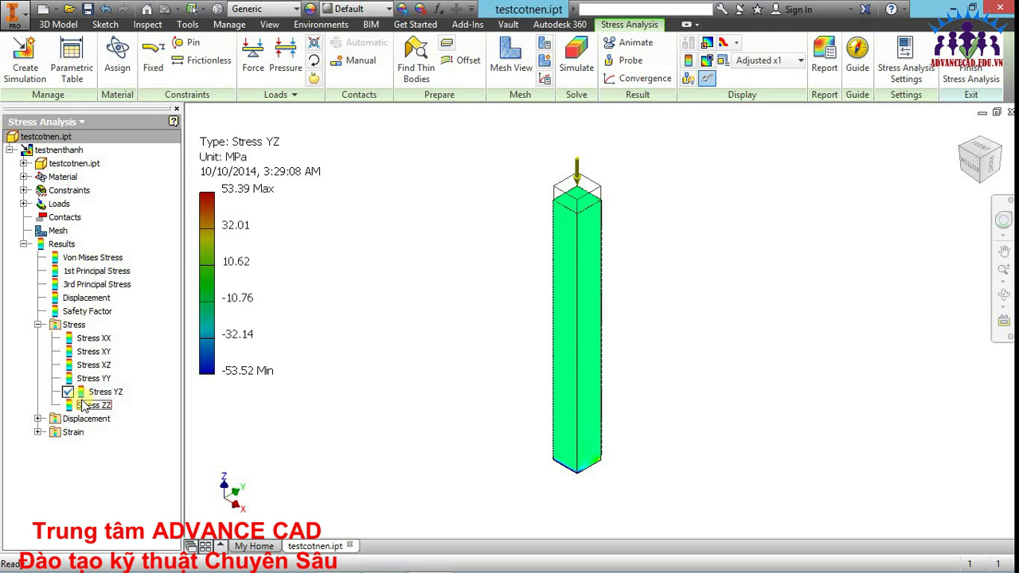
double_click(90, 405)
- View X, Y and Z Displacement, ending on overall Displacement (0 to 1.446 mm)
left_click(38, 419)
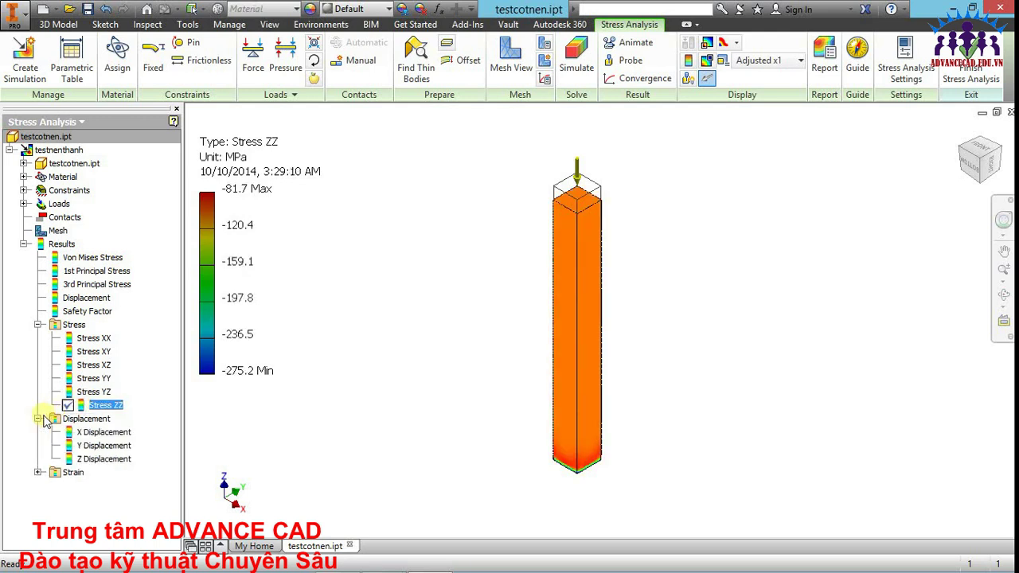
double_click(107, 437)
double_click(112, 446)
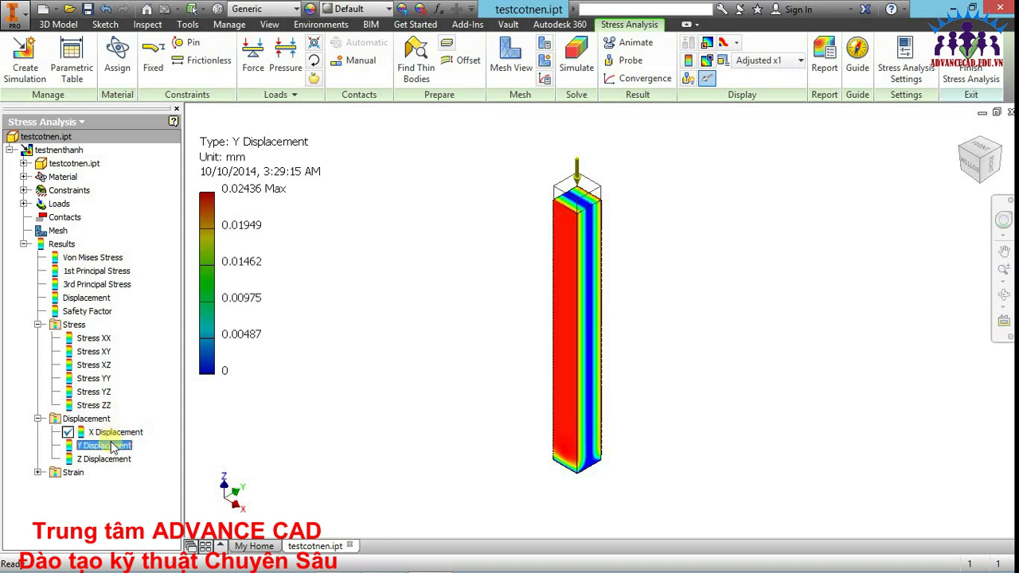
double_click(103, 460)
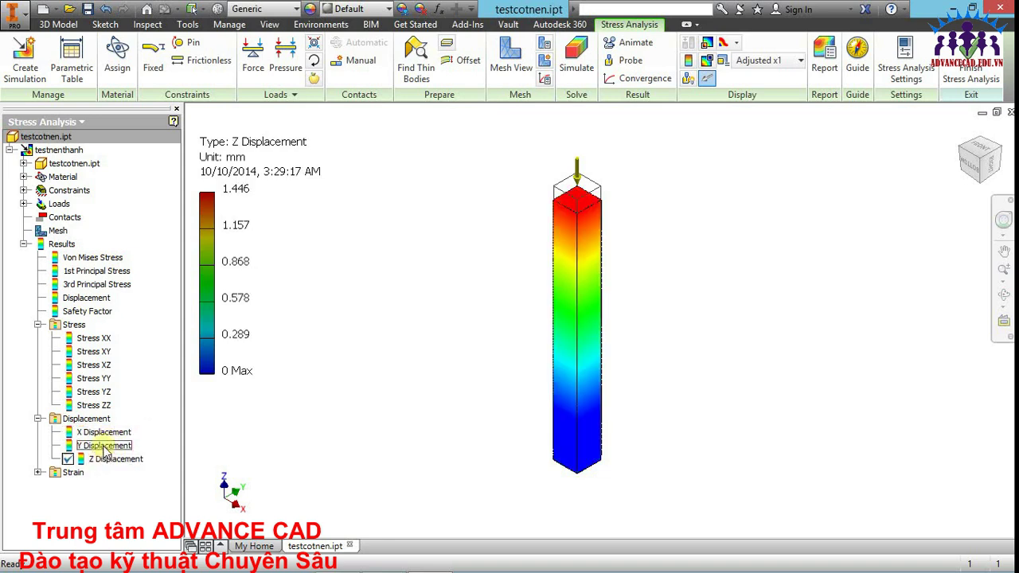
left_click(104, 446)
double_click(86, 298)
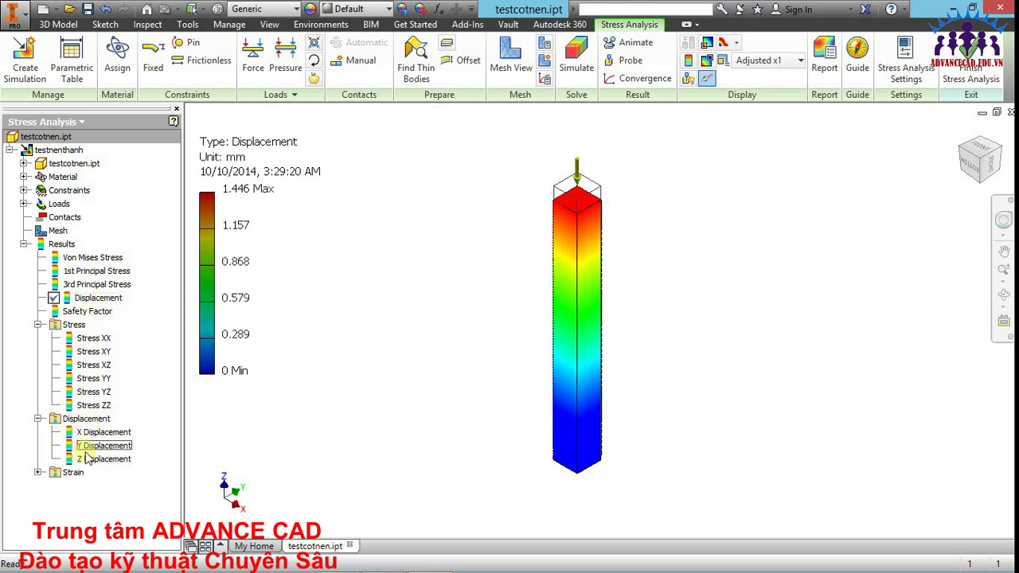
- Show Equivalent Strain, then Strain XX, XZ, YY, YZ and ZZ (-0.003261 to -0.000843 ul)
left_click(37, 472)
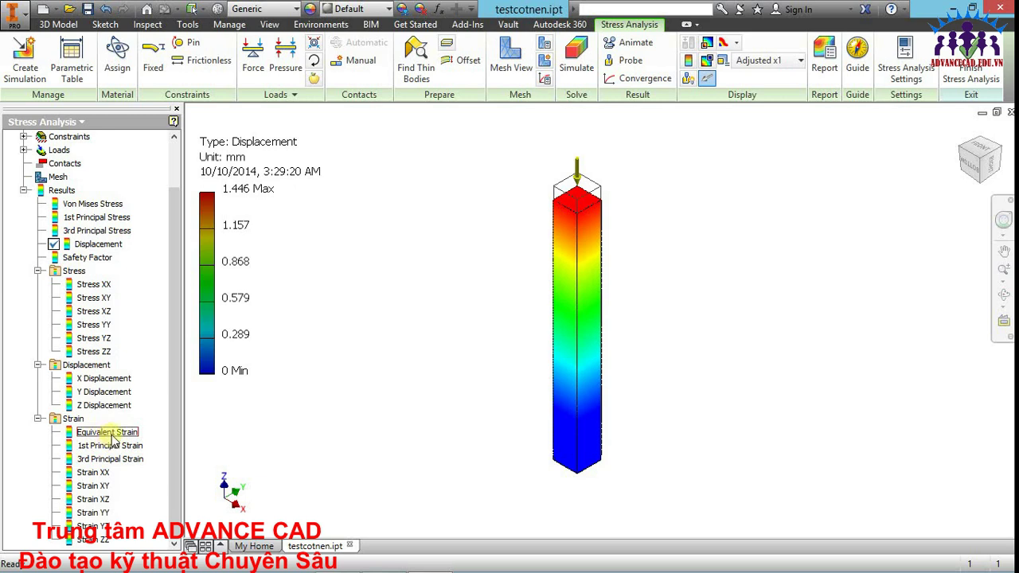
double_click(111, 433)
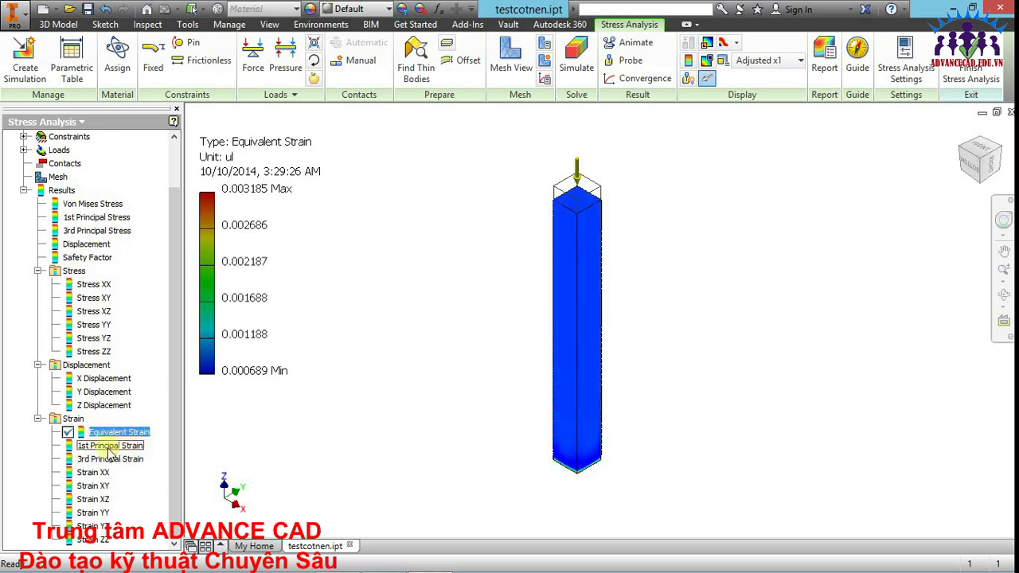
double_click(100, 472)
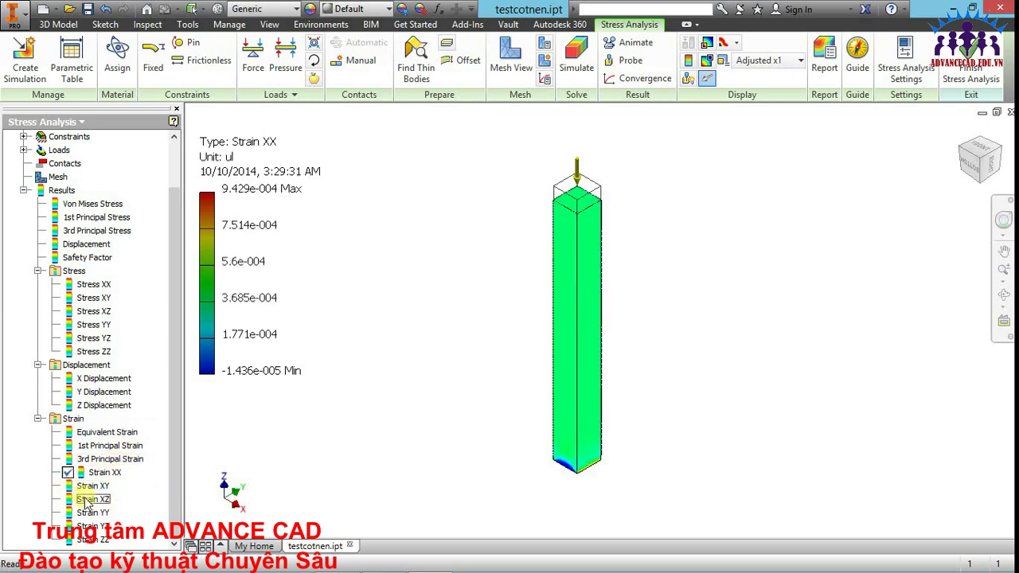
double_click(90, 499)
double_click(89, 515)
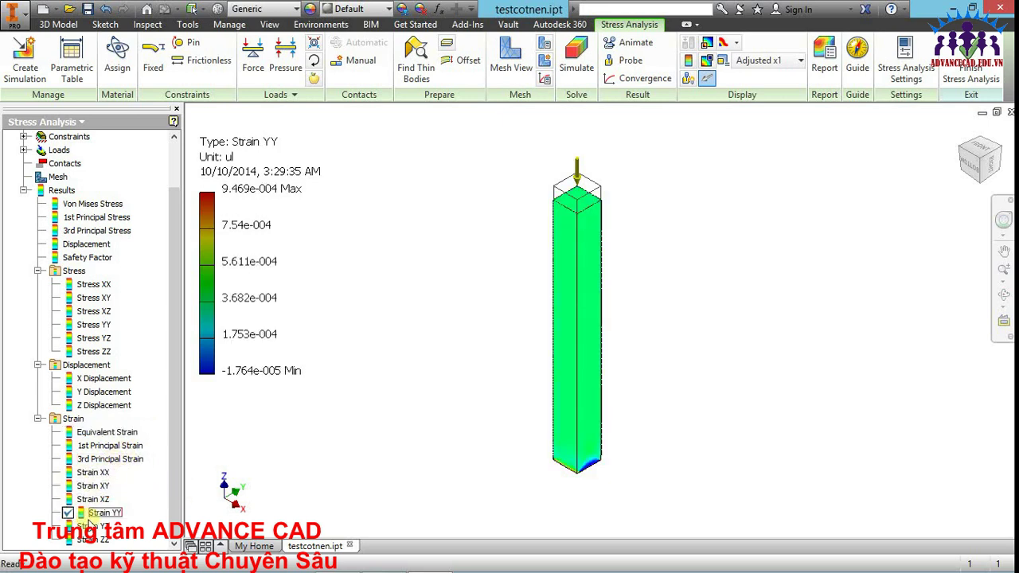
double_click(93, 526)
double_click(93, 539)
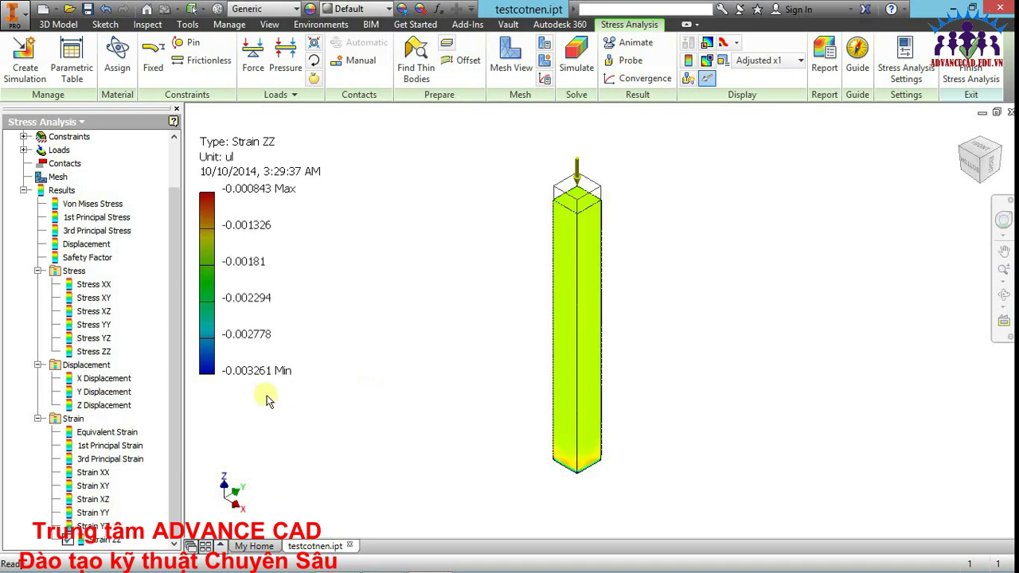
mouse_move(262, 398)
middle_mouse_down()
mouse_move(321, 374)
mouse_move(313, 359)
middle_mouse_up()
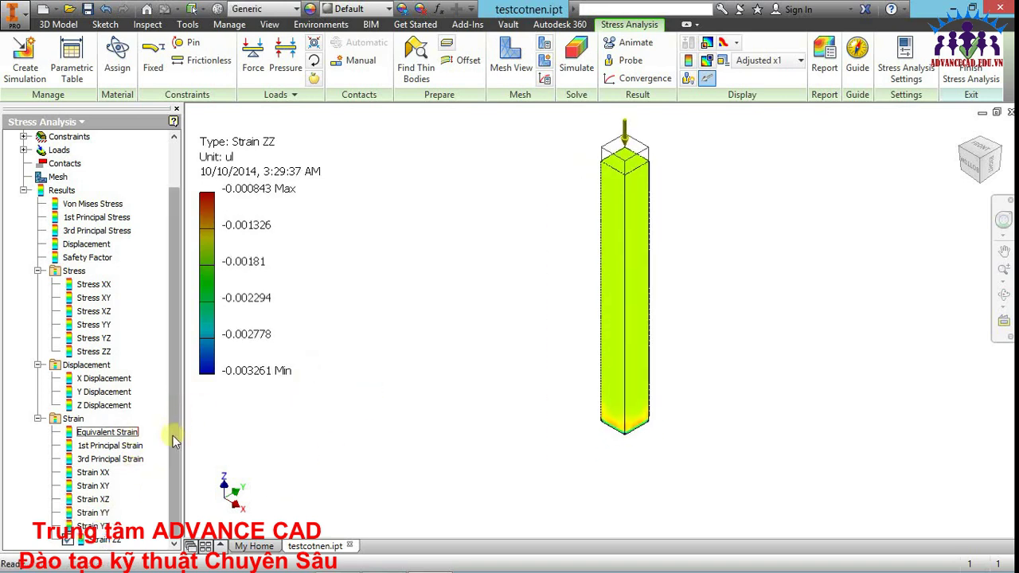
- Collapse the analysis tree to its top-level items and expand the top model node
right_click(97, 170)
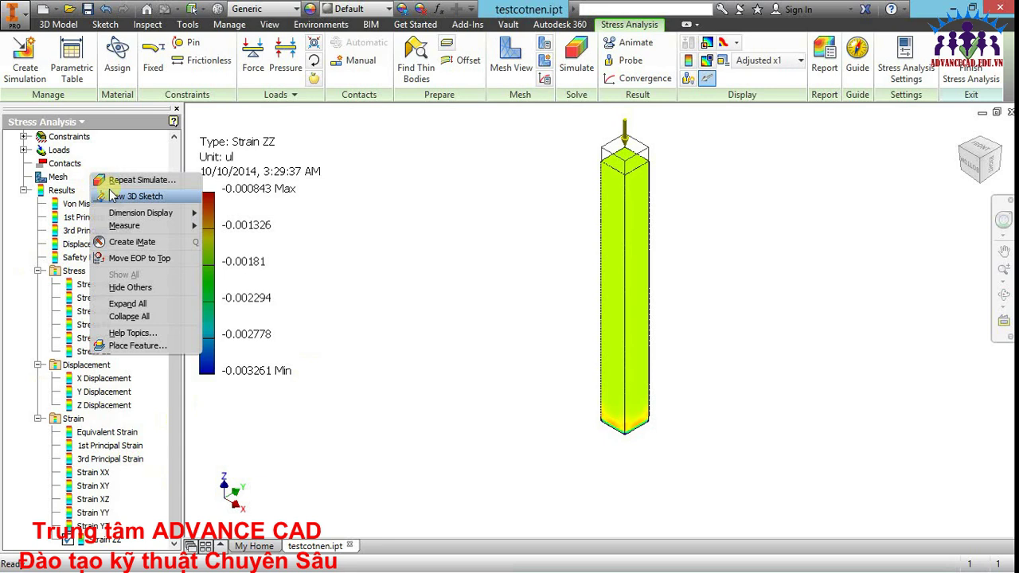
left_click(153, 315)
left_click(9, 151)
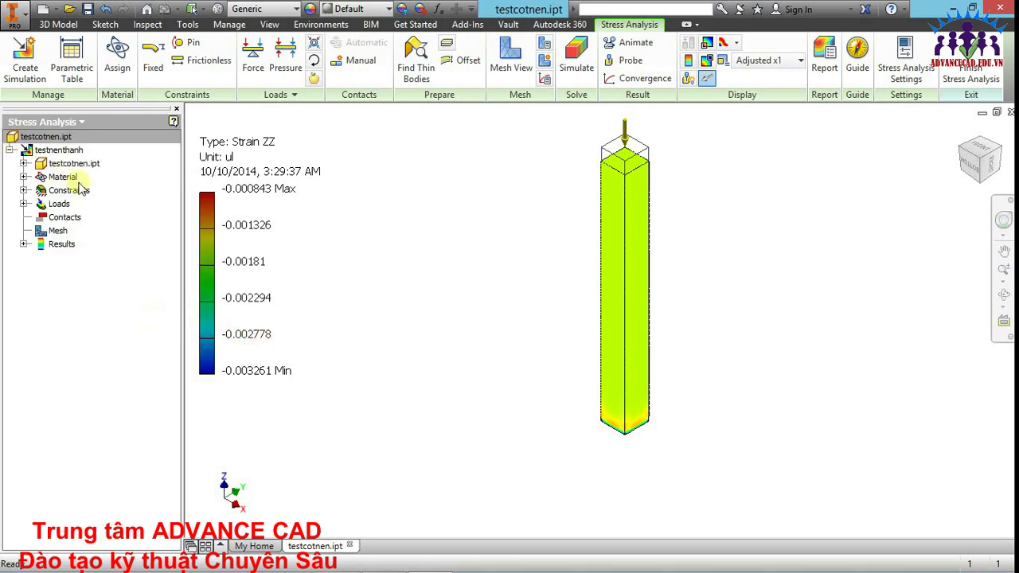
- Pan and zoom the view to reposition the column
middle_click_drag(437, 278, 421, 308)
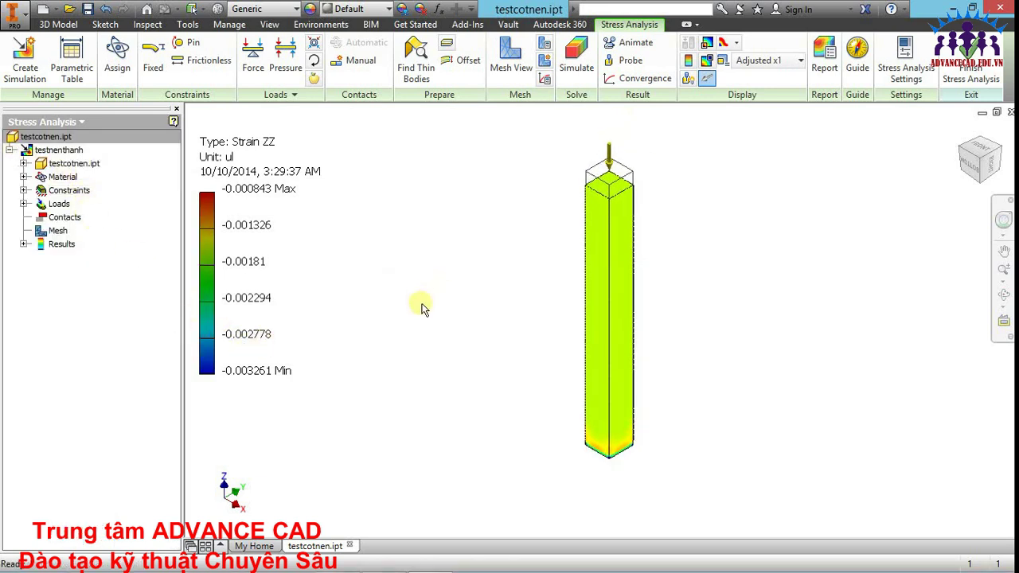
middle_click_drag(547, 278, 523, 289)
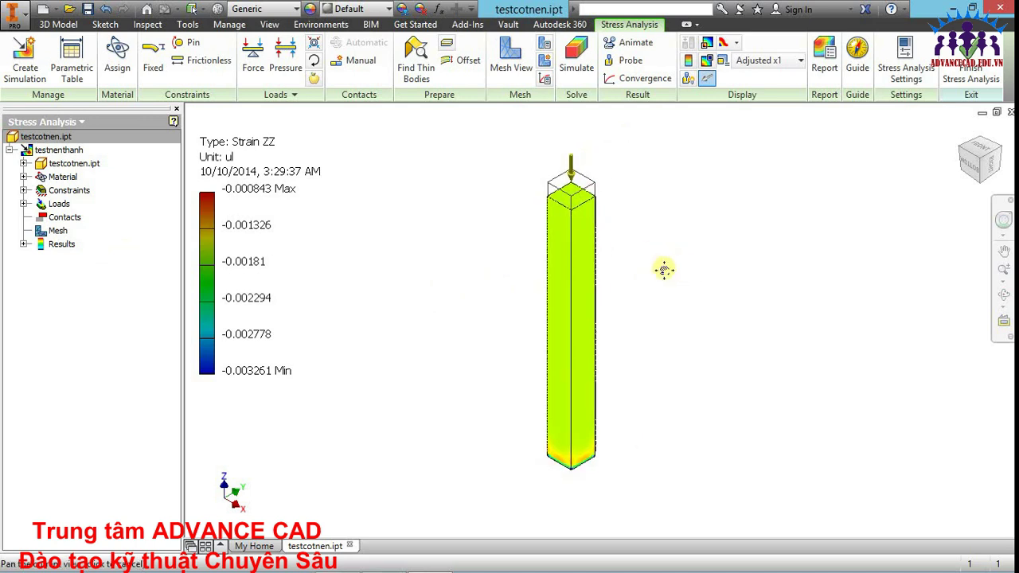
middle_click_drag(664, 268, 581, 275)
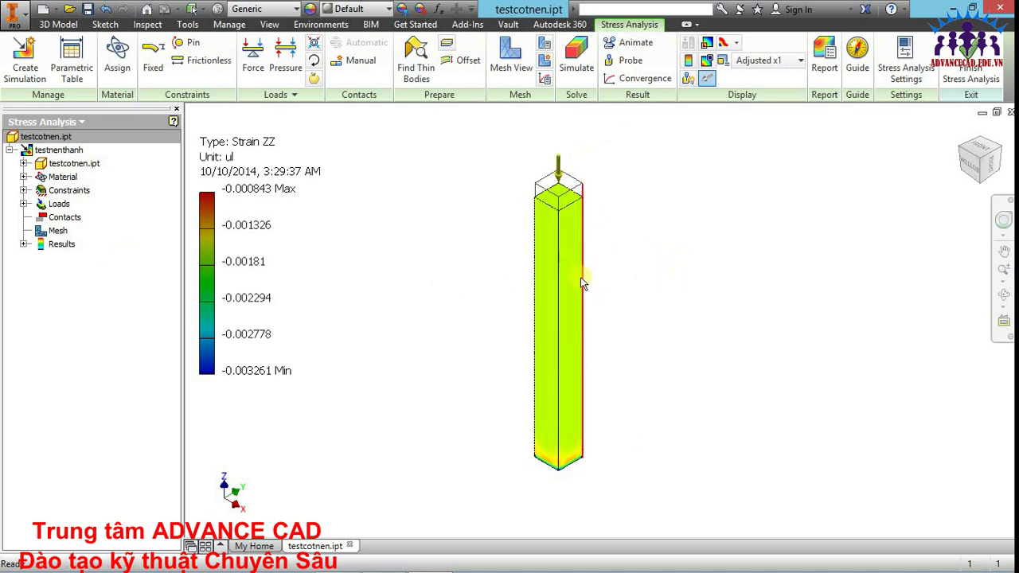
mouse_move(582, 279)
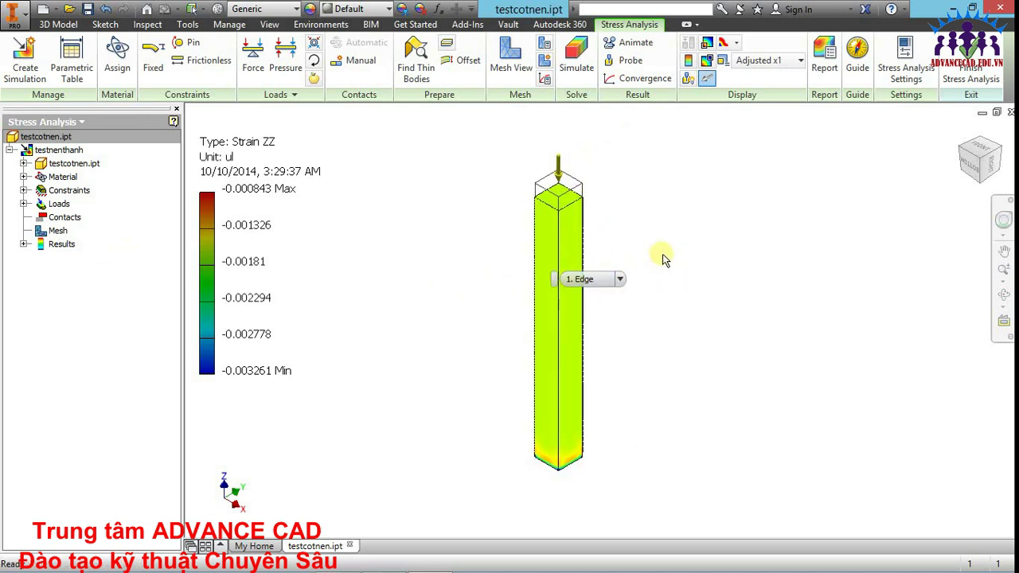
middle_click_drag(665, 257, 656, 264)
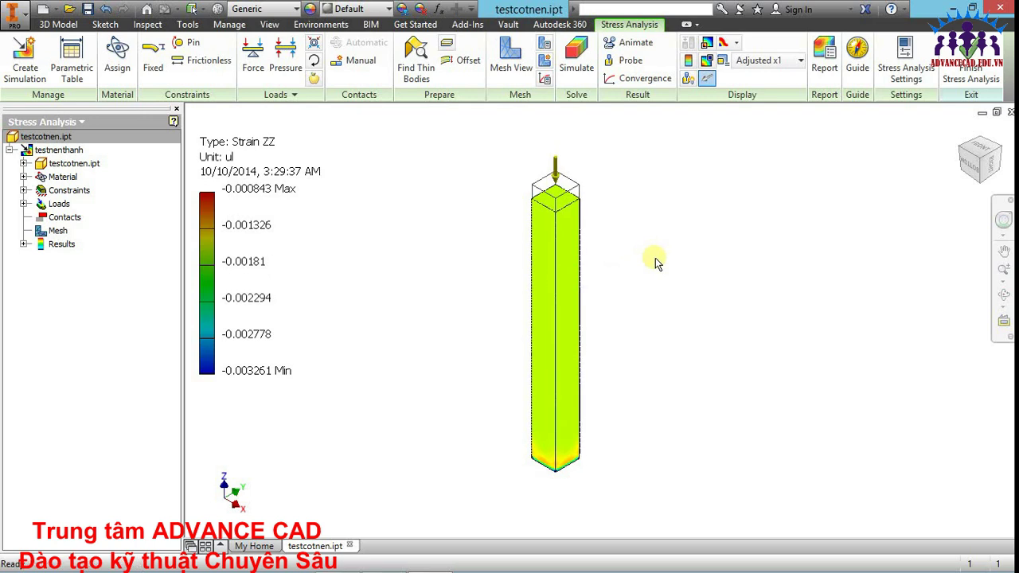
scroll(756, 268, "up", 2)
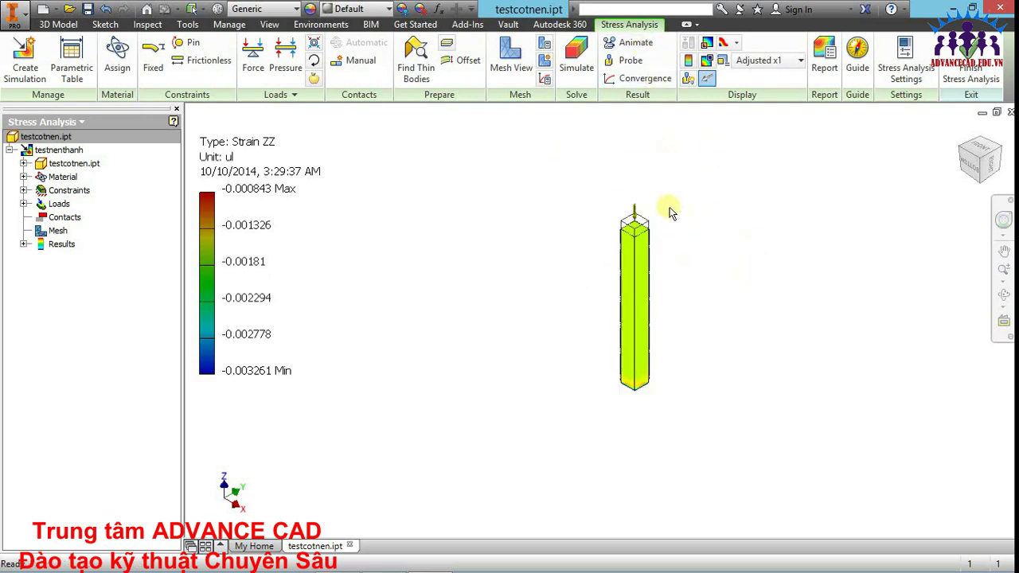
scroll(645, 279, "down", 2)
scroll(645, 281, "down", 1)
- Open Animate Results and play the Strain ZZ animation at Normal speed
left_click(635, 43)
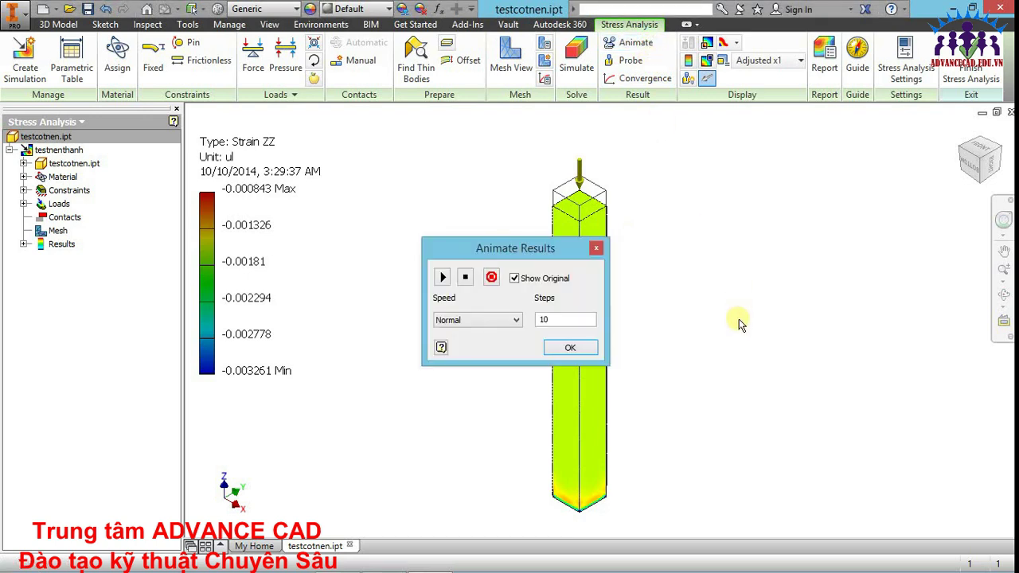
left_click_drag(557, 244, 406, 177)
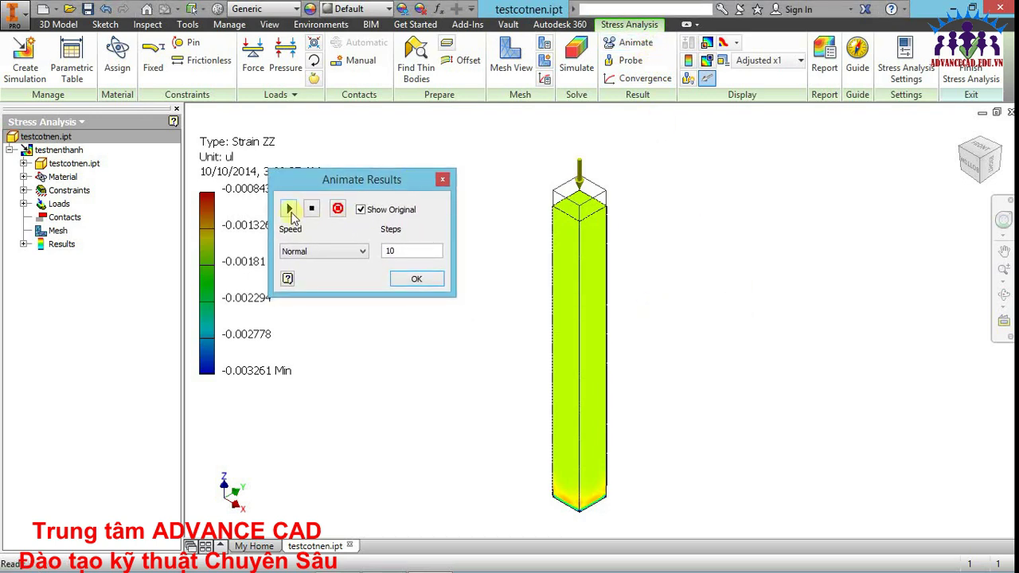
left_click(291, 215)
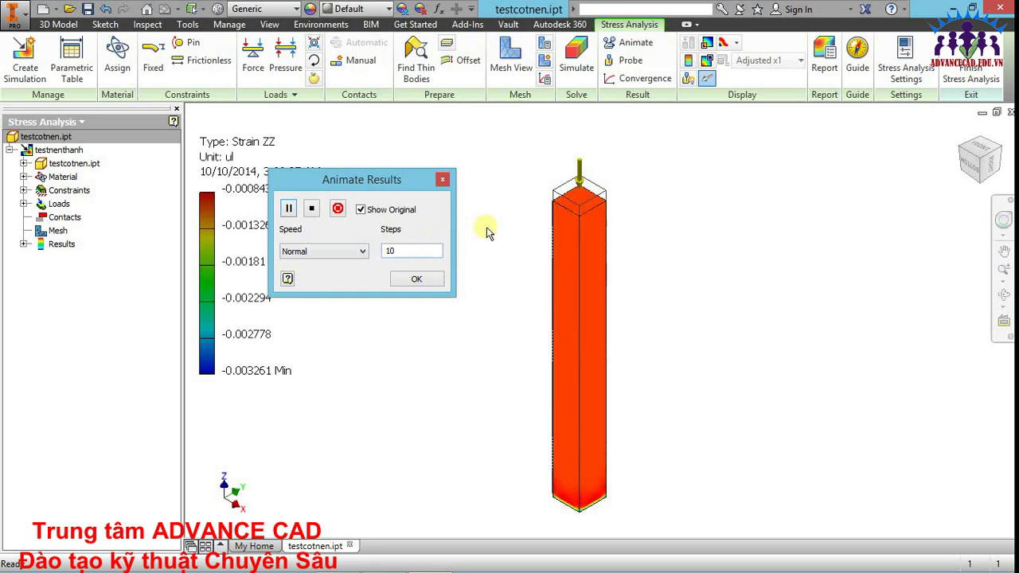
left_click(318, 252)
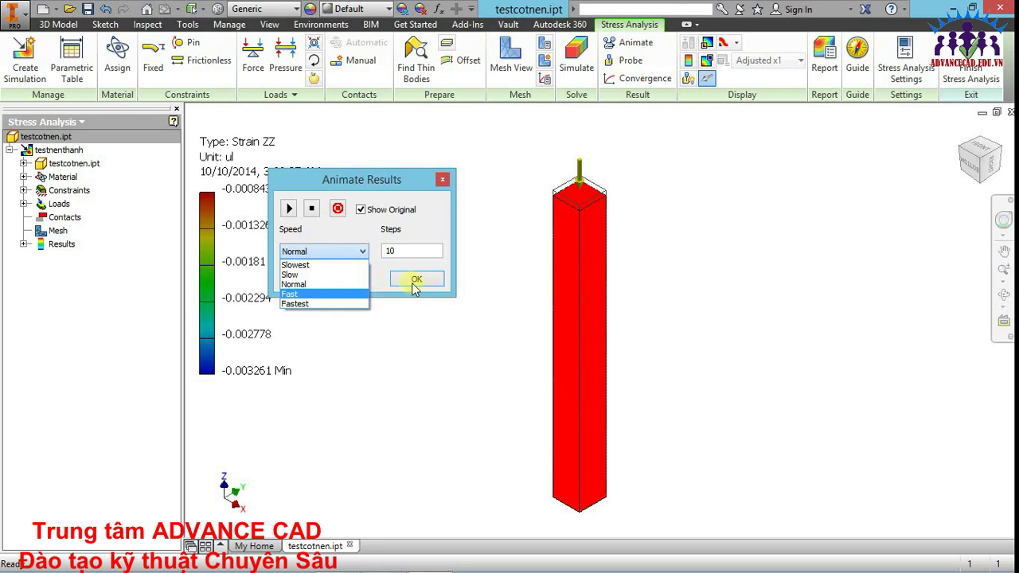
left_click(337, 208)
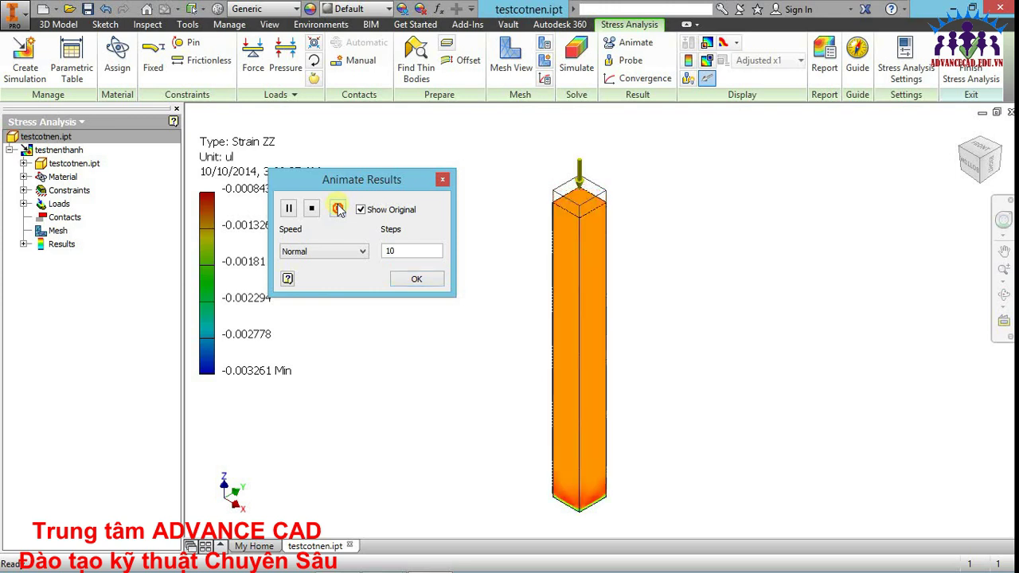
- Start recording the animation, cancel the video save, and close the animation dialog
left_click(338, 209)
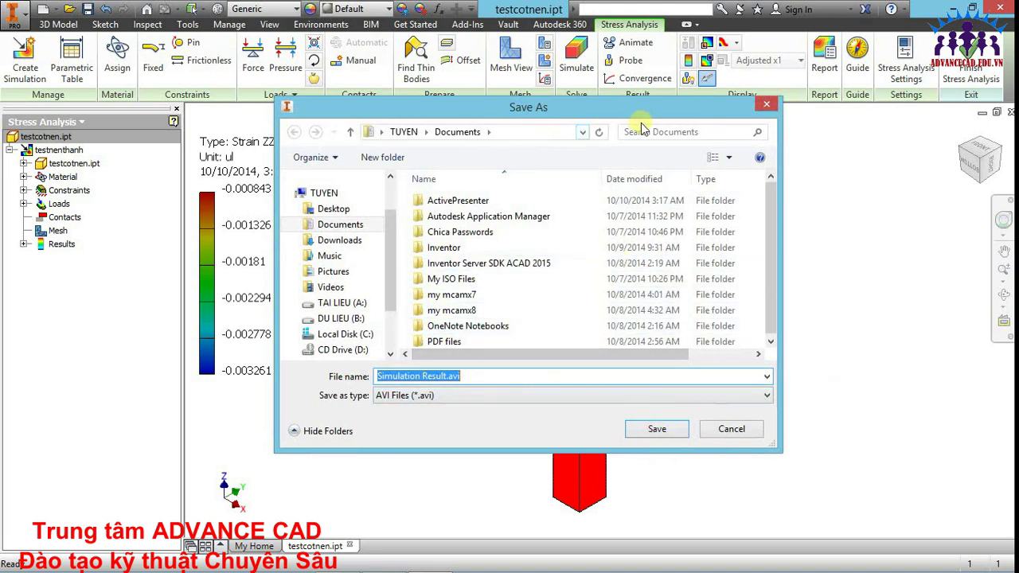
left_click(766, 105)
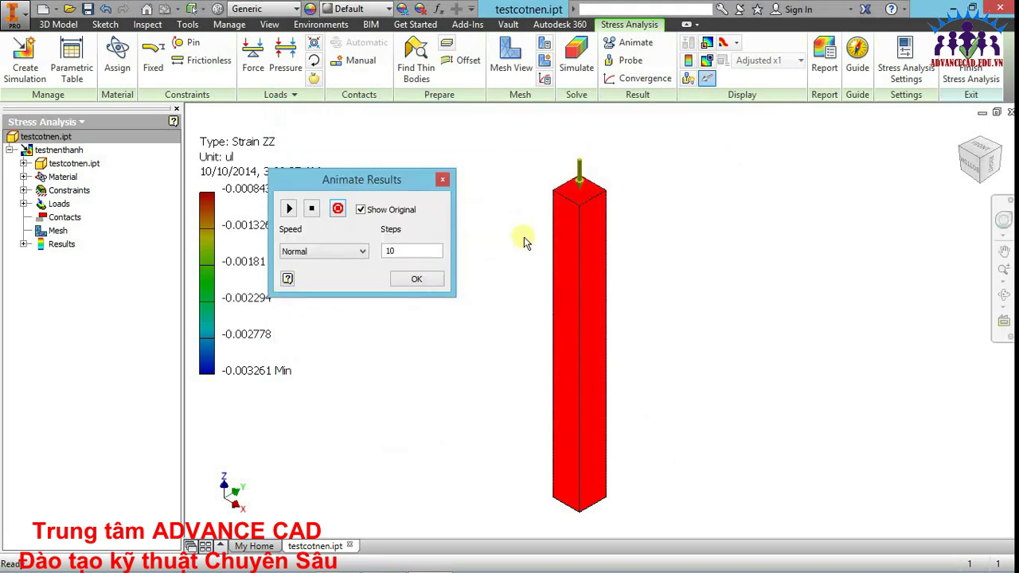
left_click(416, 279)
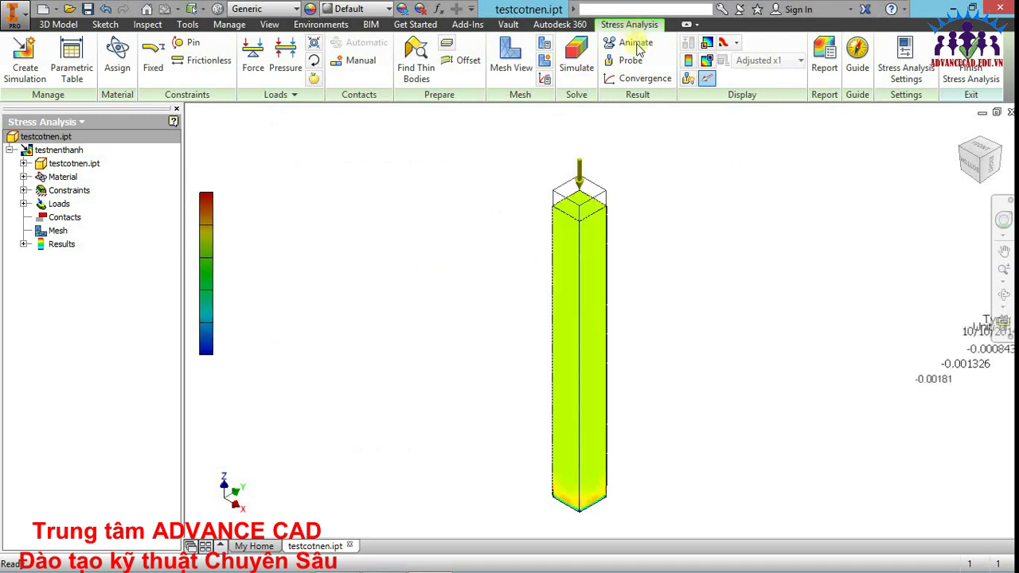
- Expand Results and display the 3rd Principal Stress plot on the column
middle_click_drag(751, 229, 736, 225)
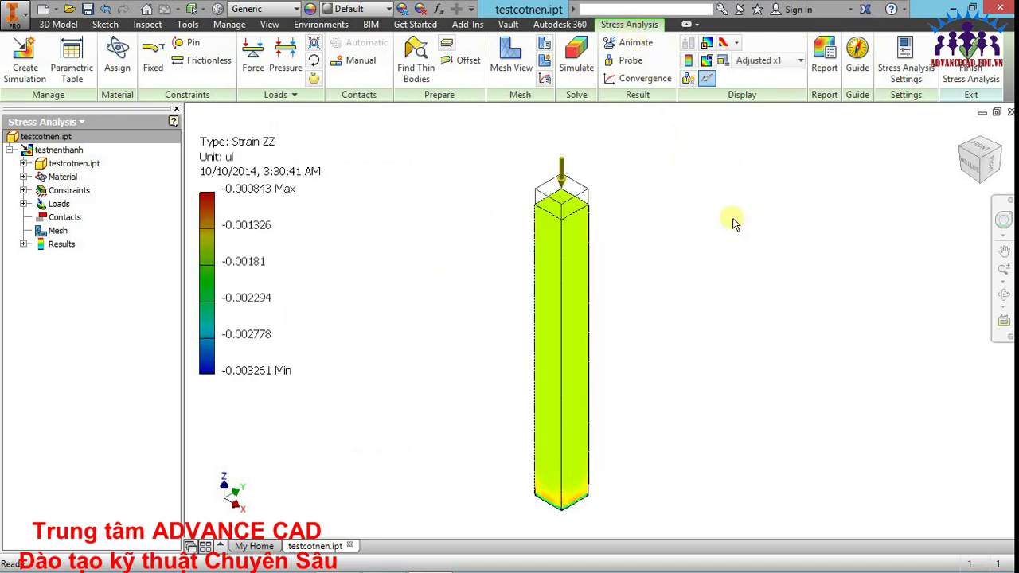
left_click(633, 62)
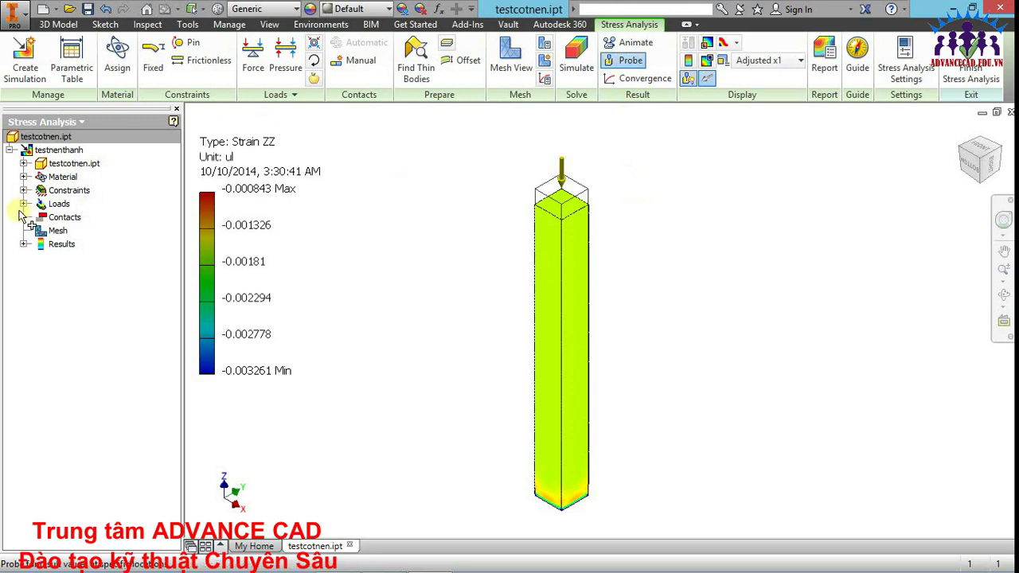
left_click(24, 243)
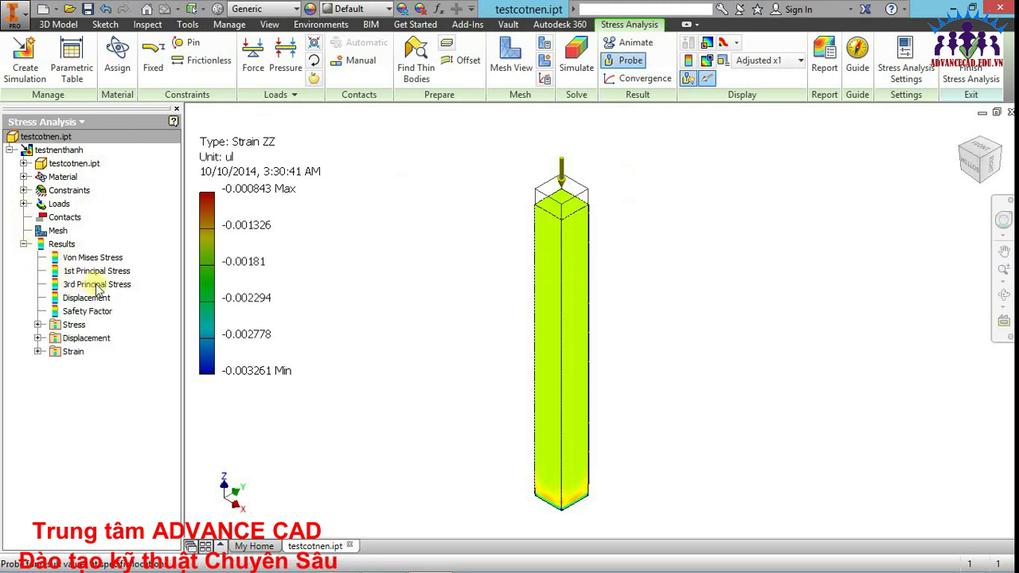
right_click(505, 199)
key("Escape")
left_click(101, 300)
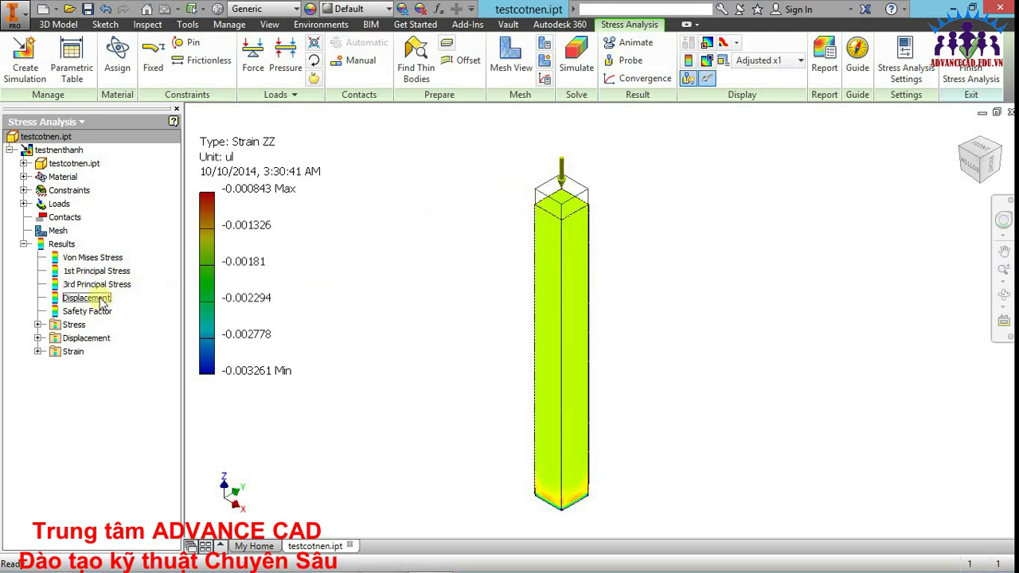
double_click(96, 285)
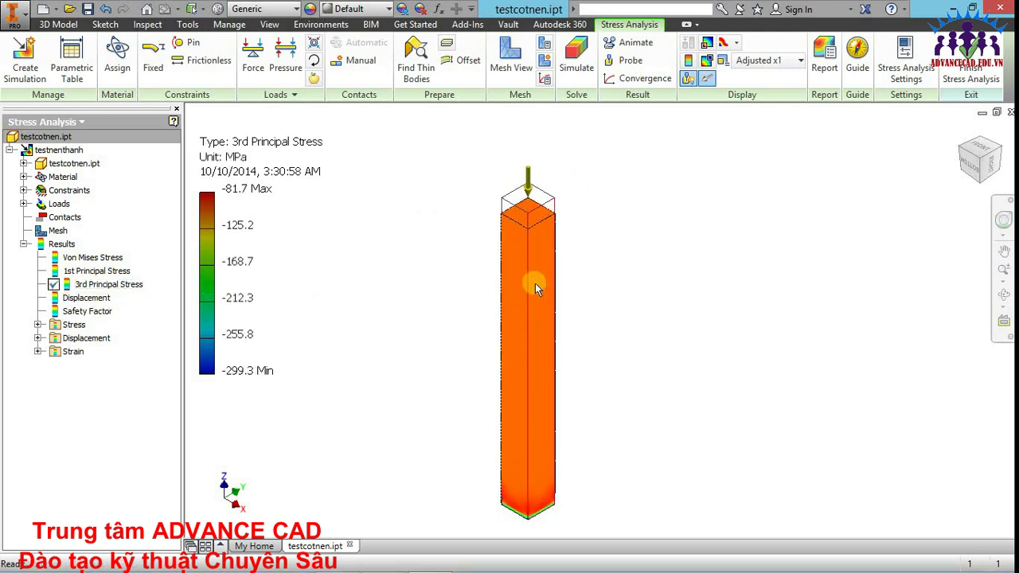
- Place probes at several points down the column, each reading -100 MPa
left_click(625, 61)
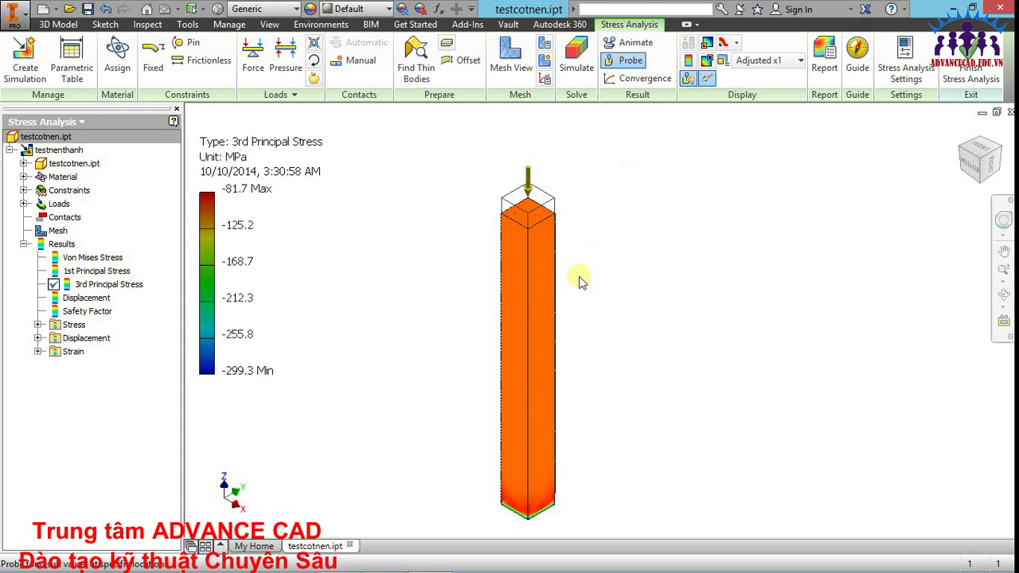
left_click(538, 281)
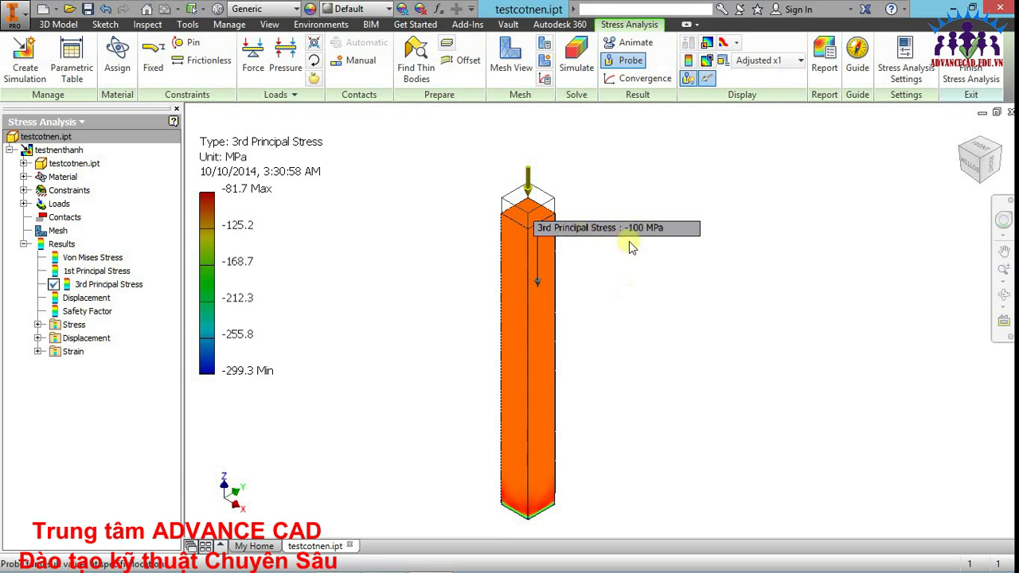
left_click(516, 330)
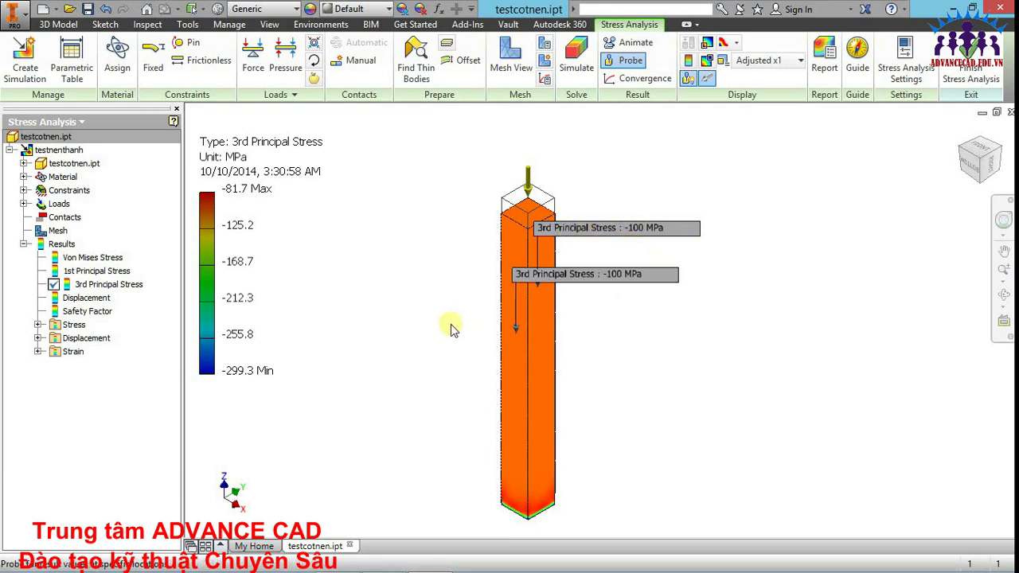
left_click(512, 375)
right_click(679, 289)
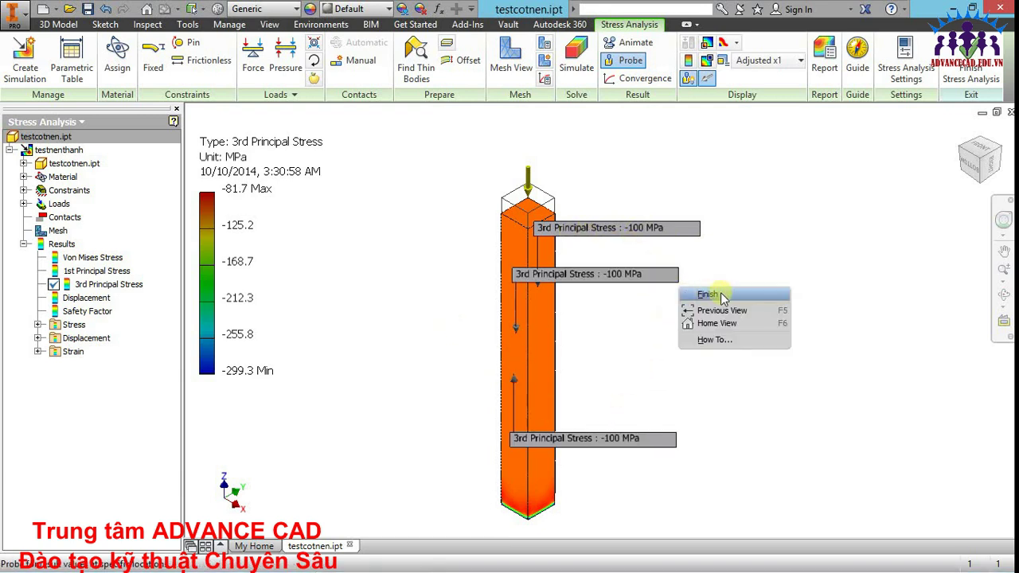
left_click(726, 296)
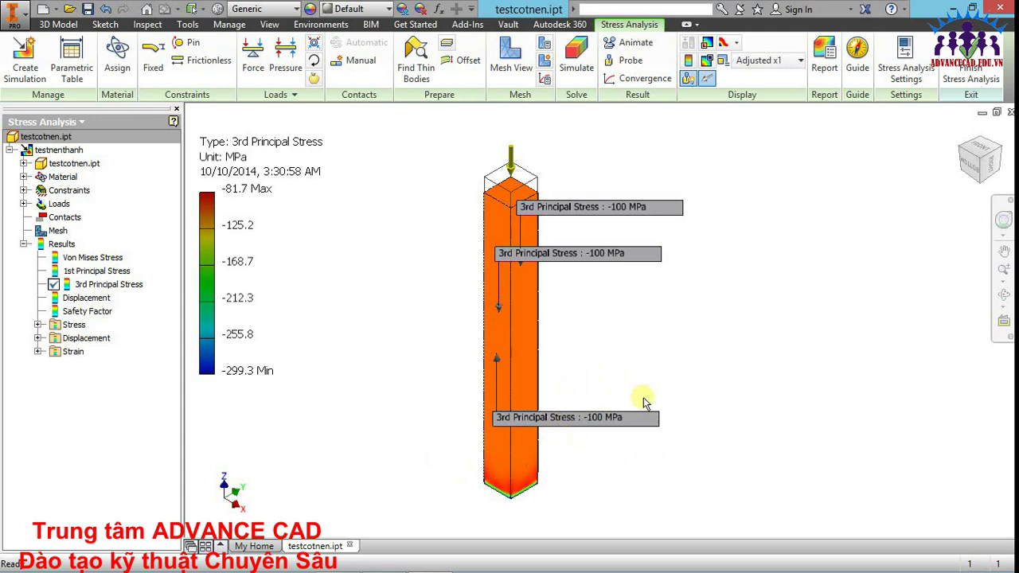
left_click(641, 61)
left_click(521, 347)
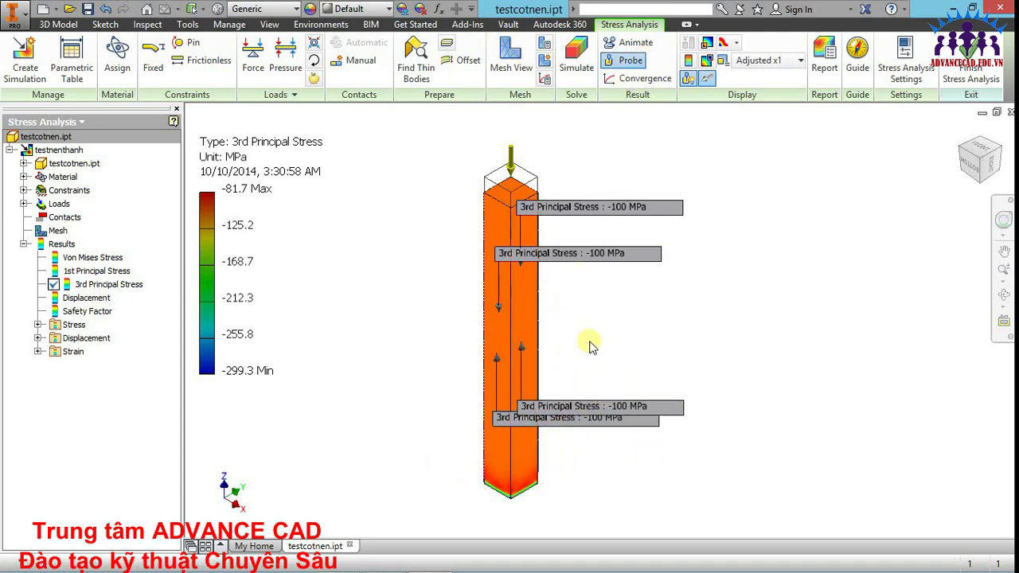
- Finish probing, then launch Calculator from Windows search and enter 0.1 for 1000000 ÷ 0.1
right_click(671, 320)
left_click(691, 325)
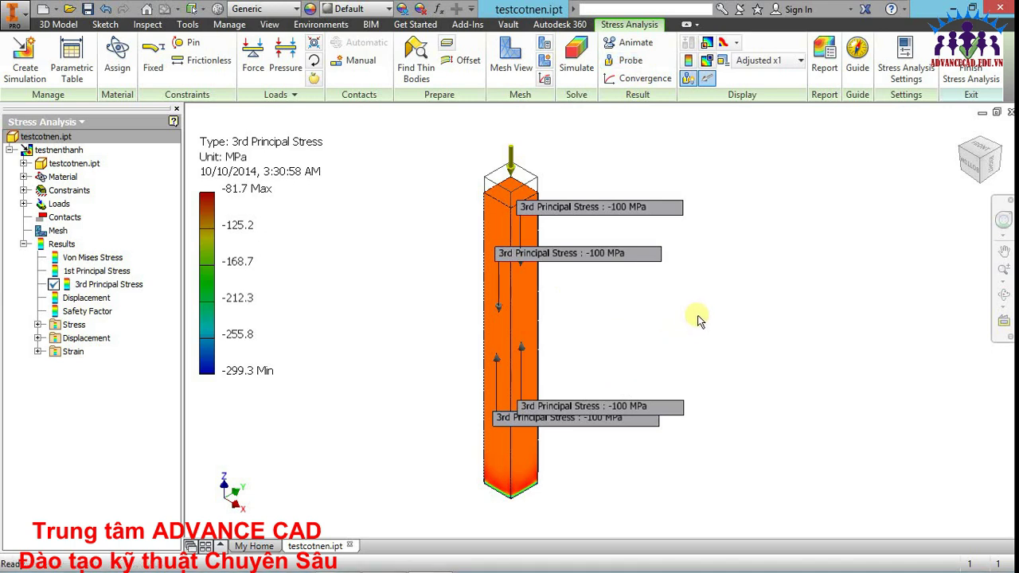
key("super+s")
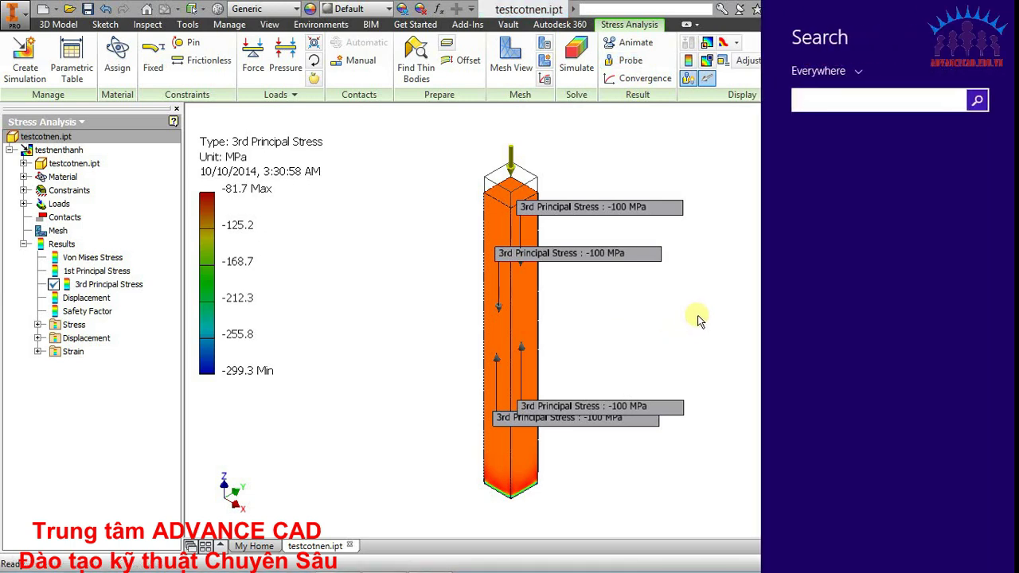
type("aca")
key("BackSpace")
key("BackSpace")
key("BackSpace")
type("c")
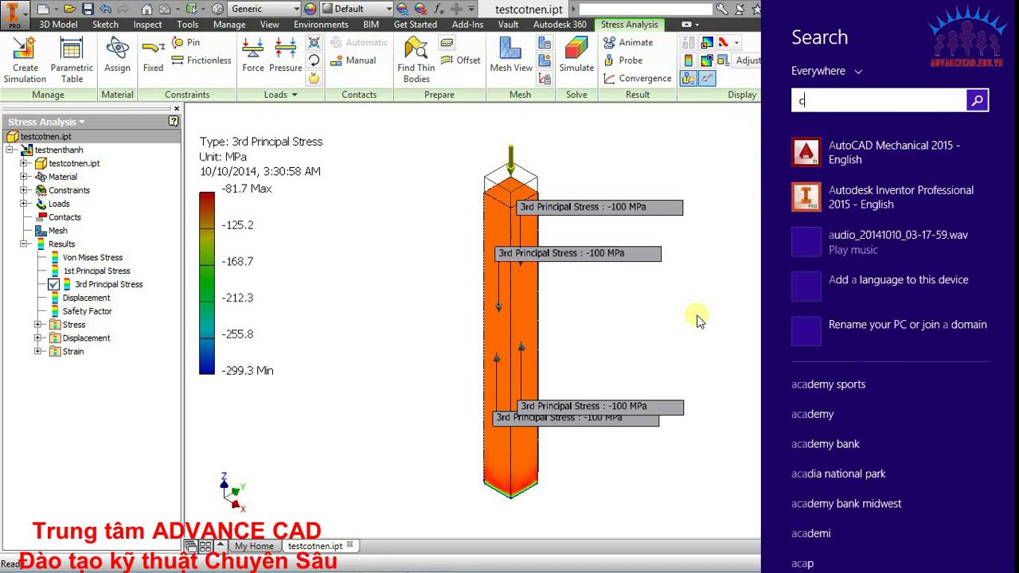
type("al")
key("Escape")
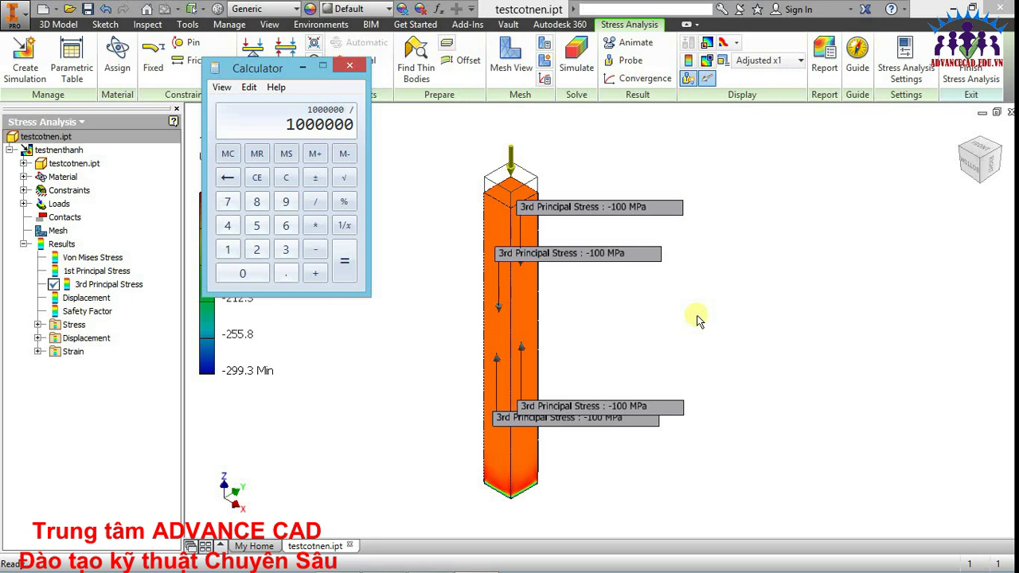
type("0")
type(".1")
left_click(697, 320)
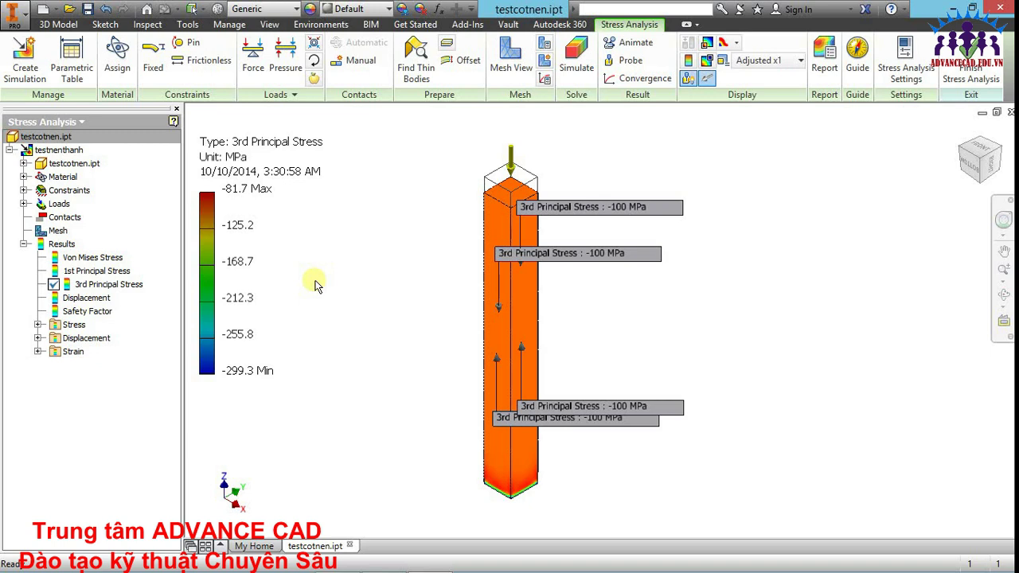
- Zoom in on the column's bottom tip and pan it to the centre
scroll(489, 517, "down", 3)
scroll(525, 494, "down", 2)
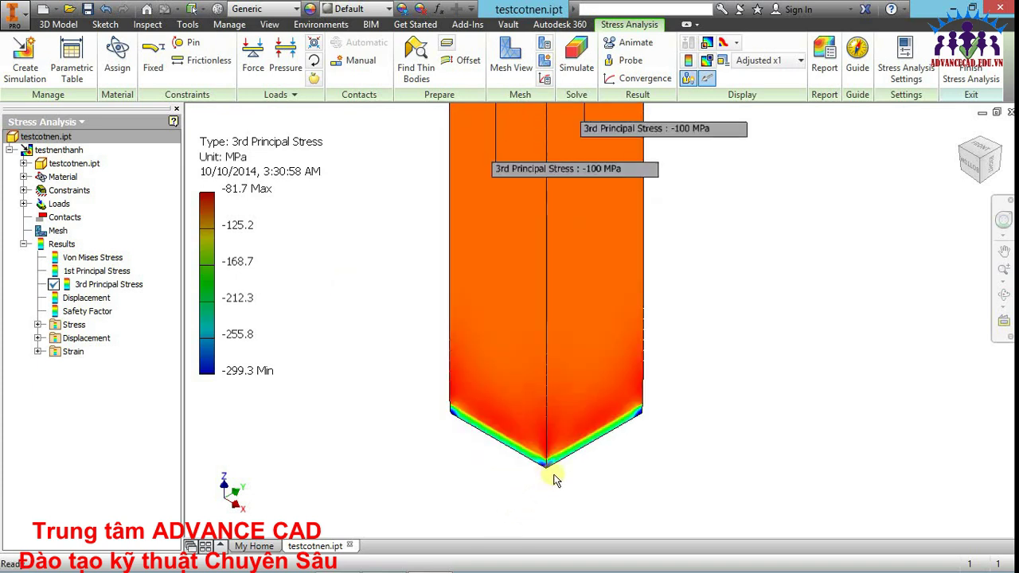
middle_click_drag(629, 486, 592, 439)
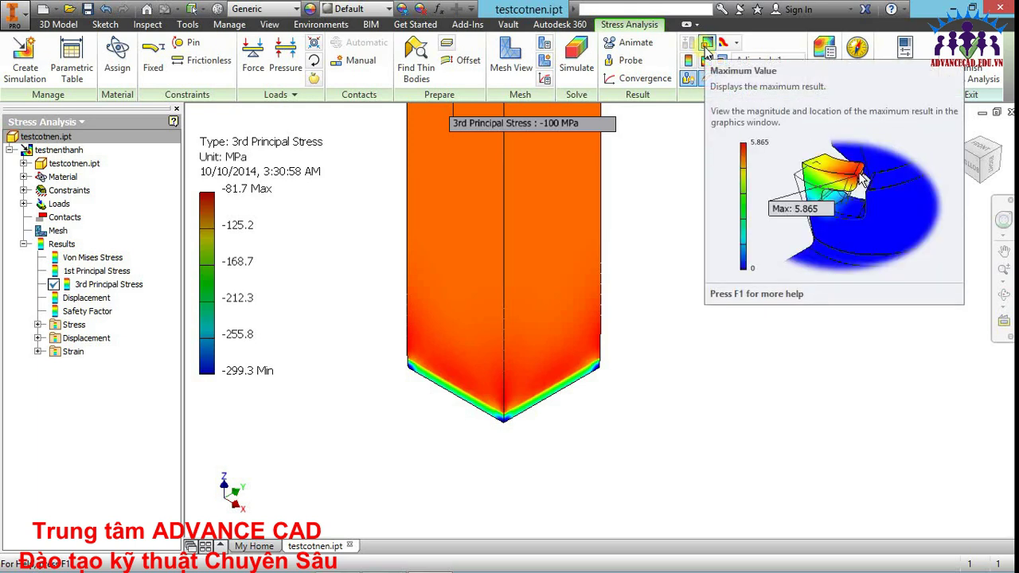
- Show the maximum and minimum stress labels, moving the Min label beside the tip
left_click(705, 47)
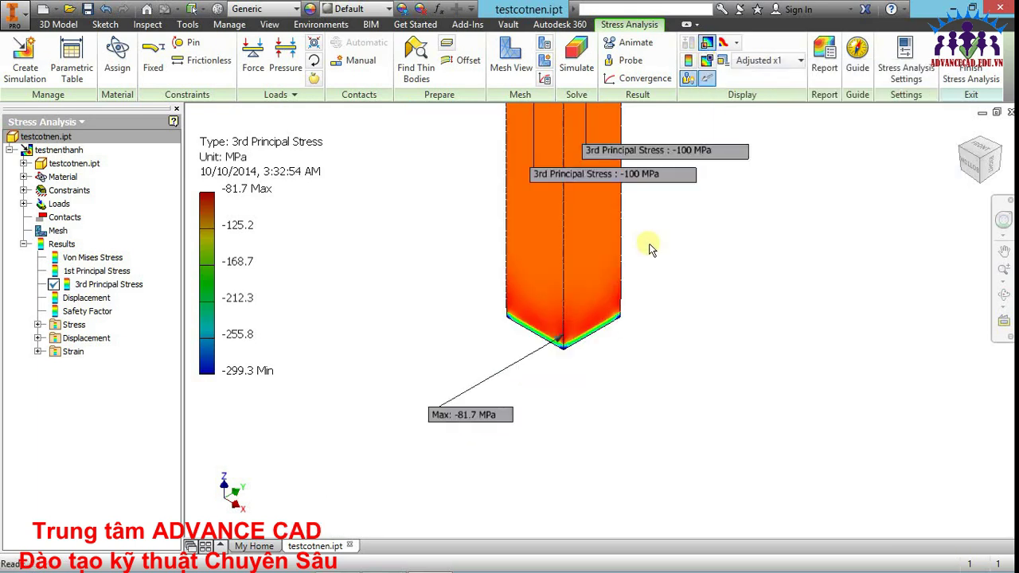
middle_click_drag(666, 323, 621, 335)
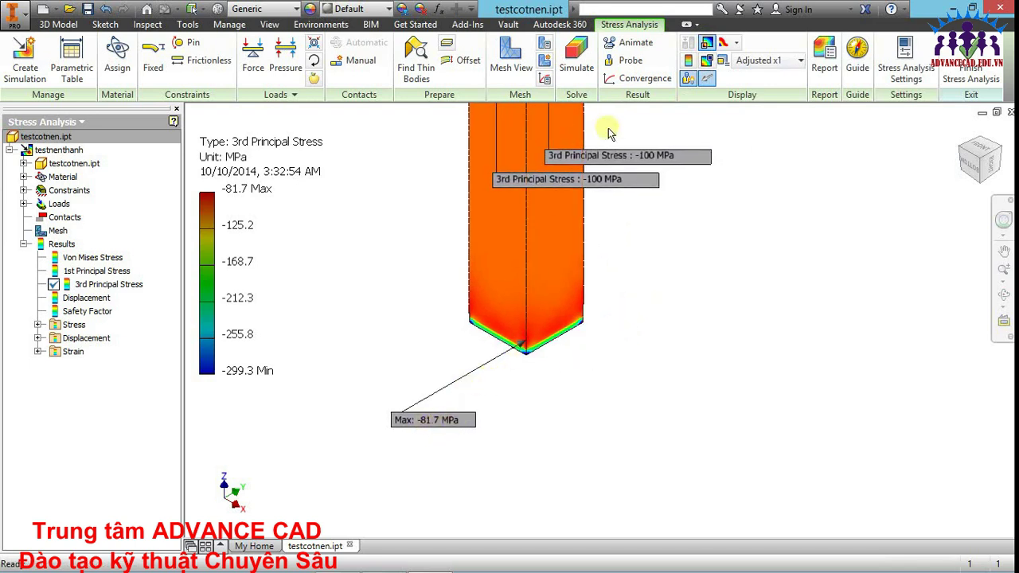
left_click(707, 62)
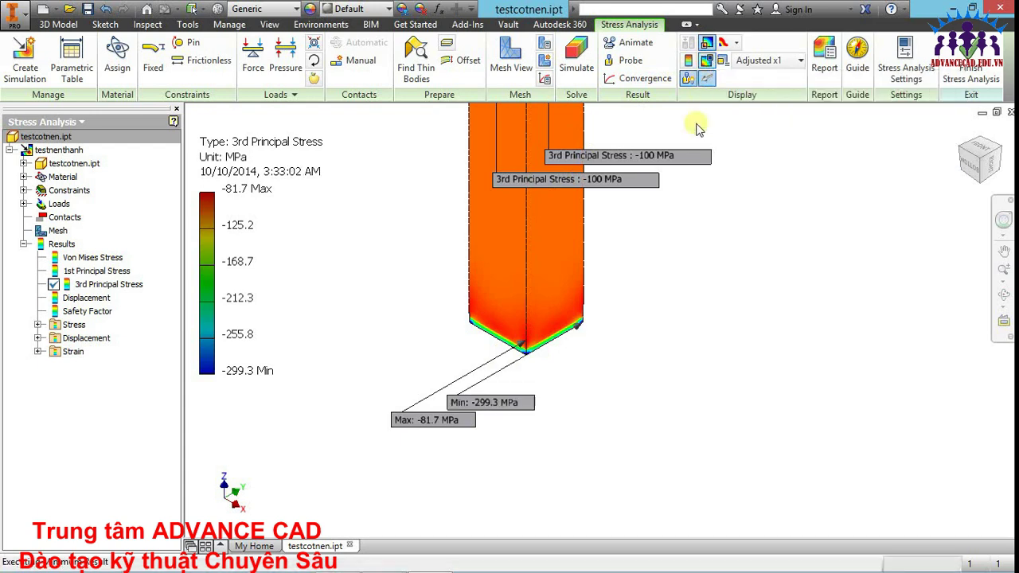
left_click_drag(507, 403, 733, 321)
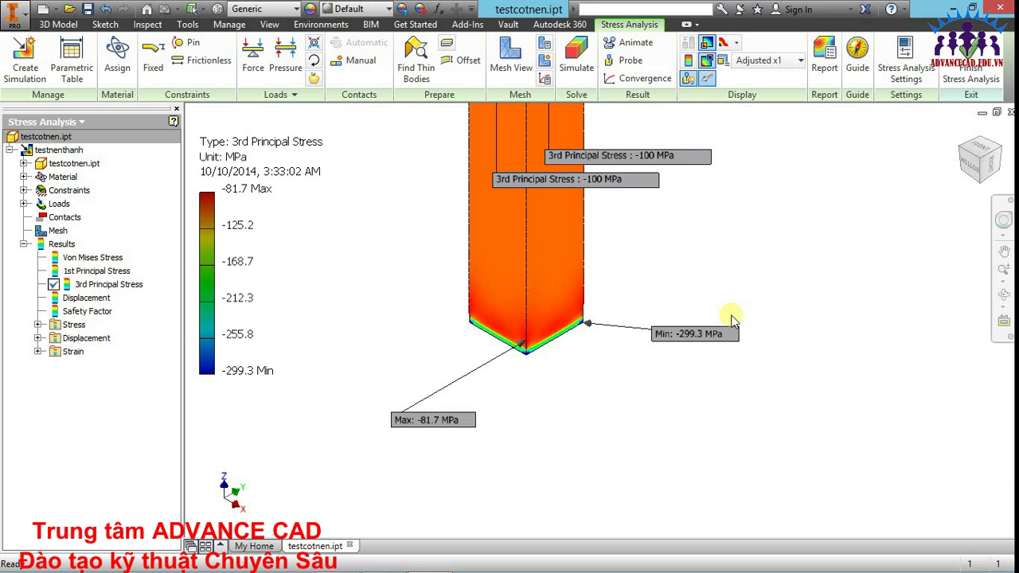
- Inspect the column base up close, then zoom out and centre the full column
mouse_move(637, 255)
middle_mouse_down("shift")
mouse_move(562, 359)
mouse_move(570, 308)
middle_mouse_up("shift")
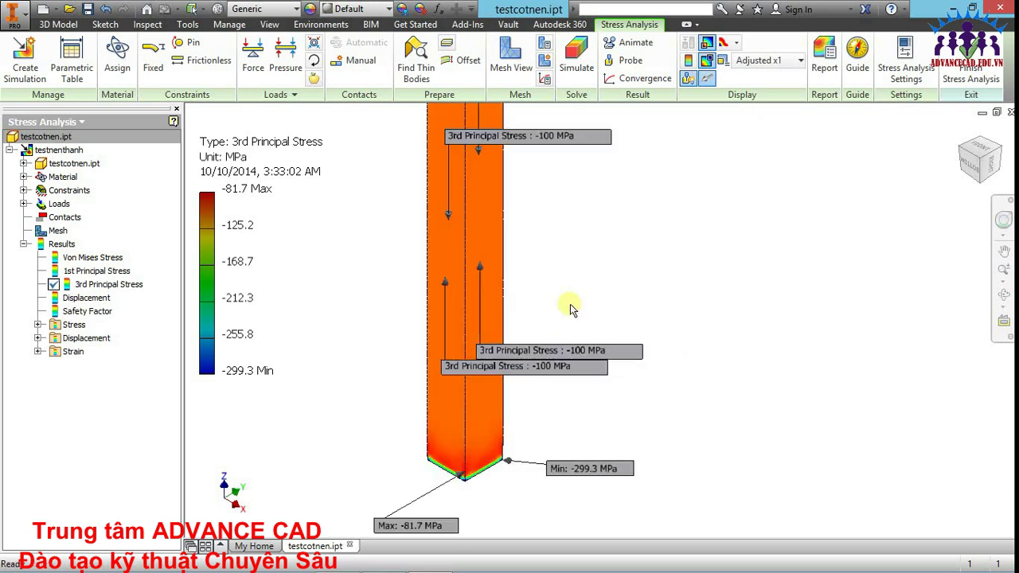
scroll(570, 308, "down", 2)
middle_click_drag(518, 216, 562, 268)
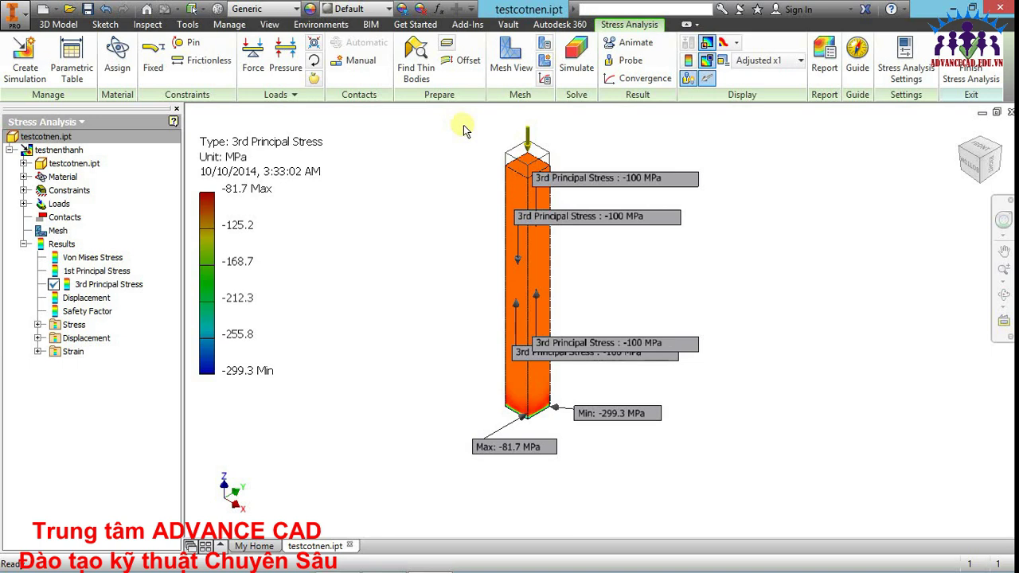
scroll(485, 370, "down", 3)
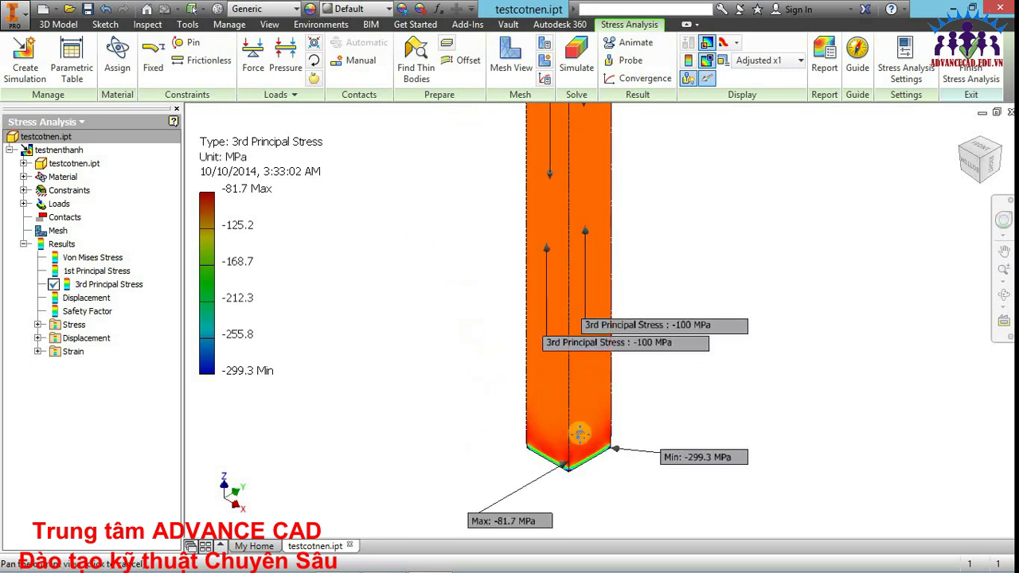
middle_click_drag(580, 425, 563, 403)
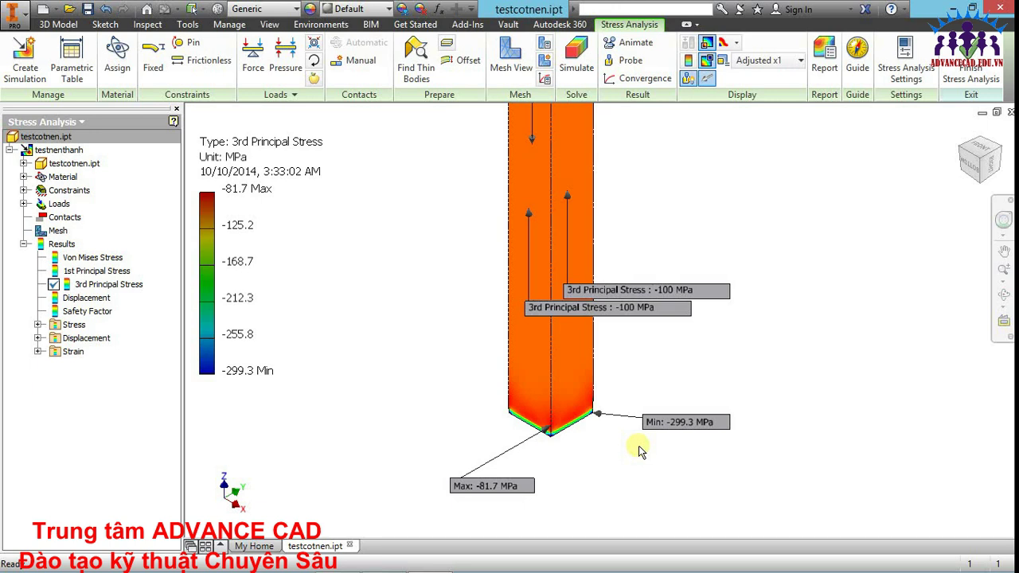
scroll(712, 391, "down", 5)
middle_click_drag(712, 391, 602, 388)
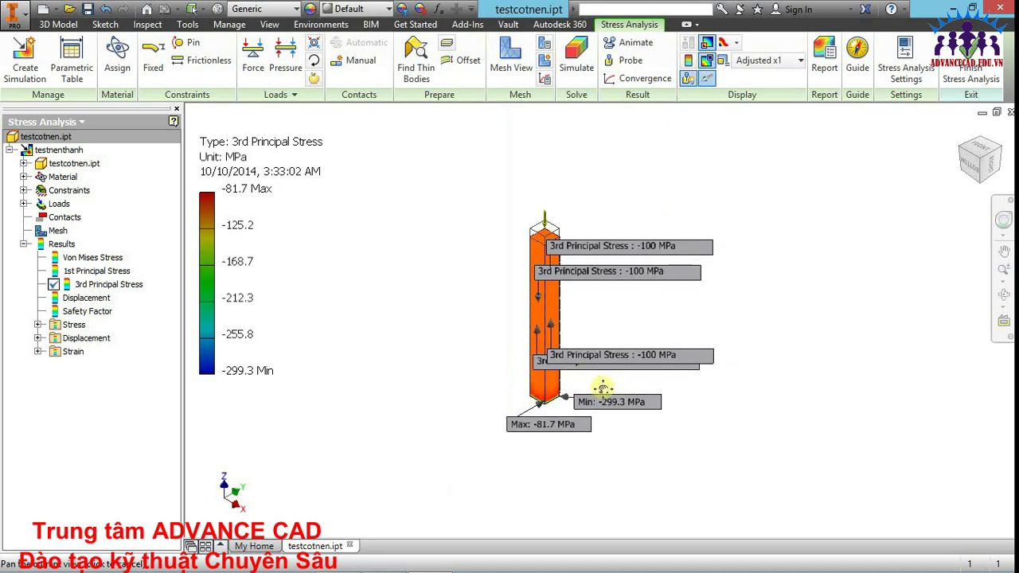
scroll(603, 387, "up", 3)
middle_click_drag(557, 423, 562, 437)
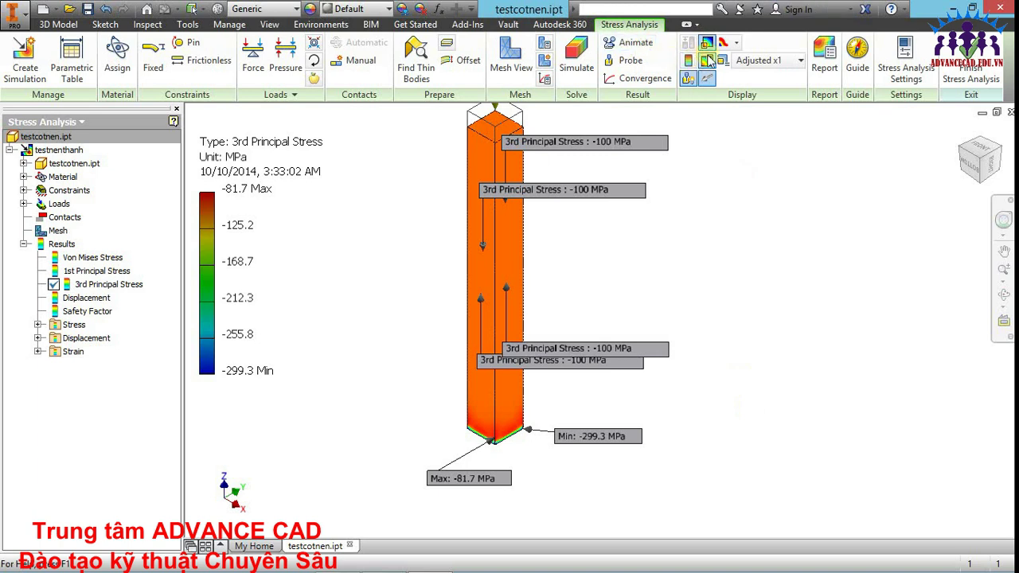
left_click(651, 82)
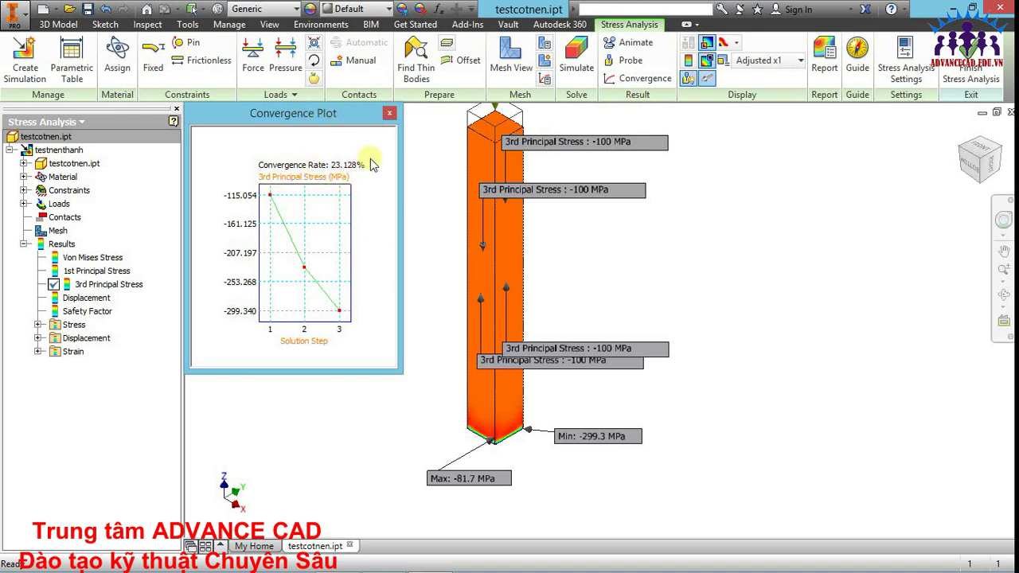
left_click(390, 115)
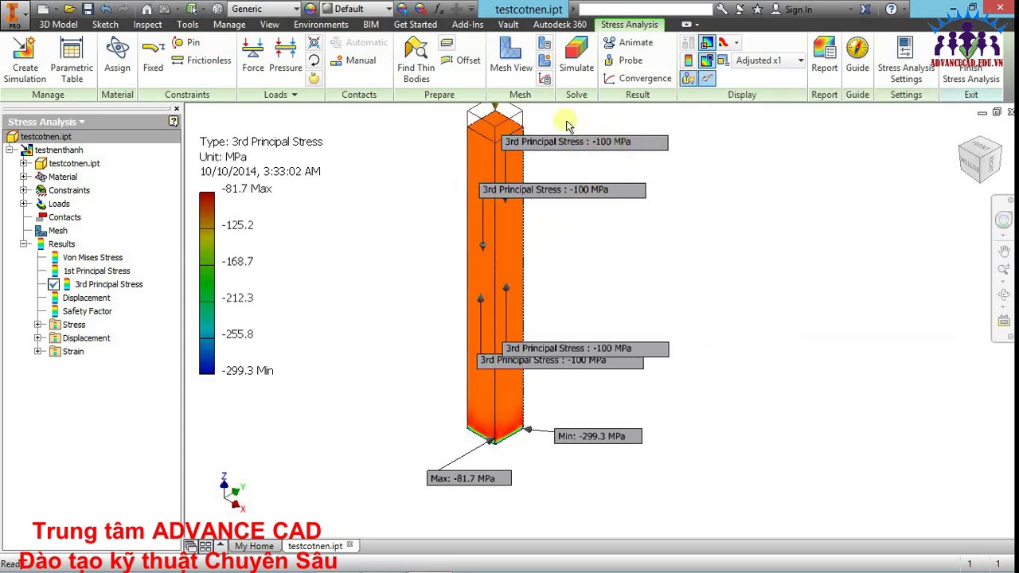
middle_click_drag(562, 115, 562, 168)
left_click(688, 79)
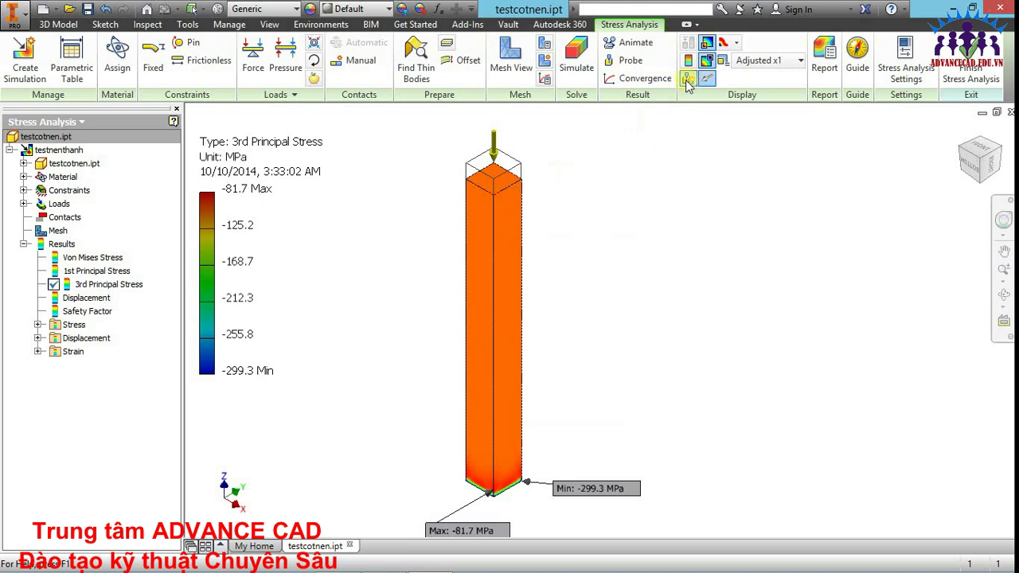
left_click(688, 80)
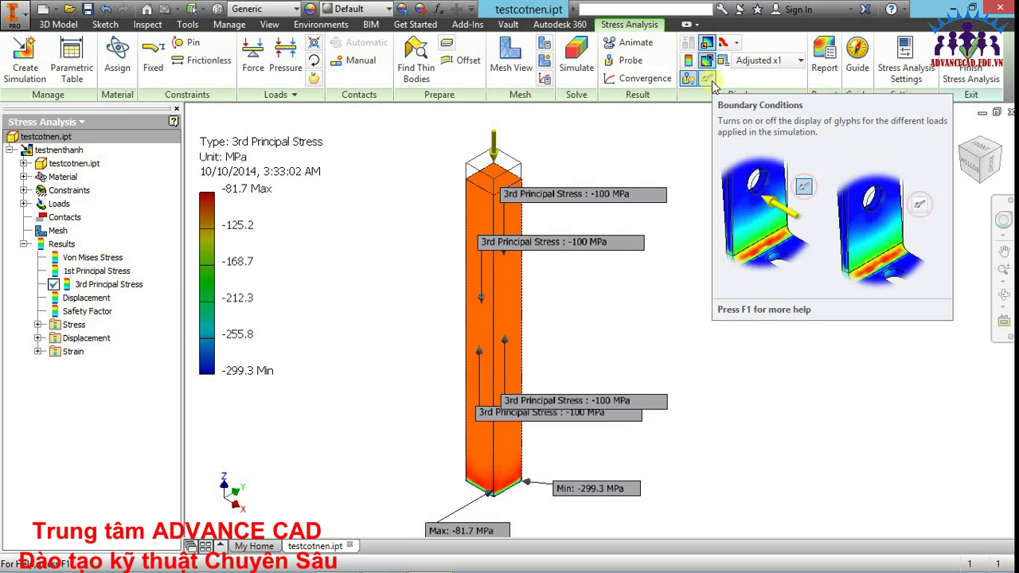
right_click(713, 86)
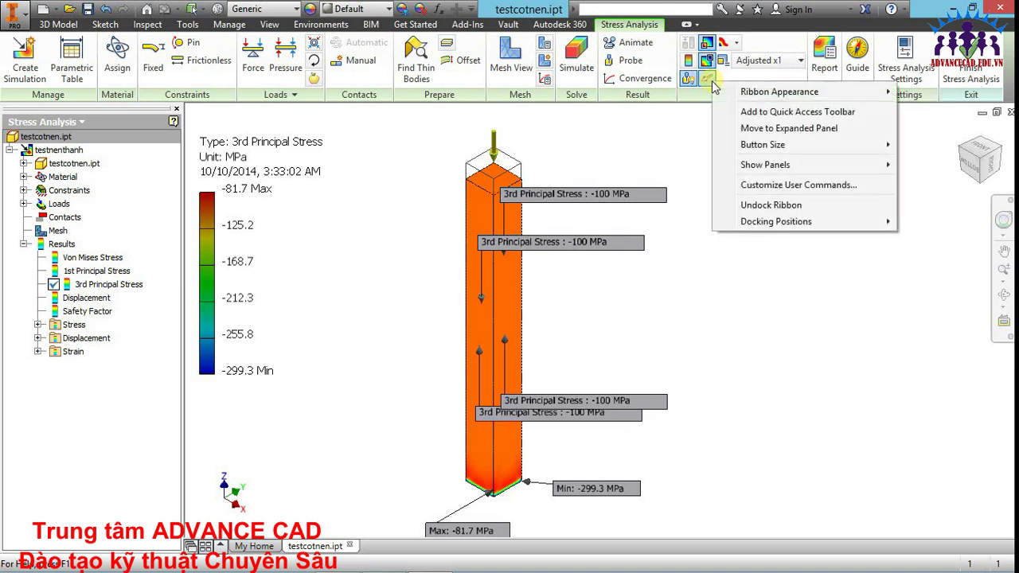
left_click(709, 83)
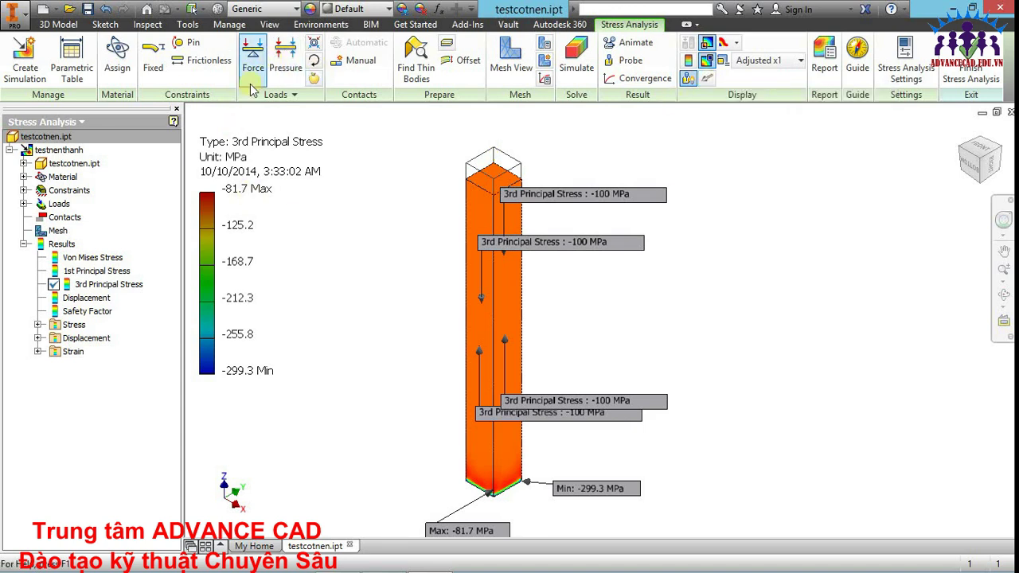
left_click(709, 83)
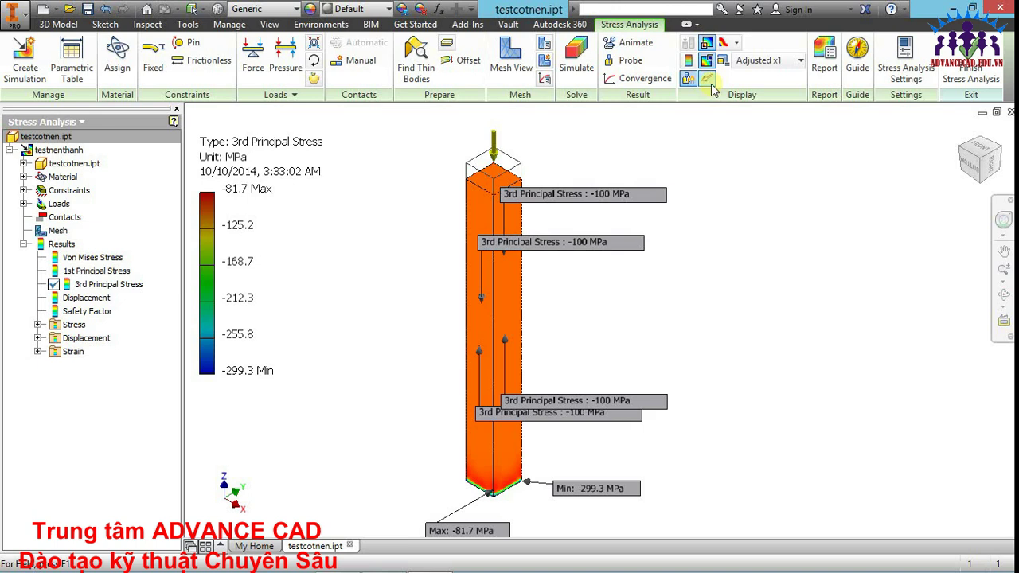
left_click(737, 43)
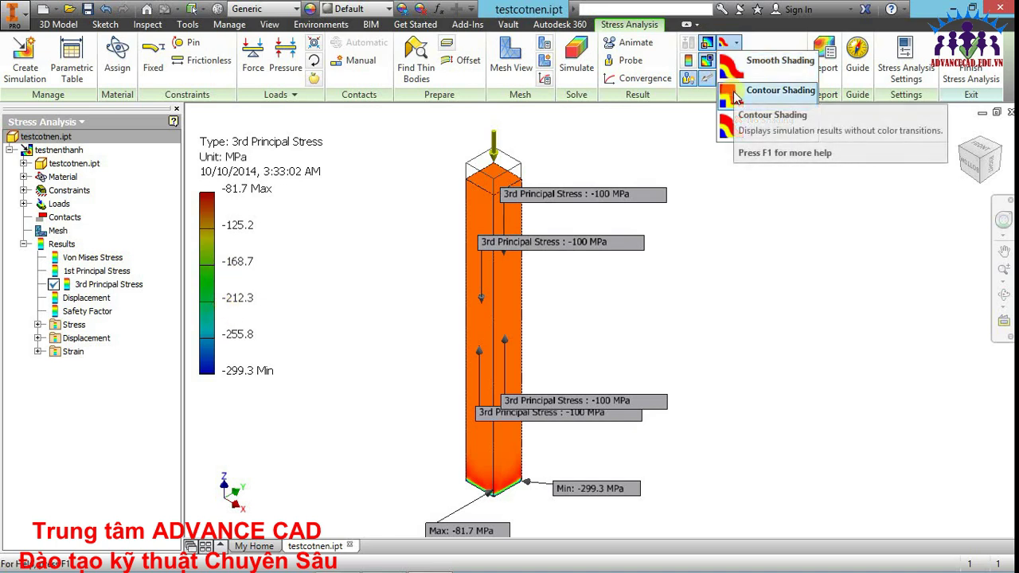
left_click(736, 96)
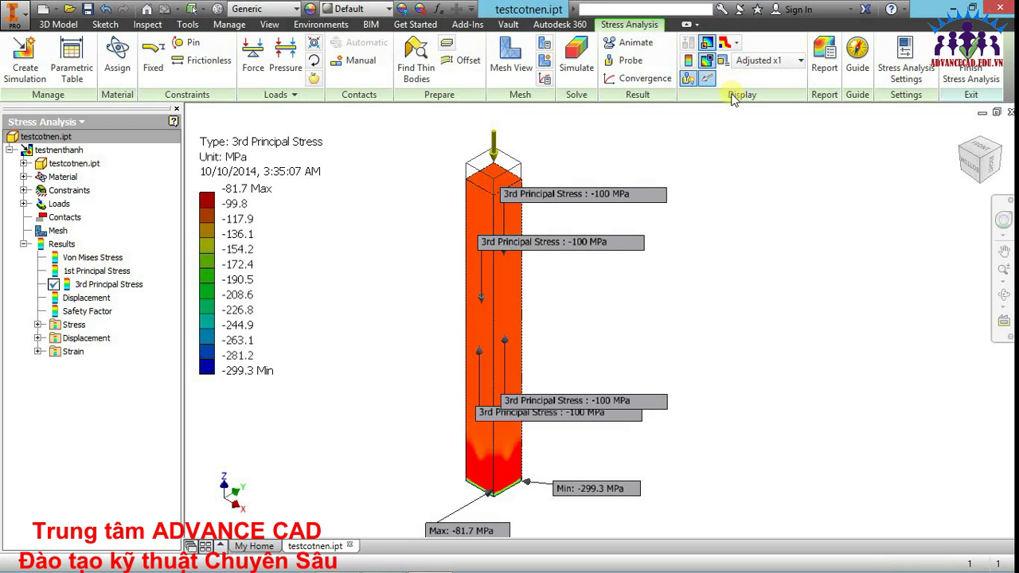
left_click(748, 67)
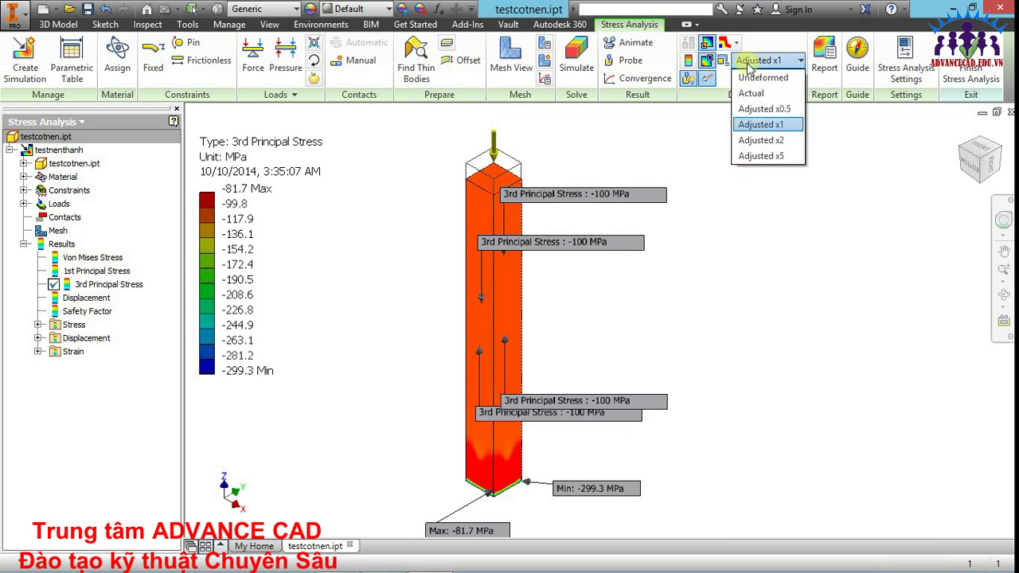
left_click(736, 42)
left_click(735, 42)
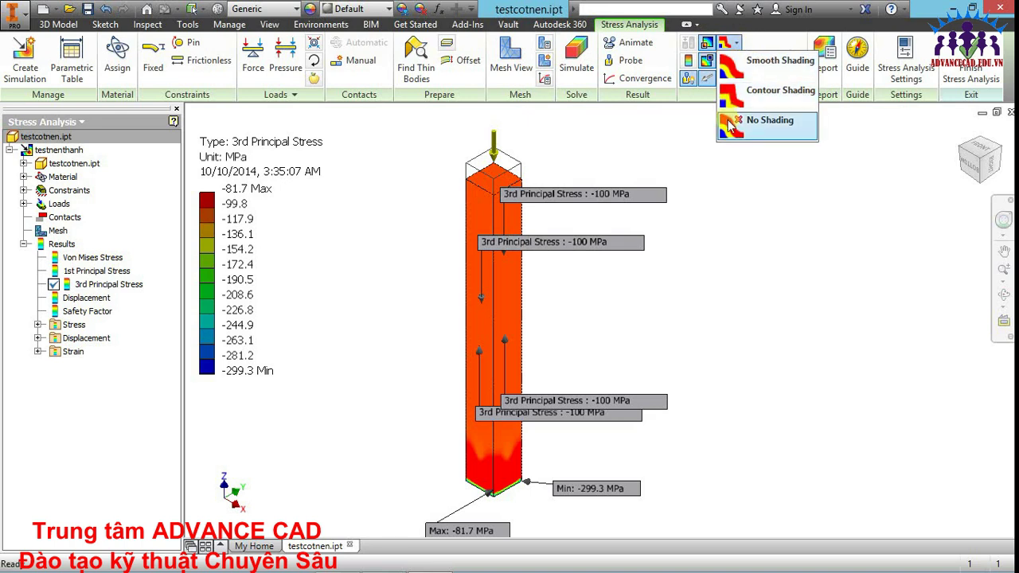
left_click(730, 126)
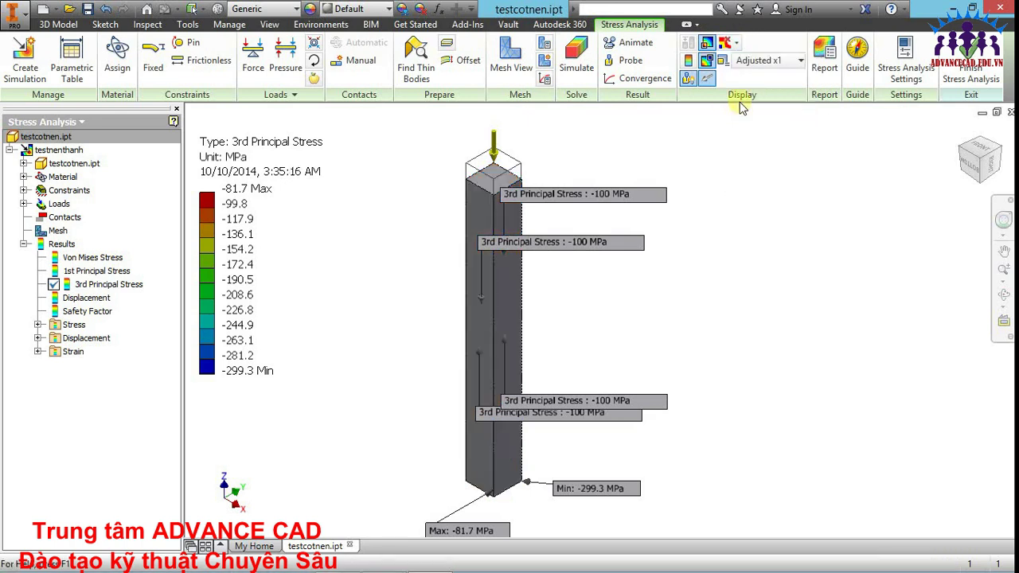
left_click(736, 42)
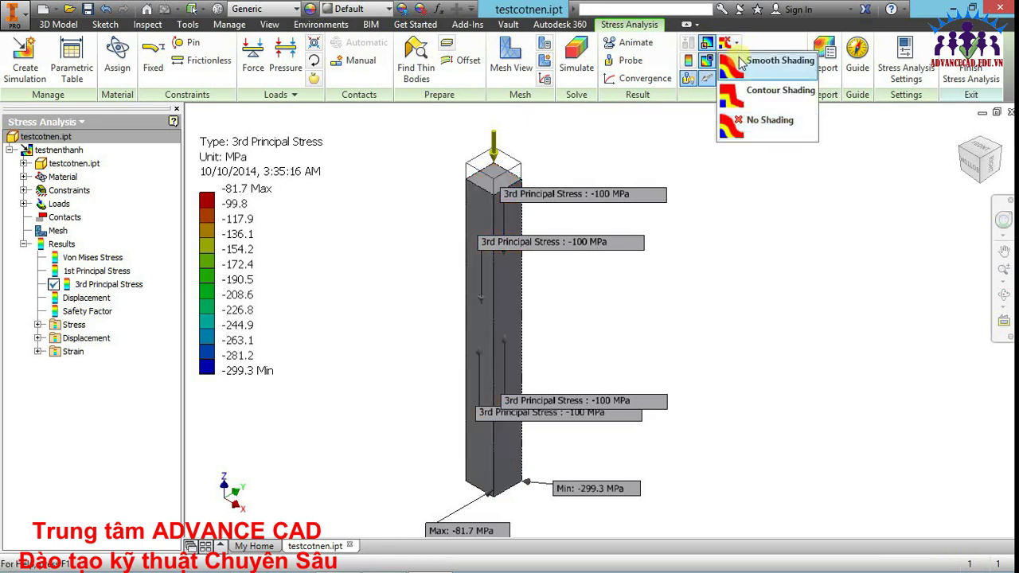
left_click(741, 62)
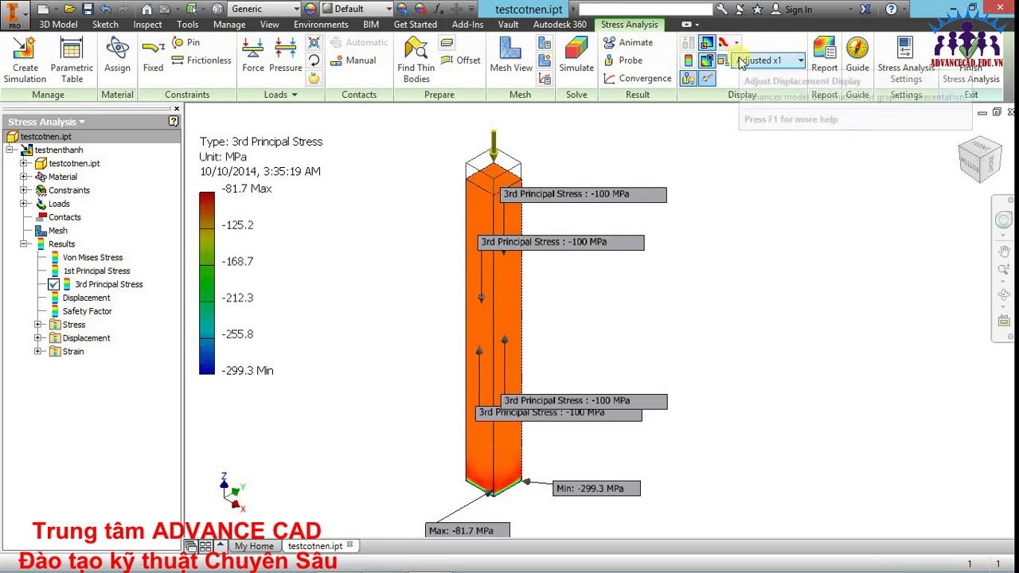
mouse_move(689, 61)
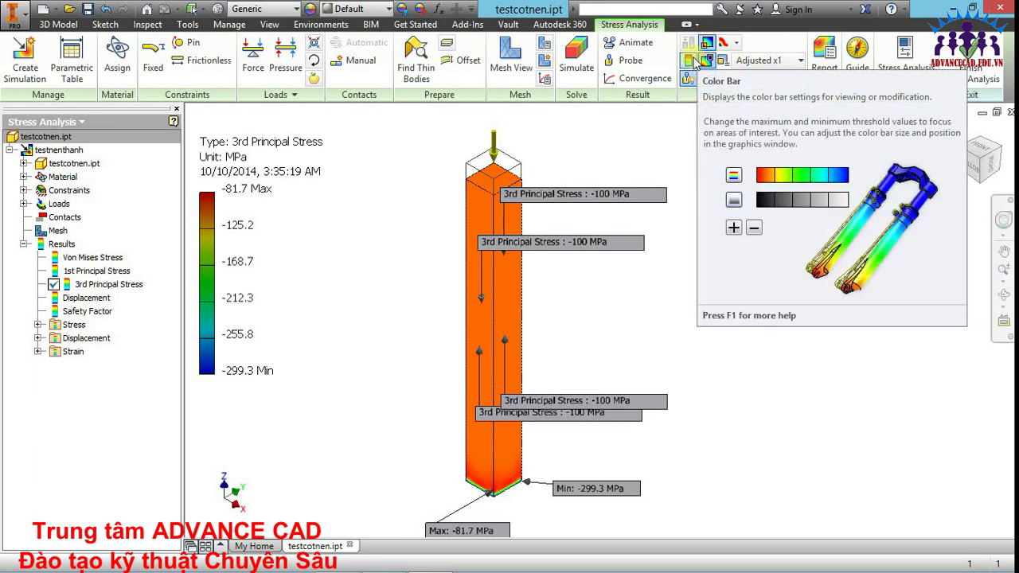
- In Color Bar settings, replace the automatic -81.7 maximum with a manual -40 MPa and apply it
left_click(689, 61)
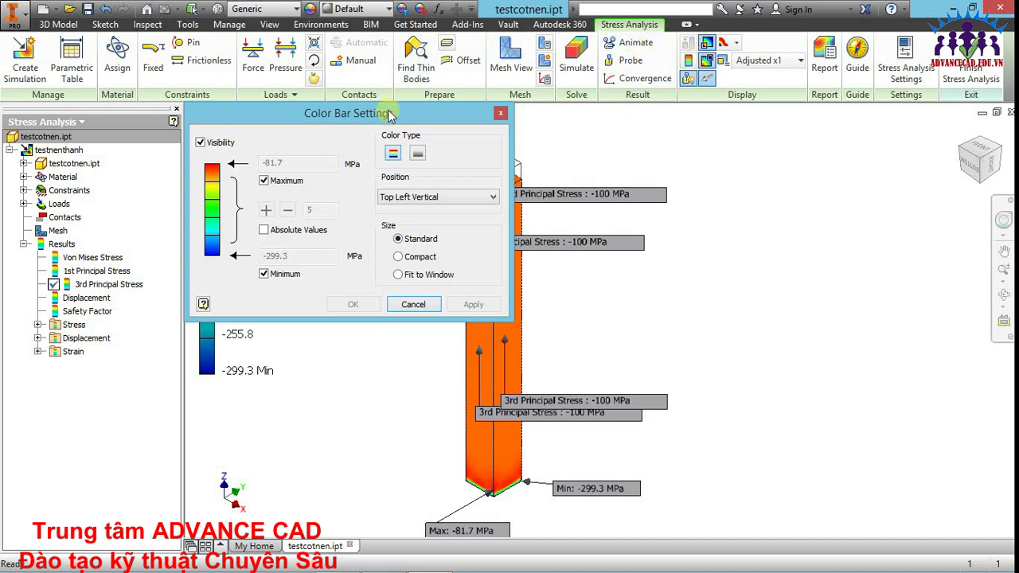
mouse_move(374, 114)
left_mouse_down()
mouse_move(842, 151)
mouse_move(815, 129)
left_mouse_up()
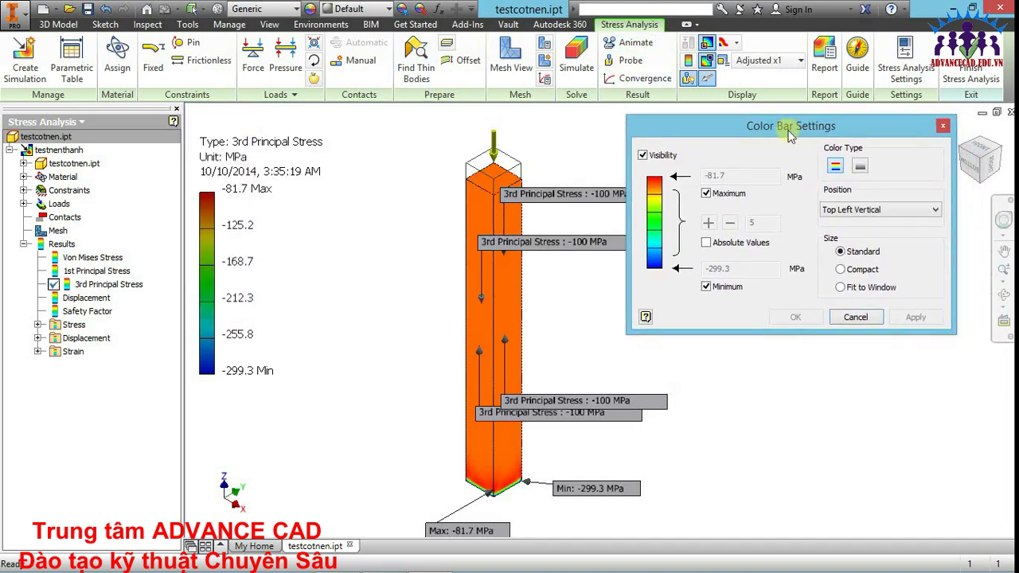
left_click(642, 156)
left_click(643, 156)
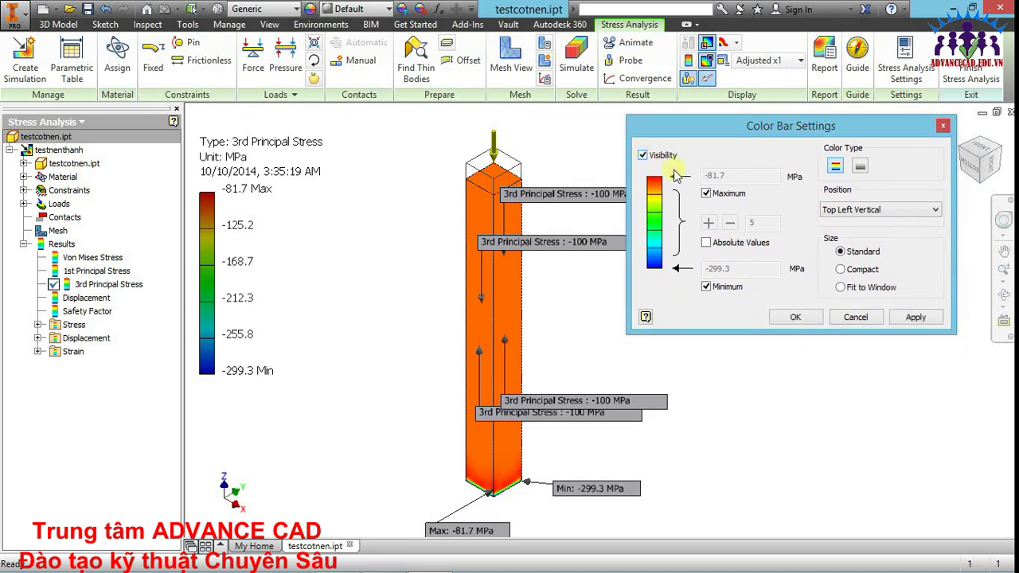
left_click(707, 193)
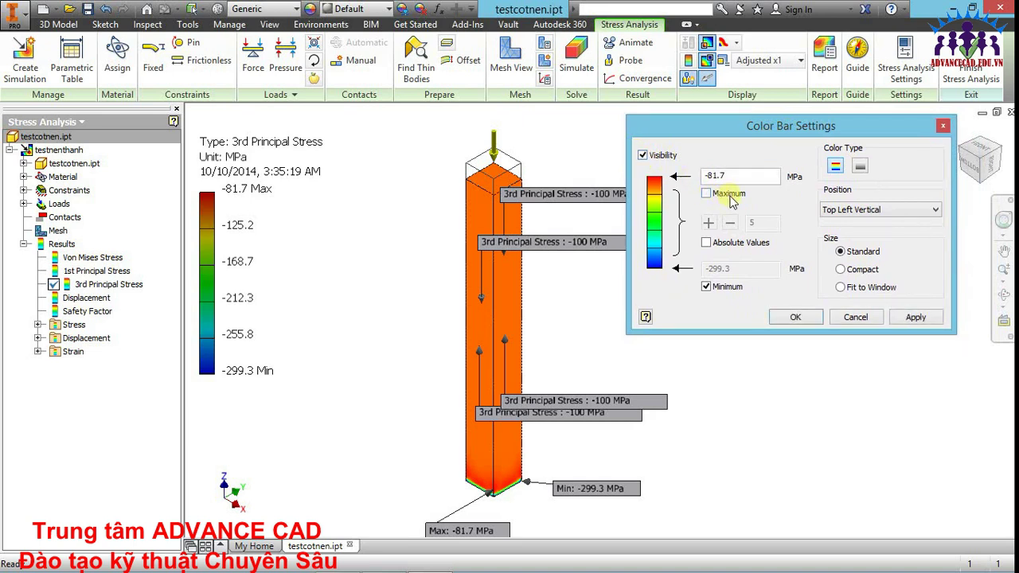
left_click(745, 177)
left_click_drag(732, 176, 708, 185)
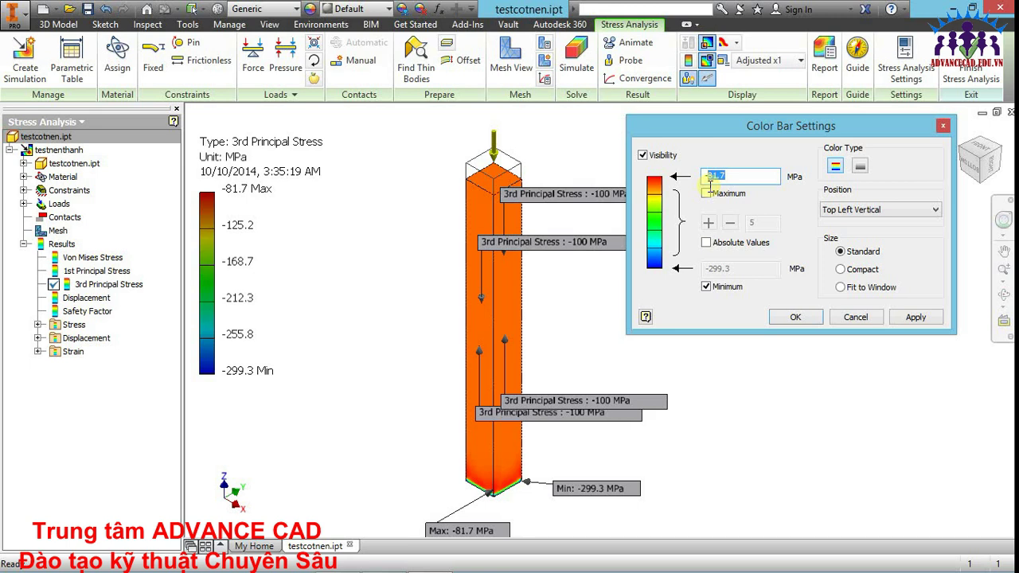
type("-40")
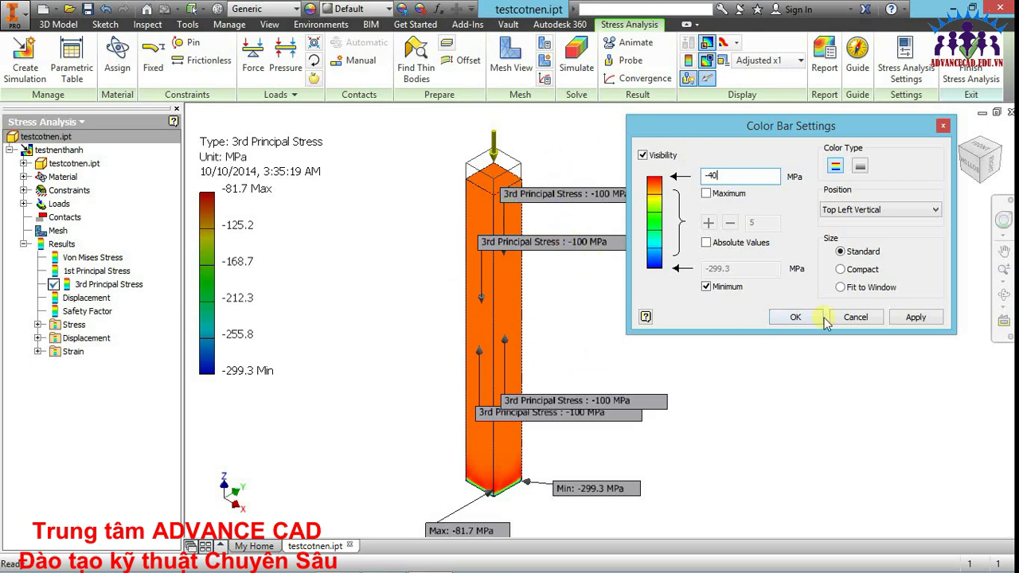
left_click(914, 318)
left_click(913, 318)
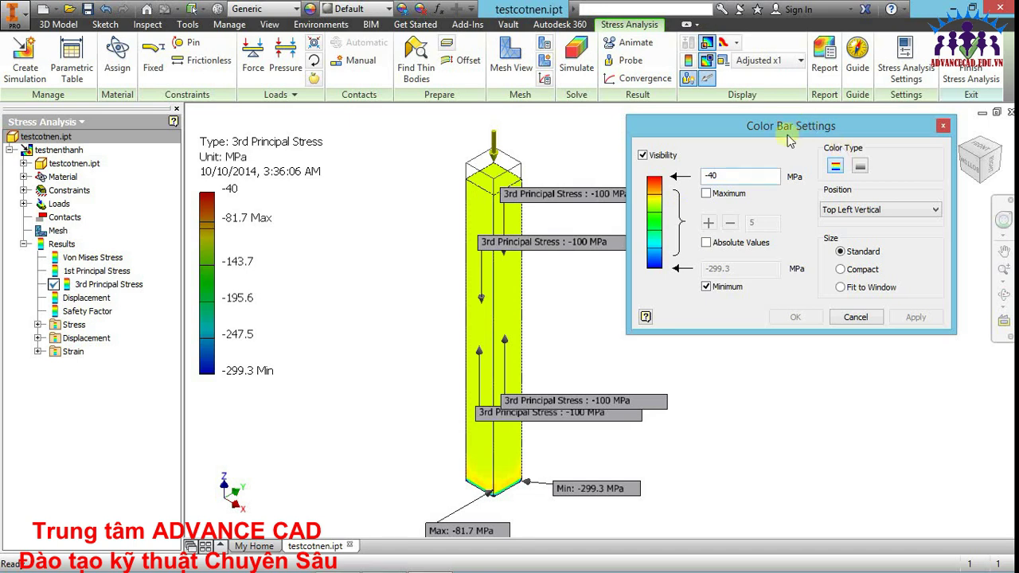
- Try a 0 MPa colour bar maximum, then enter -81.7 MPa instead
double_click(737, 176)
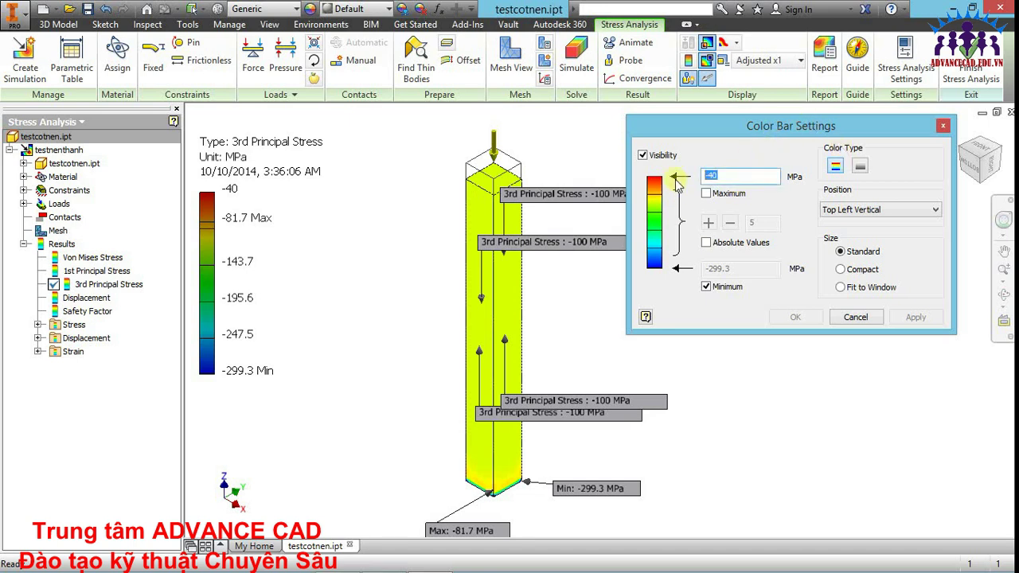
type("0")
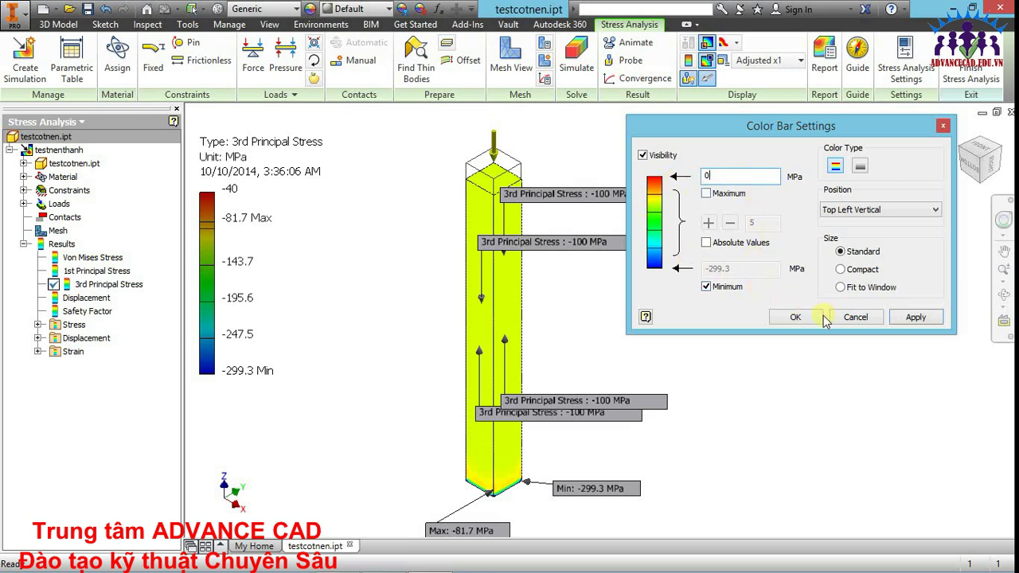
left_click(938, 317)
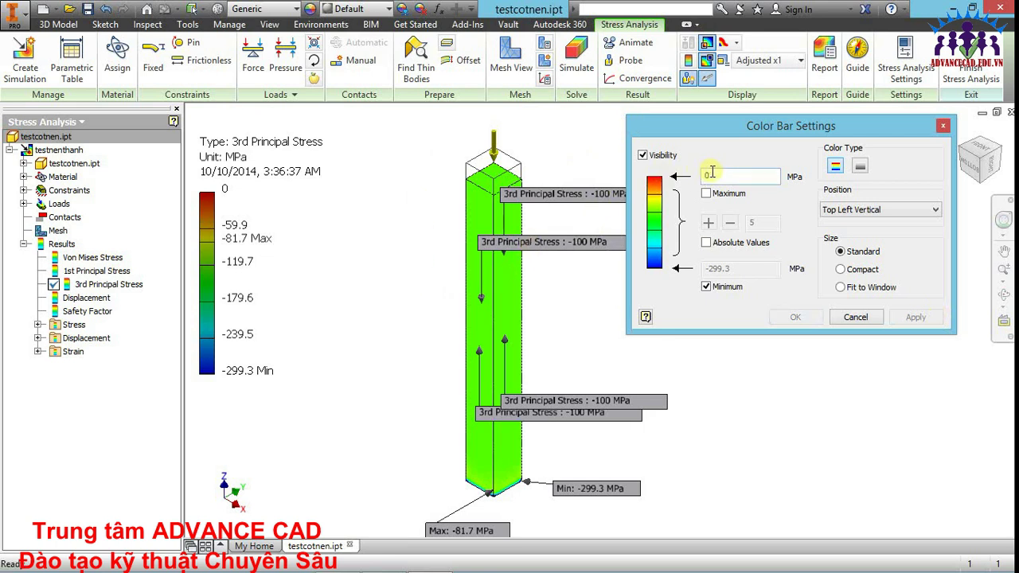
double_click(711, 173)
type("81")
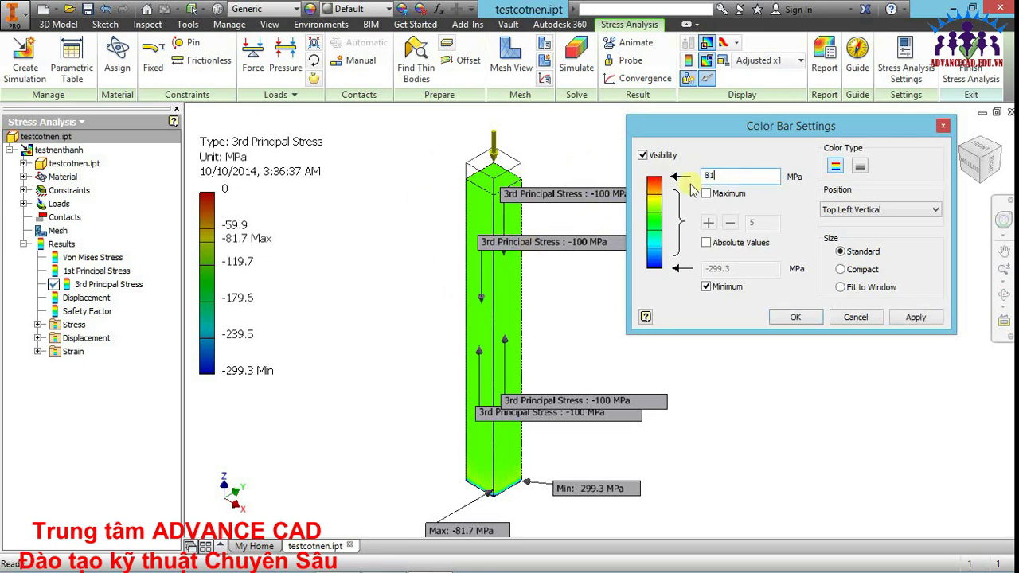
type(".7")
key("Home")
type("-")
- Try Bottom and Top legend positions, apply Top Left Vertical, then close the colour bar settings
left_click(875, 210)
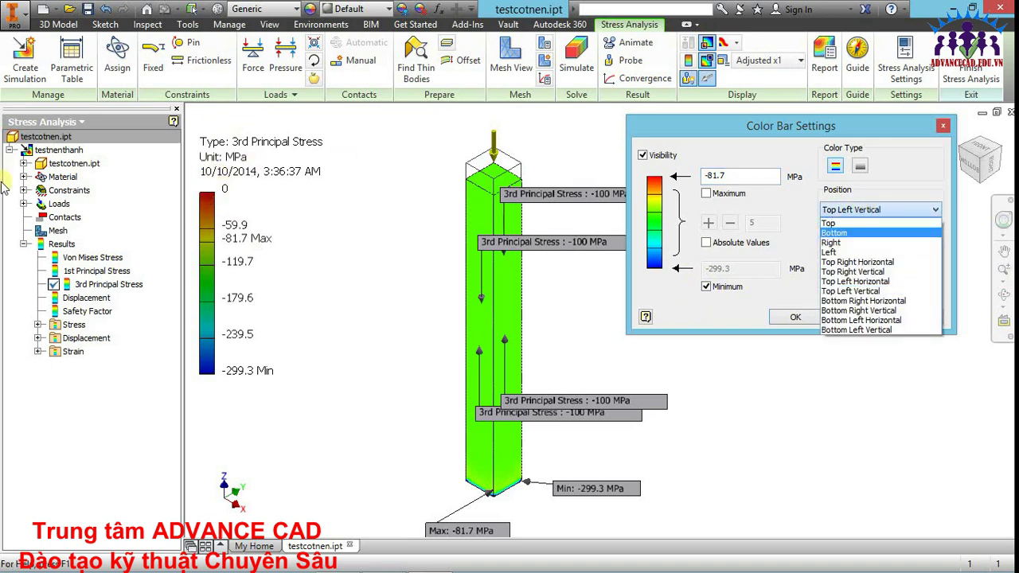
left_click(846, 237)
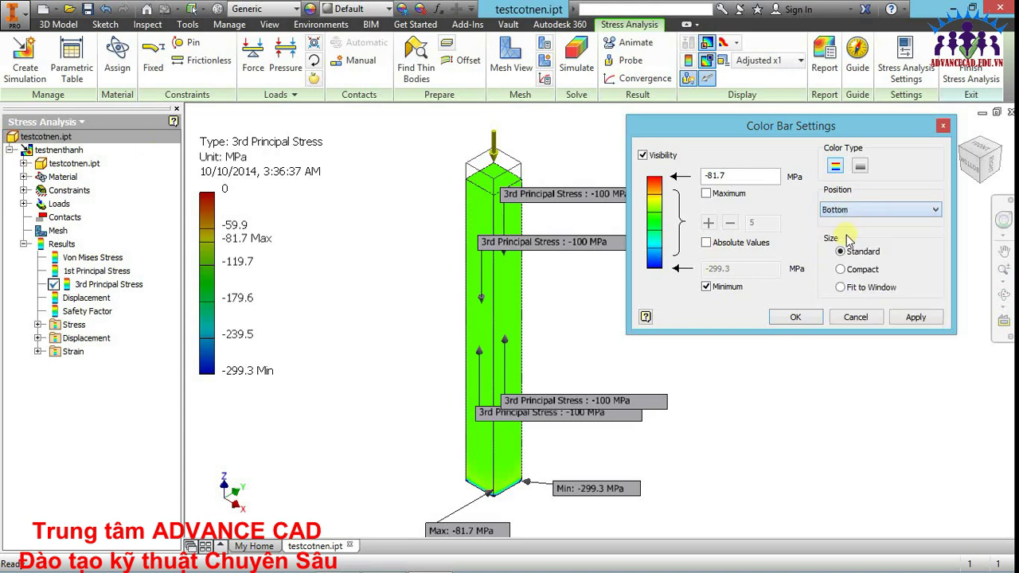
left_click(916, 317)
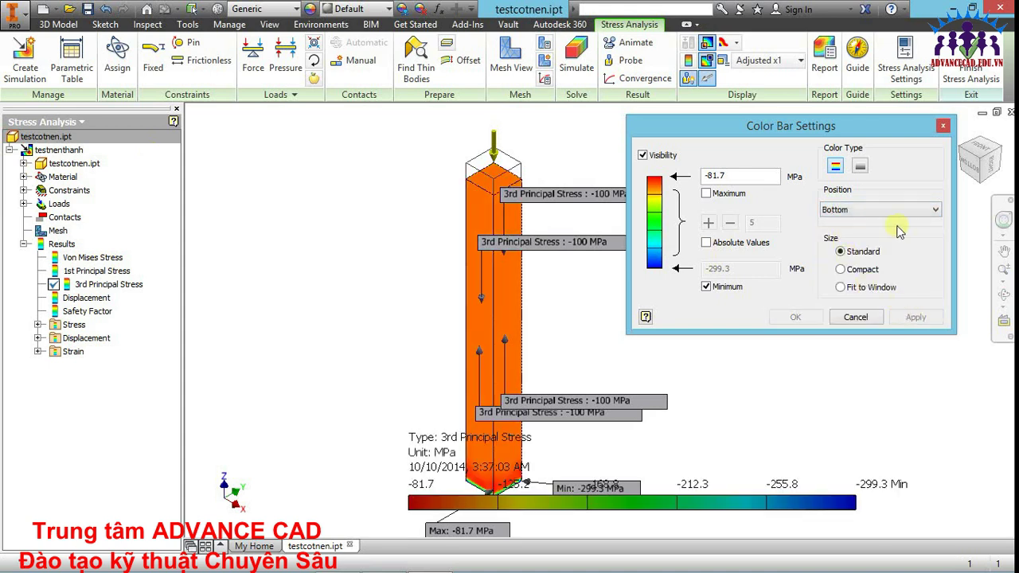
left_click(895, 211)
left_click(889, 224)
left_click(914, 316)
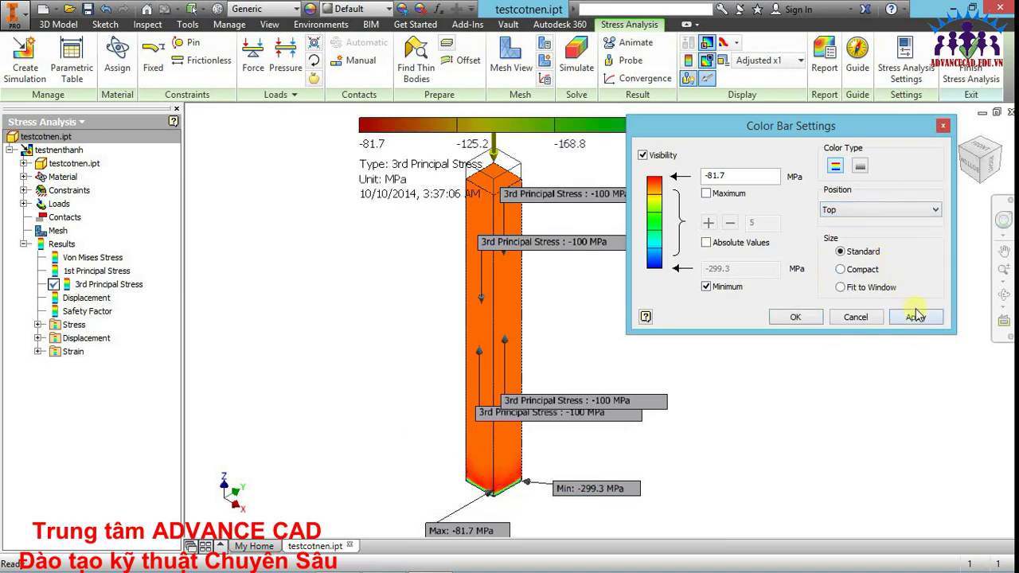
left_click(898, 220)
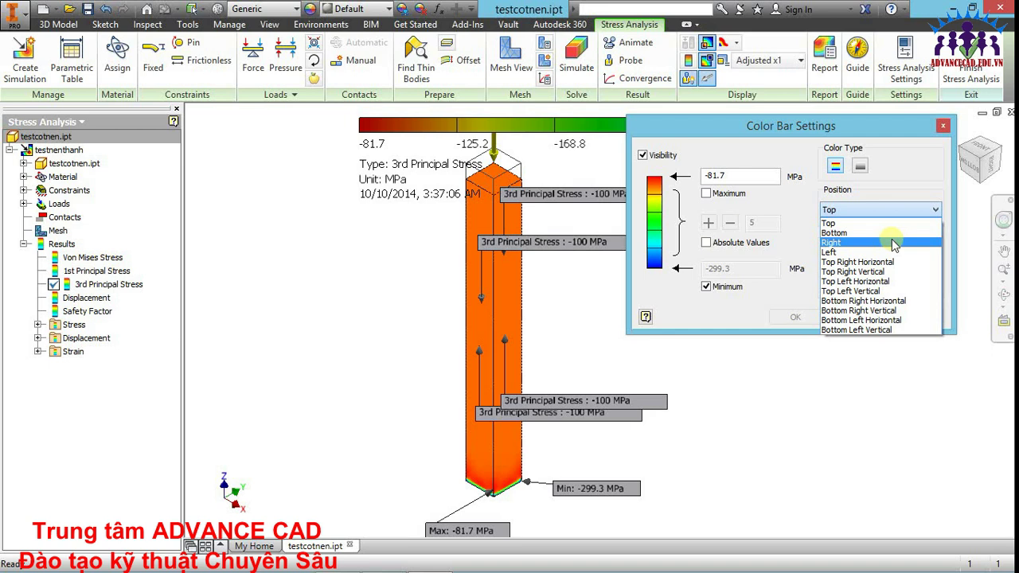
left_click(857, 292)
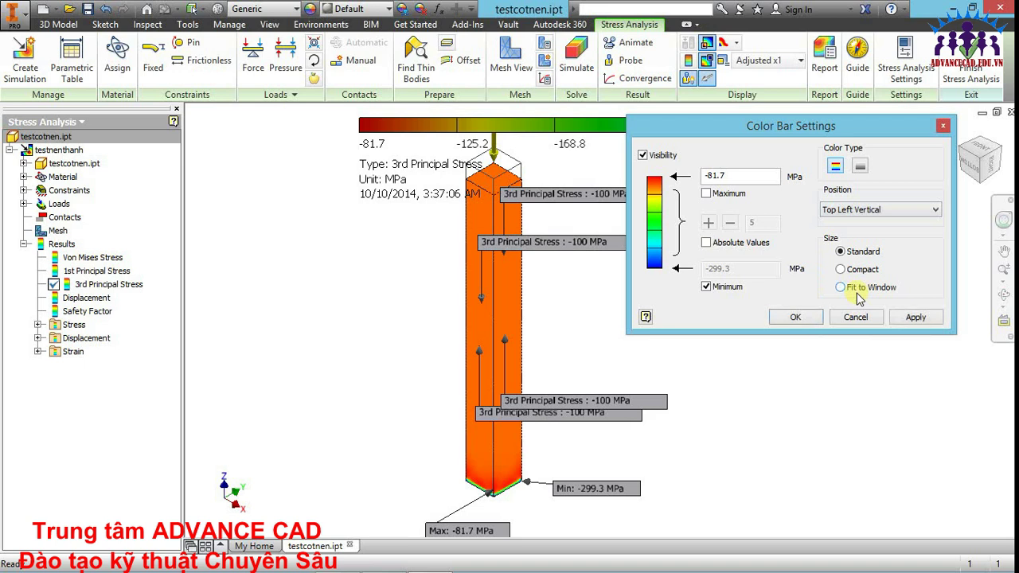
left_click(916, 317)
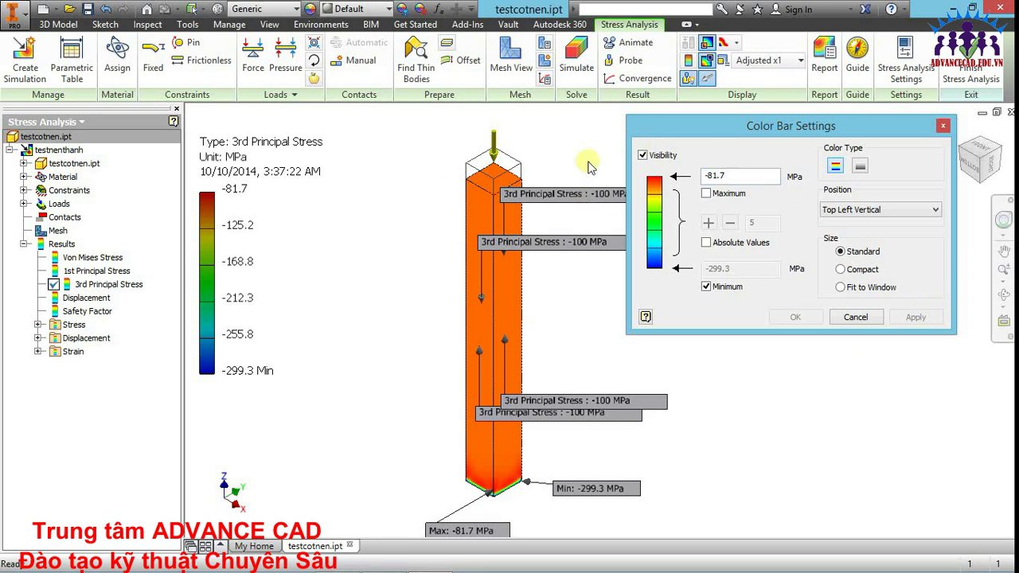
left_click(842, 318)
middle_click_drag(796, 294, 782, 294)
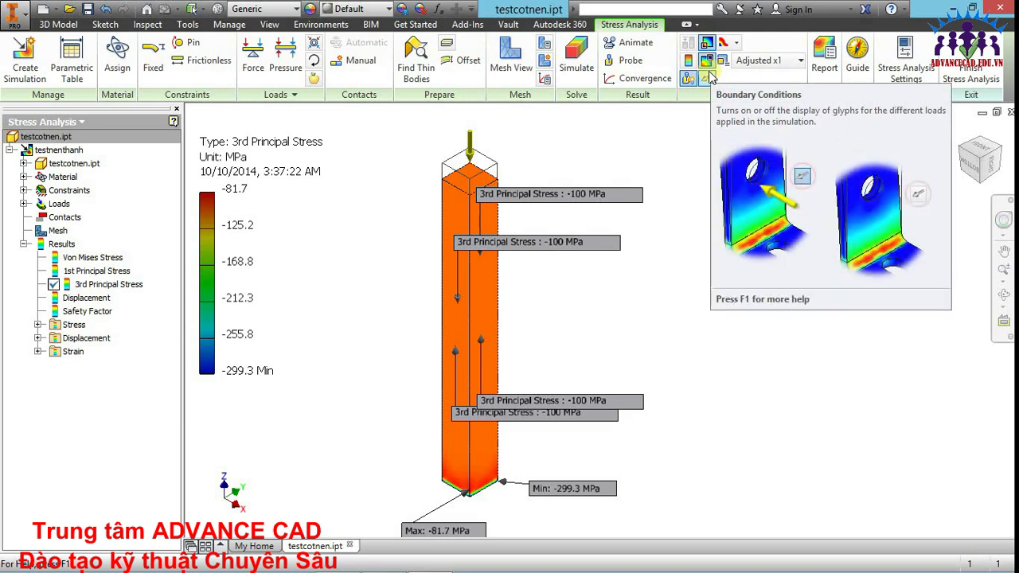
left_click(897, 79)
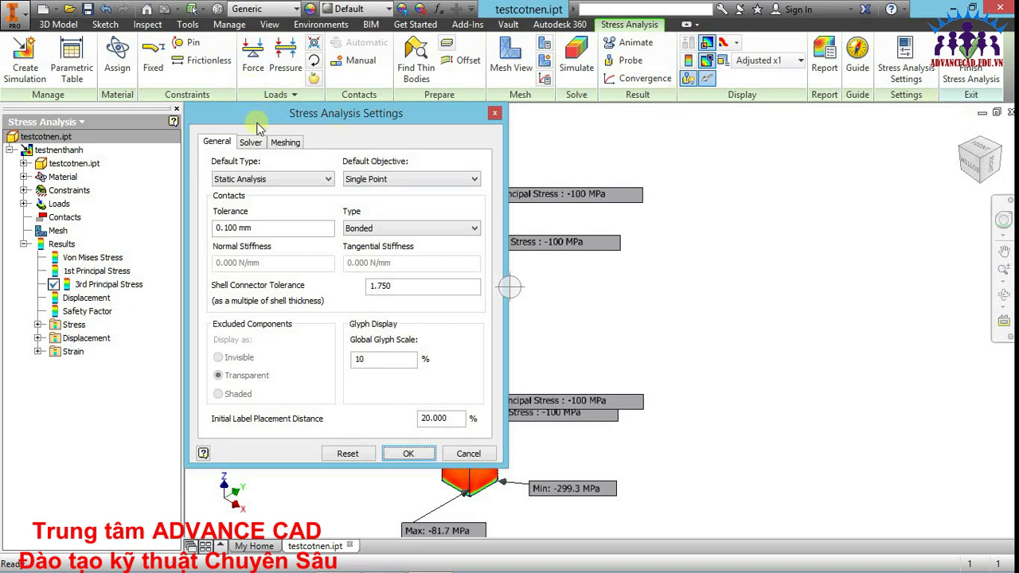
left_click(293, 144)
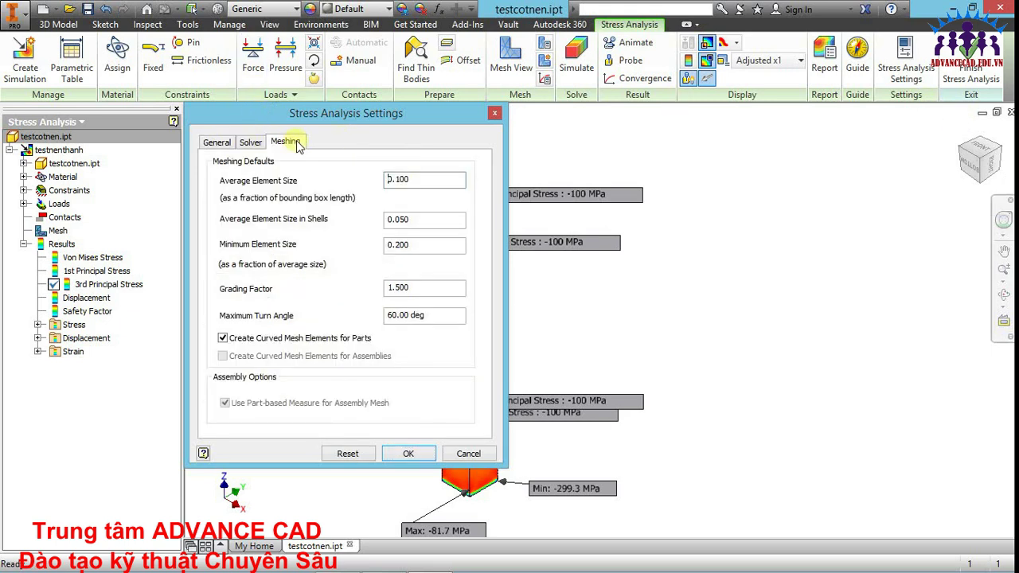
left_click(249, 145)
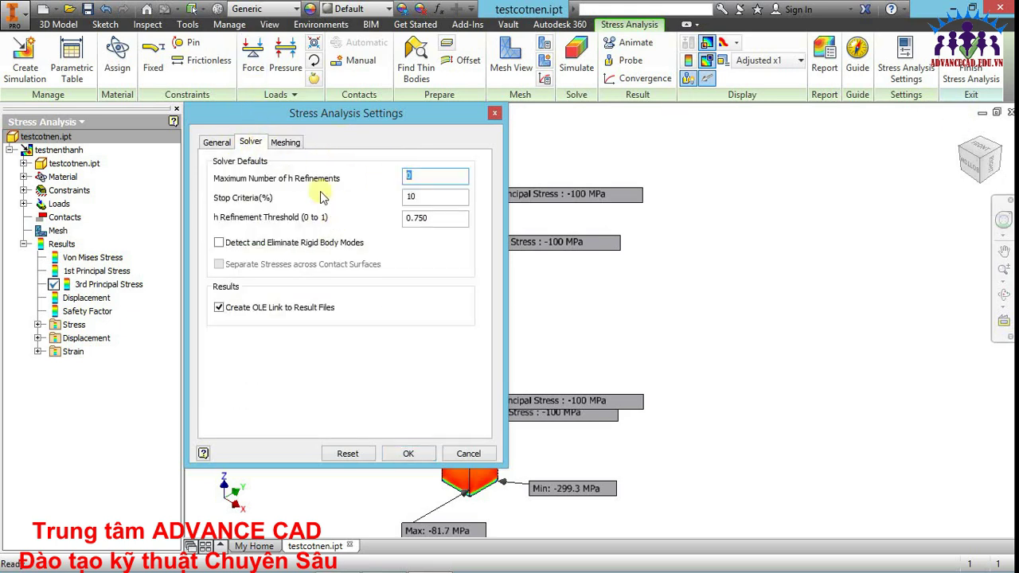
left_click(218, 144)
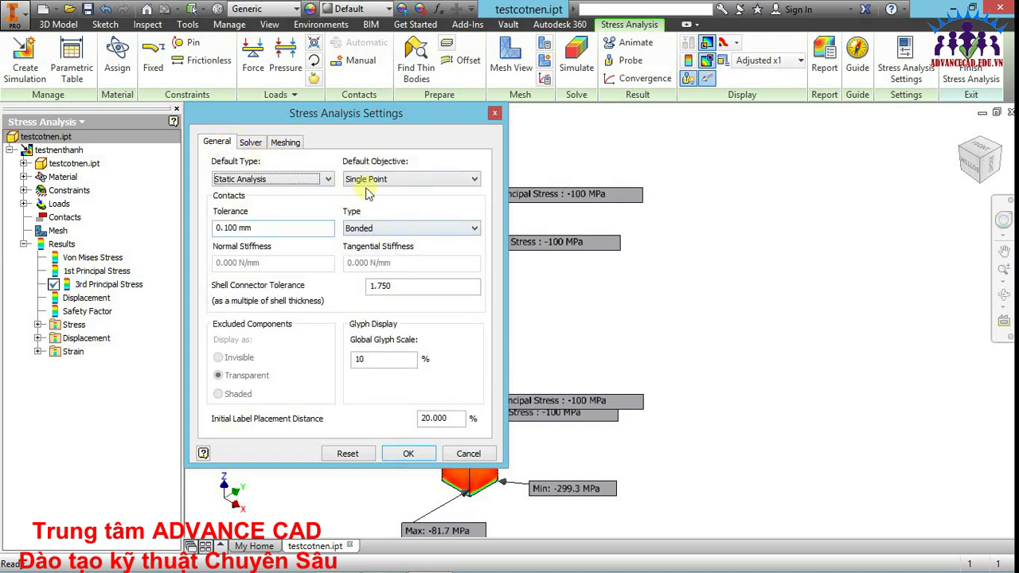
left_click(391, 180)
left_click(392, 191)
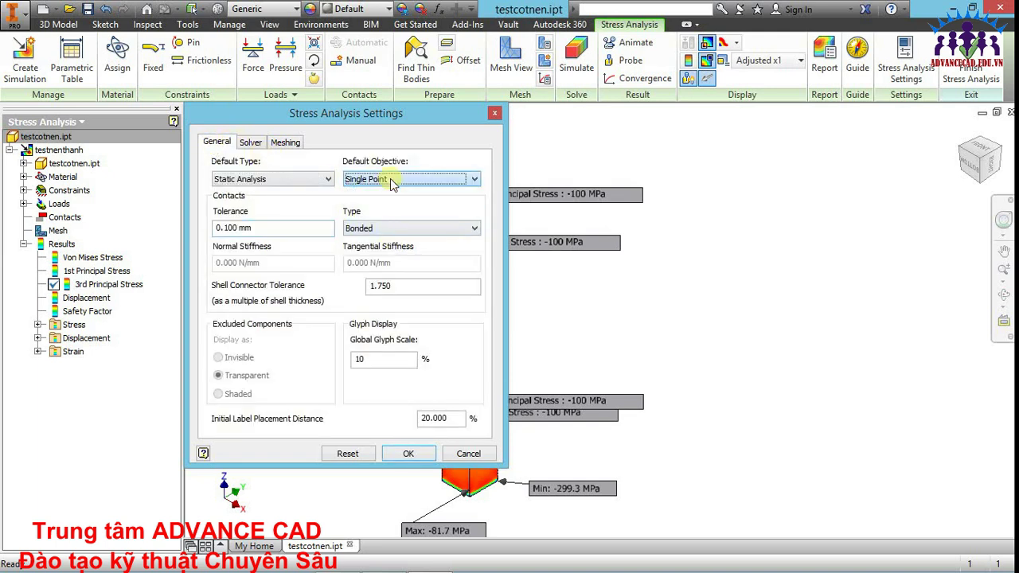
left_click(402, 229)
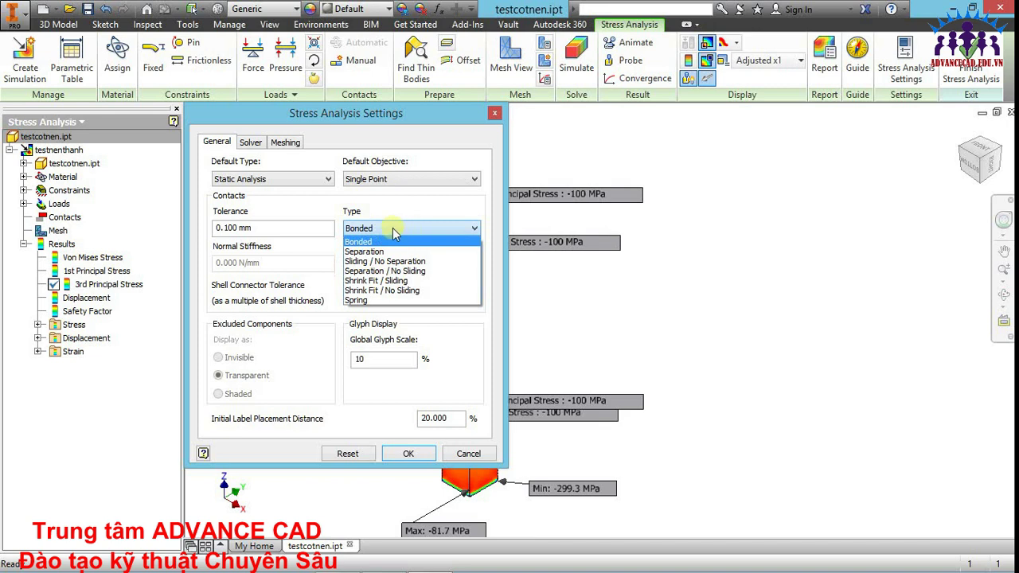
left_click(461, 461)
left_click(464, 456)
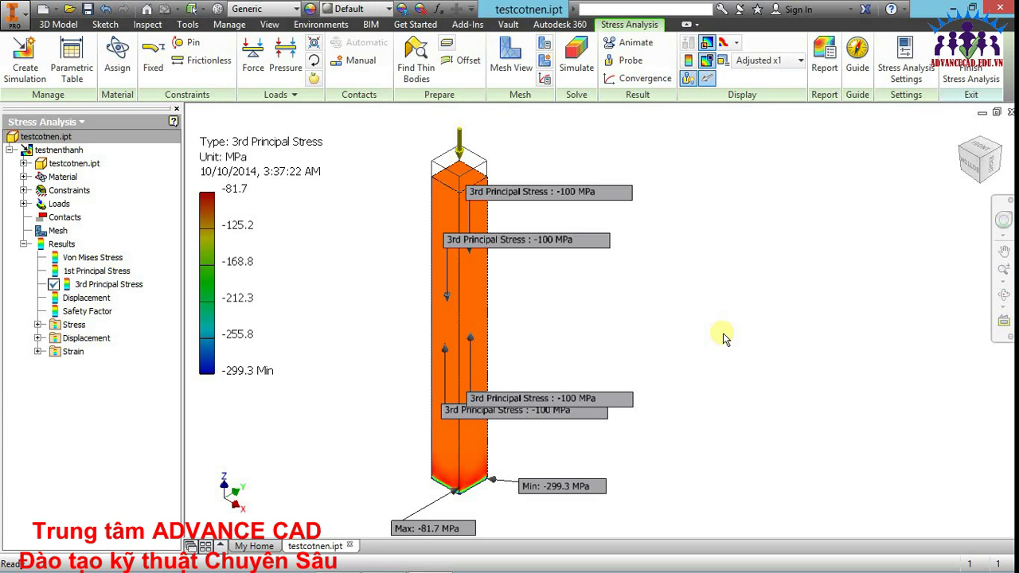
- Review the Custom report's author, 640 x 480 image size, file name and save-beside-part location
left_click(820, 65)
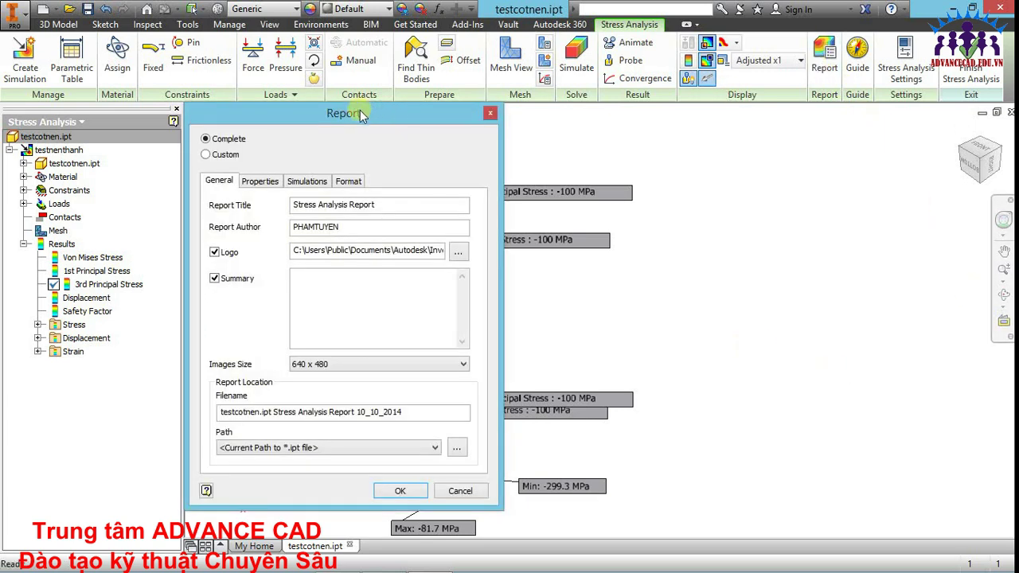
left_click_drag(359, 108, 467, 79)
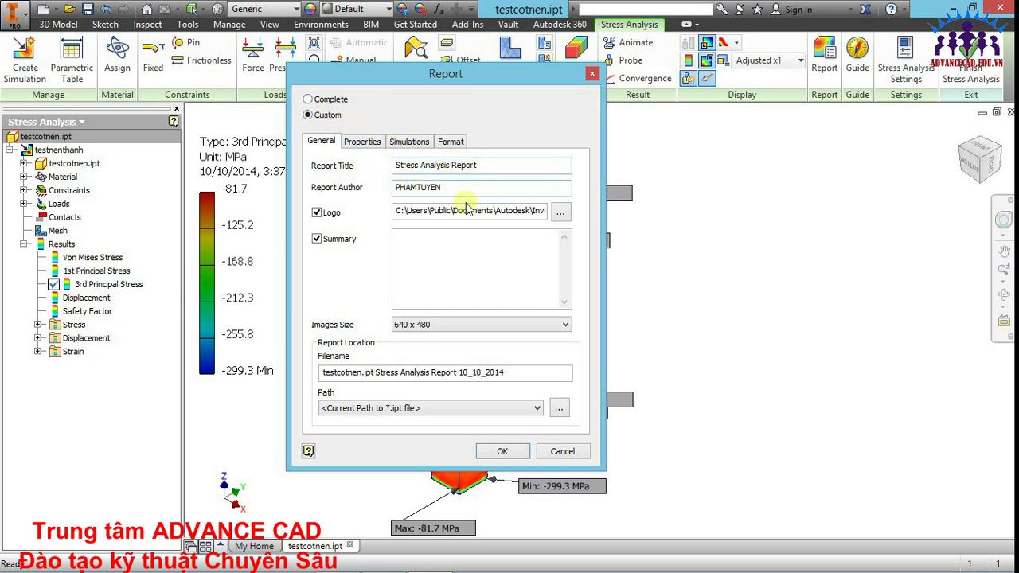
left_click_drag(460, 189, 402, 191)
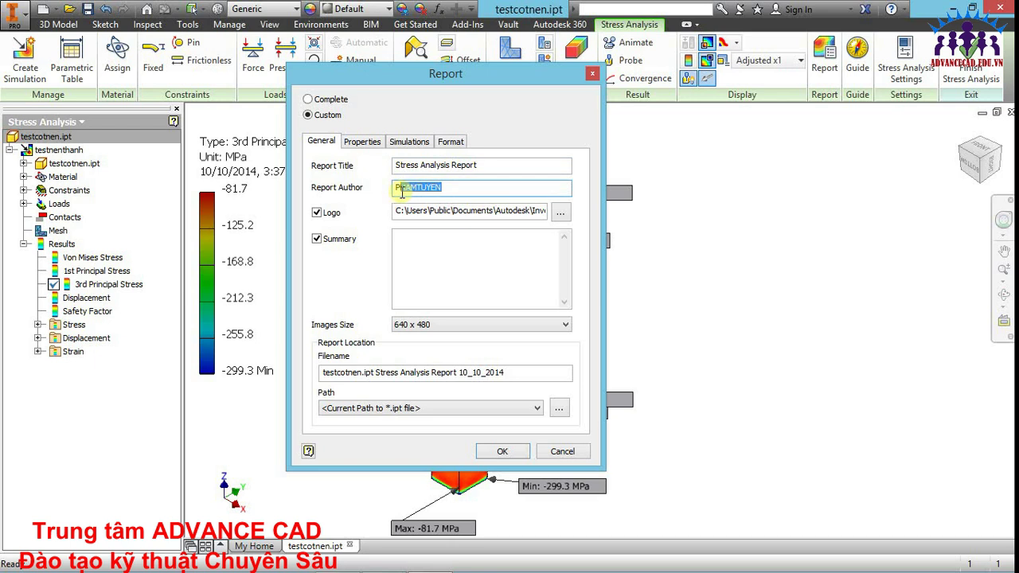
left_click(466, 188)
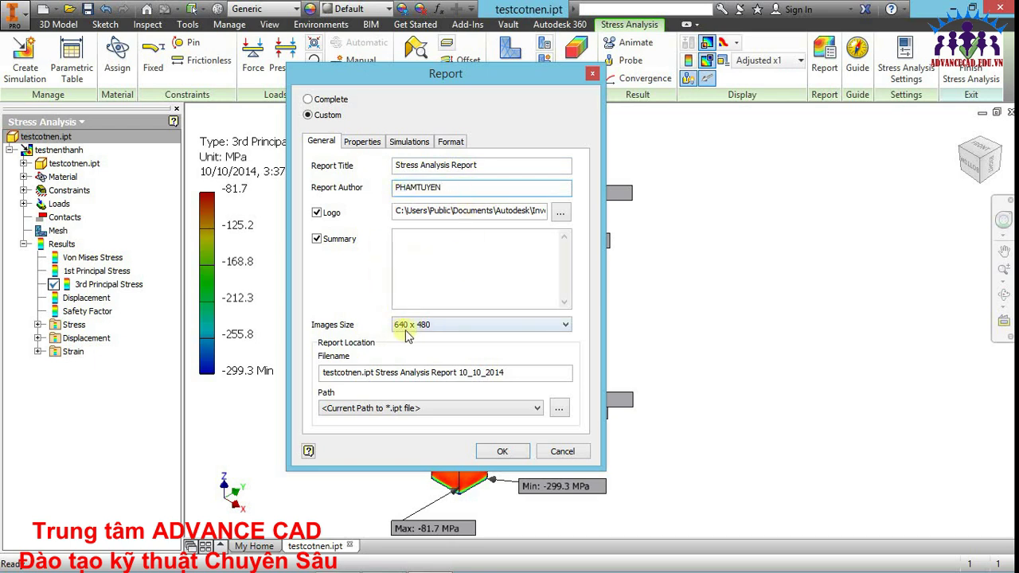
left_click(434, 327)
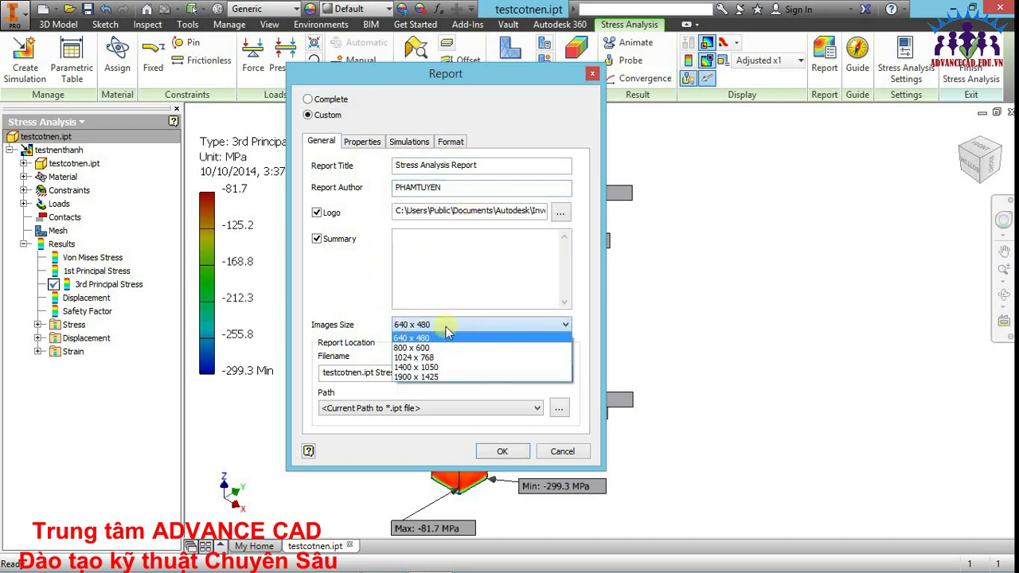
left_click(447, 330)
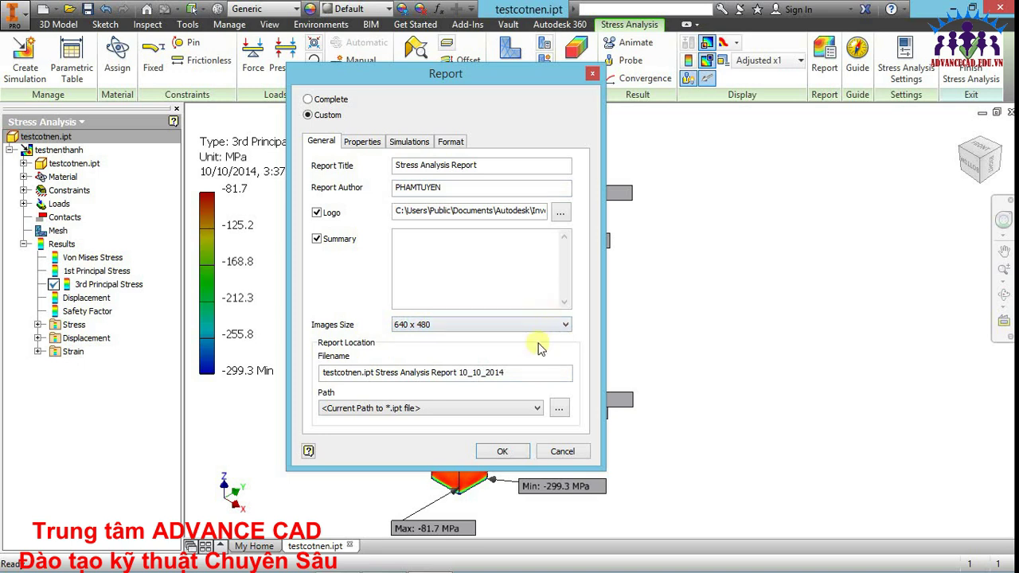
left_click_drag(537, 372, 310, 374)
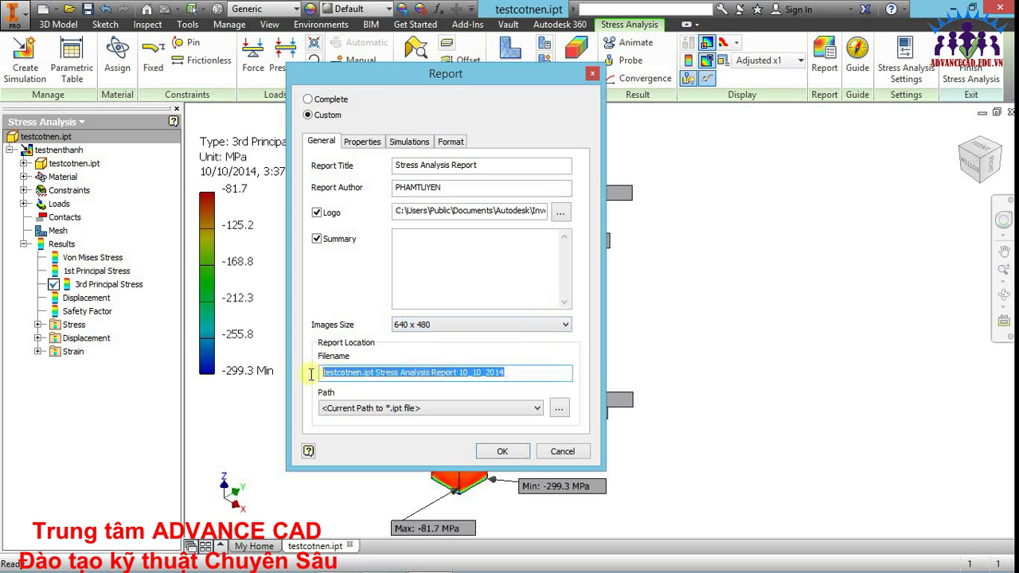
left_click(517, 409)
left_click(517, 410)
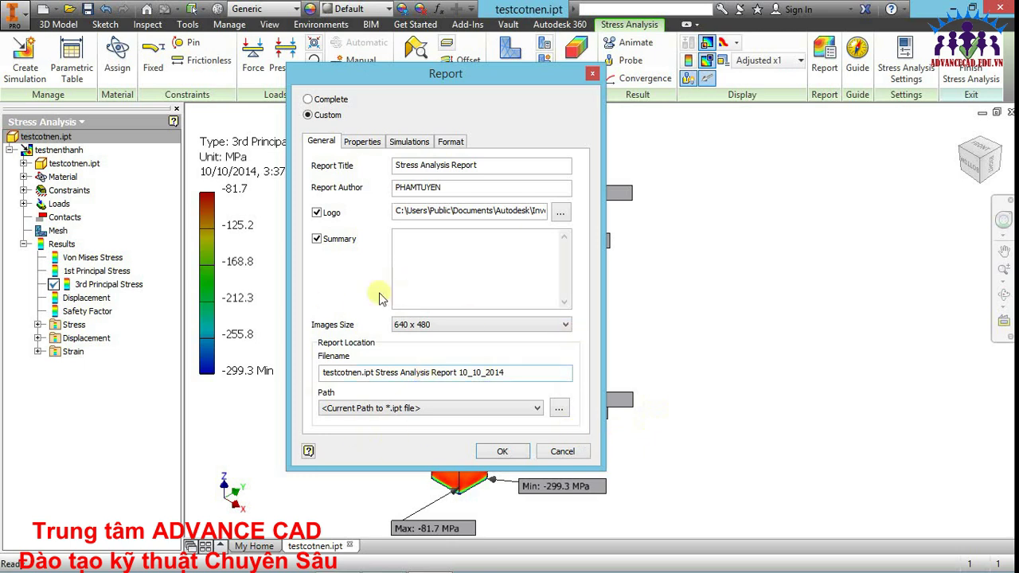
left_click(355, 144)
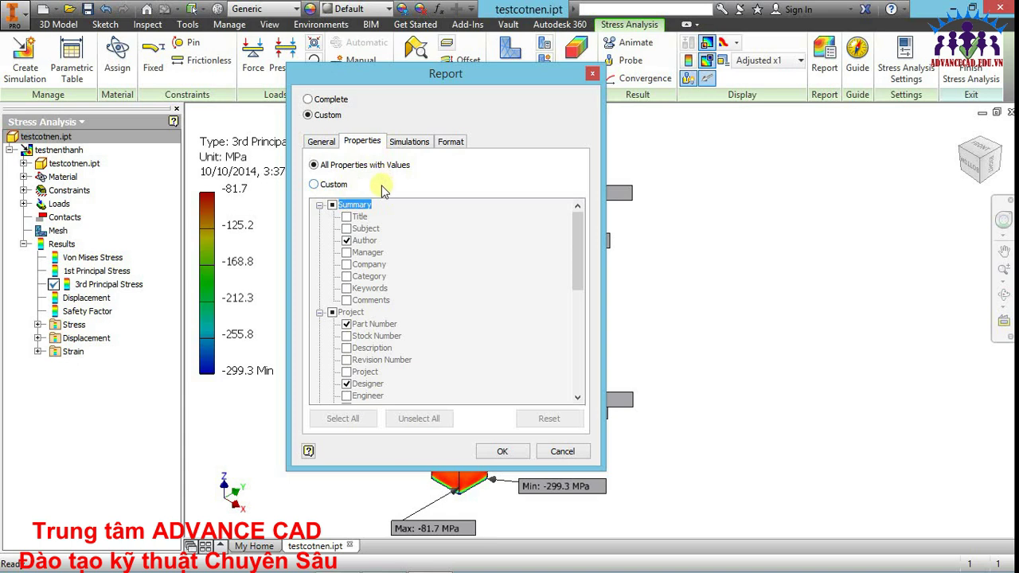
- Switch report properties to Custom and scroll through the property checklist
left_click(333, 185)
scroll(362, 255, "down", 1)
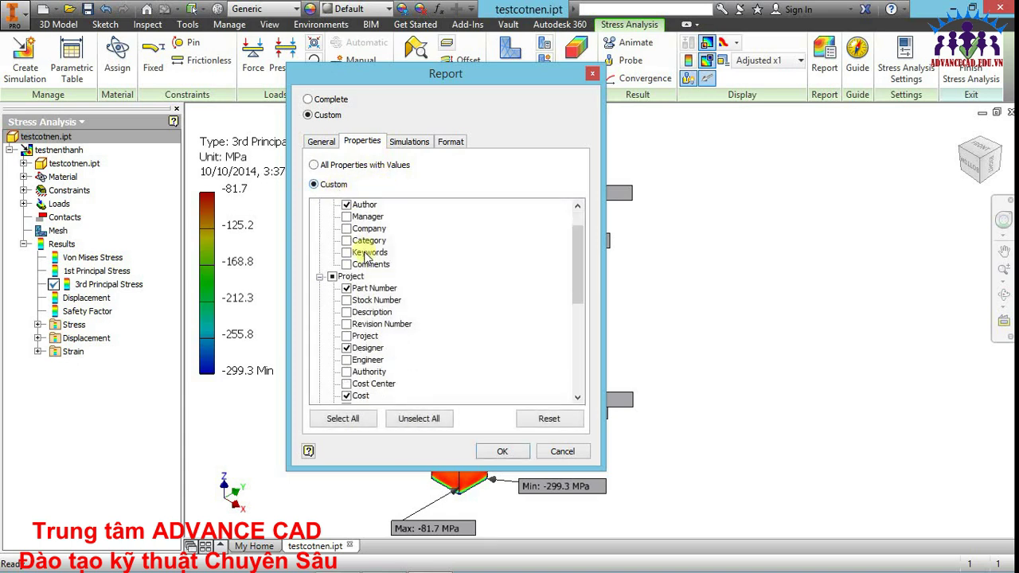
scroll(364, 255, "down", 3)
scroll(362, 257, "down", 1)
scroll(354, 259, "down", 3)
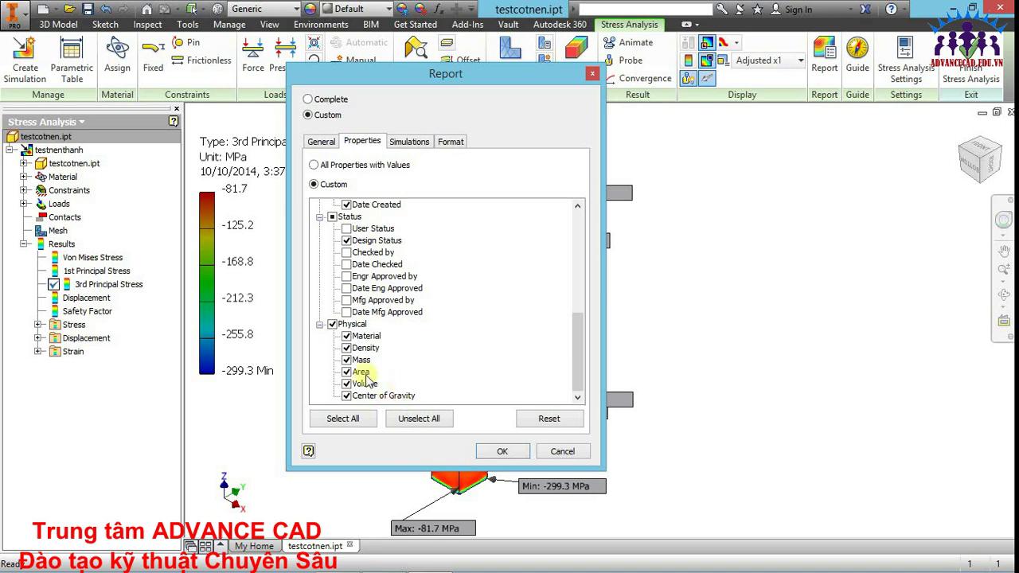
left_click(409, 140)
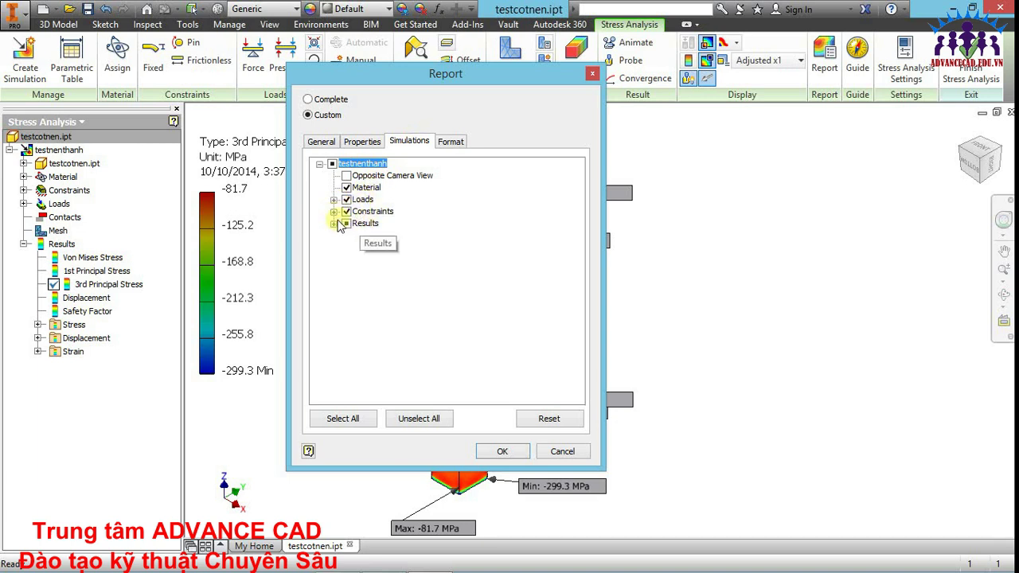
- Expand Results and check Stress, Displacement and Strain for the report
left_click(333, 224)
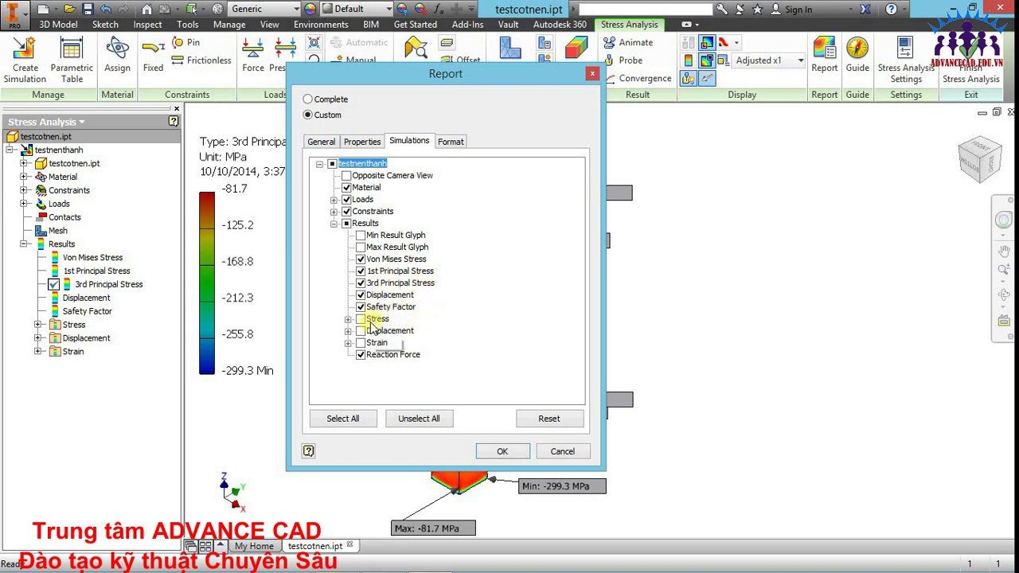
left_click(361, 319)
left_click(361, 330)
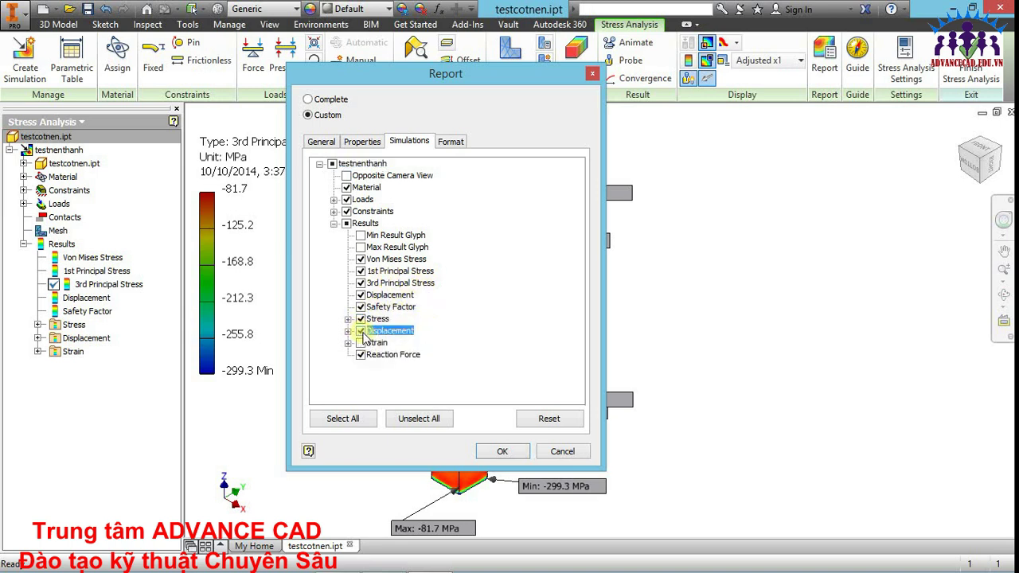
left_click(361, 343)
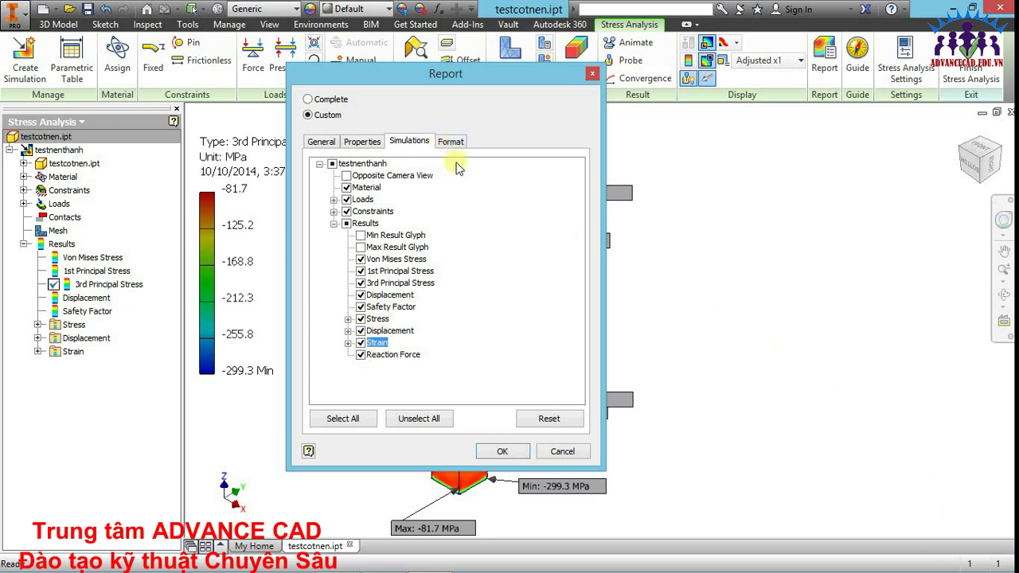
left_click(447, 141)
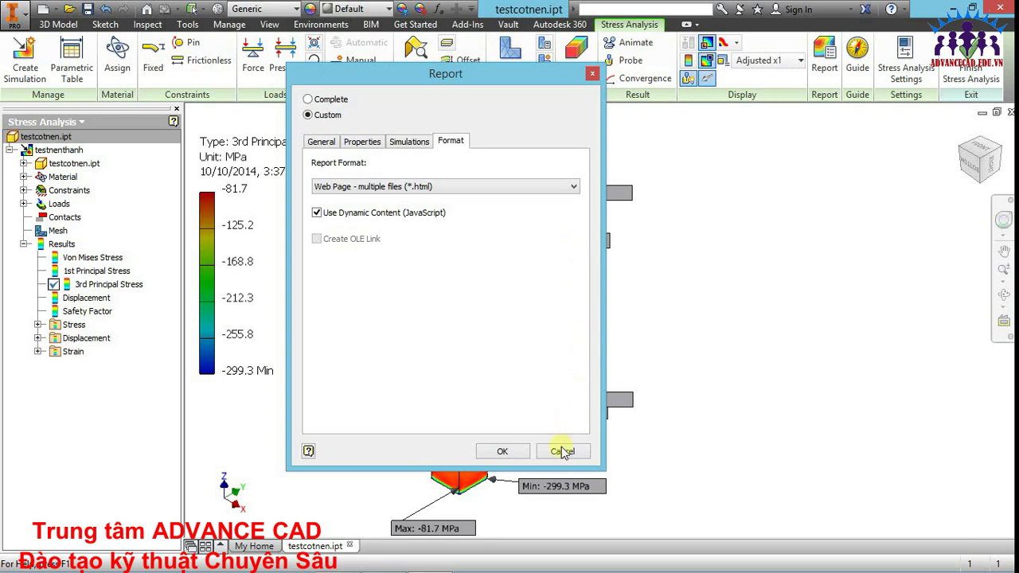
- Generate the Stress Analysis Report and open the HTML file in Google Chrome
left_click(505, 451)
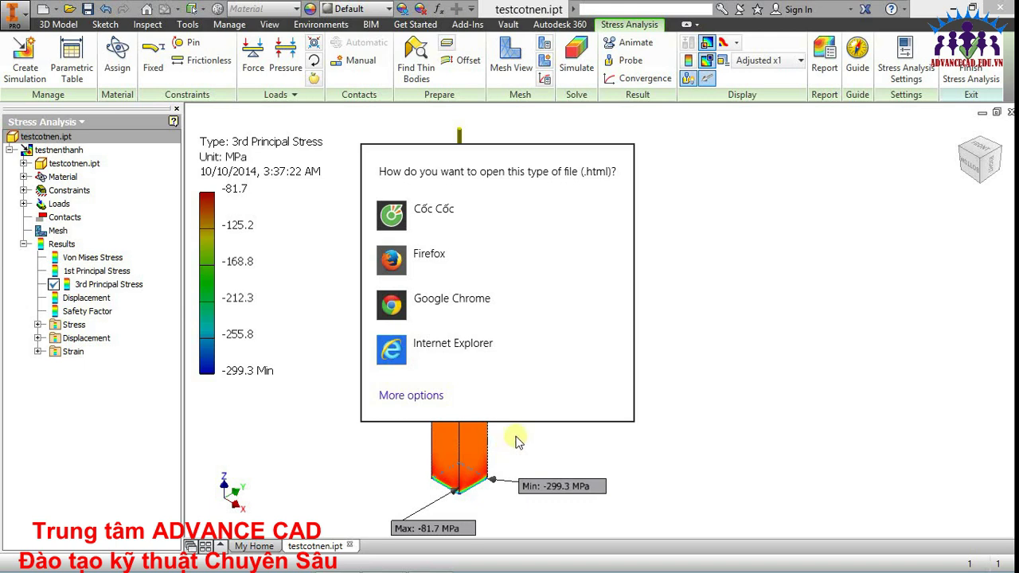
left_click(446, 301)
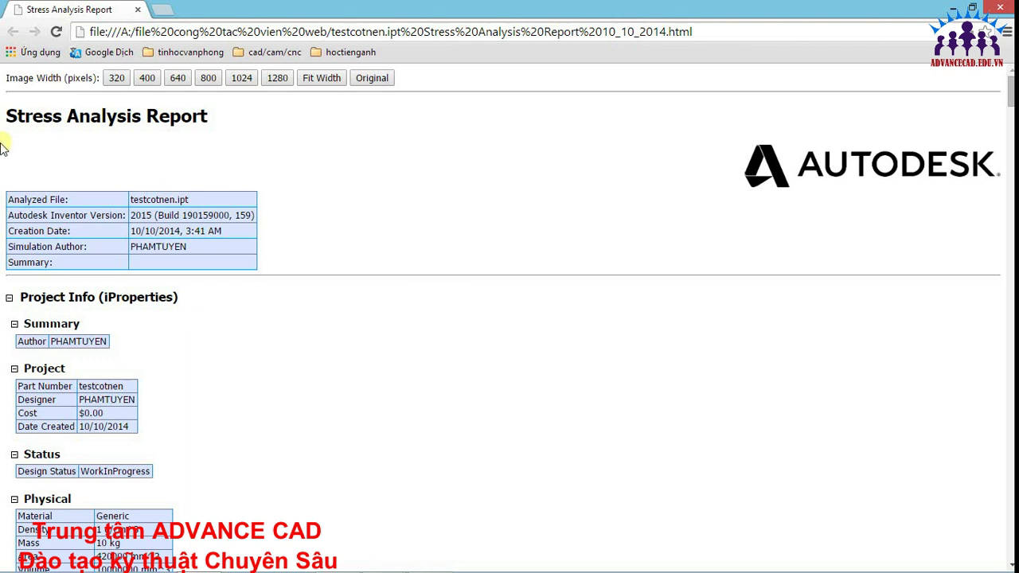
- Read the report's Author, Project and Date Created entries at the top of the page
scroll(229, 172, "down", 1)
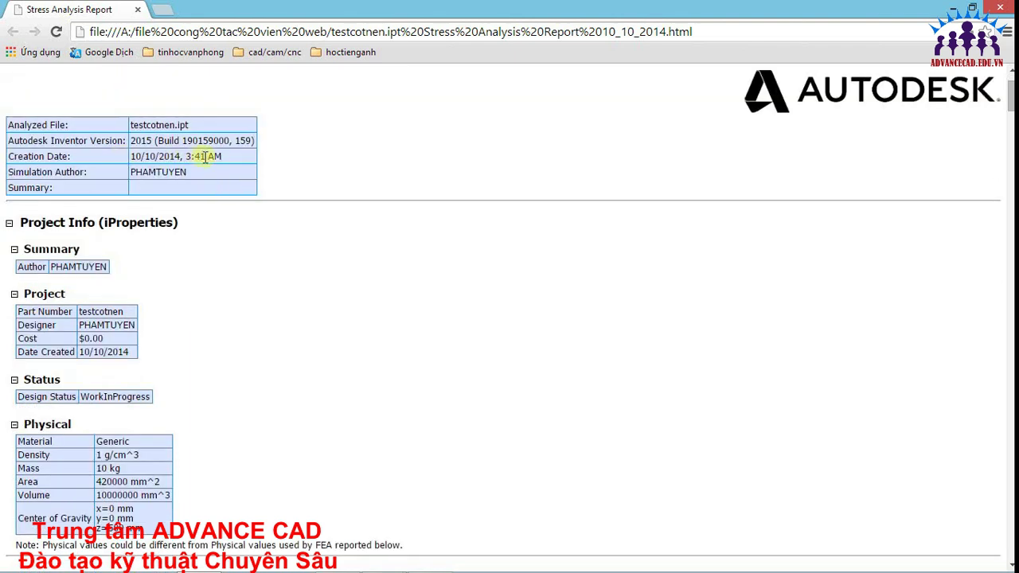
scroll(215, 163, "down", 1)
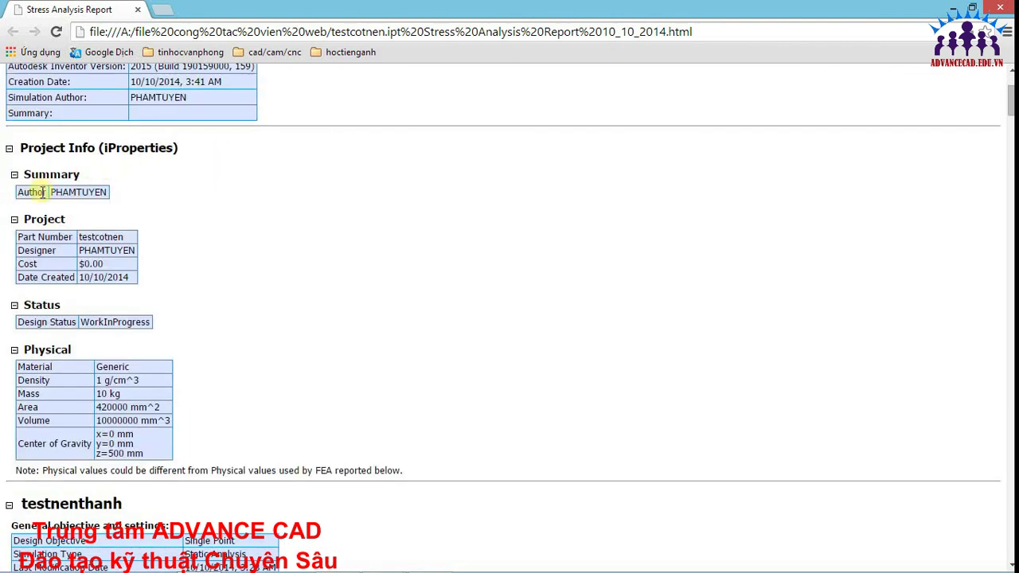
left_click_drag(33, 193, 114, 222)
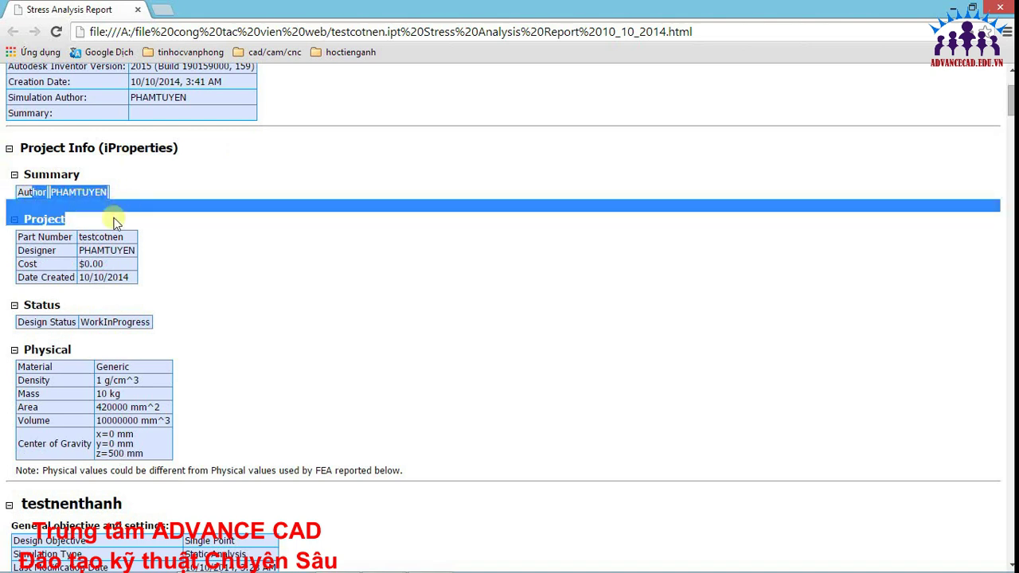
left_click(194, 255)
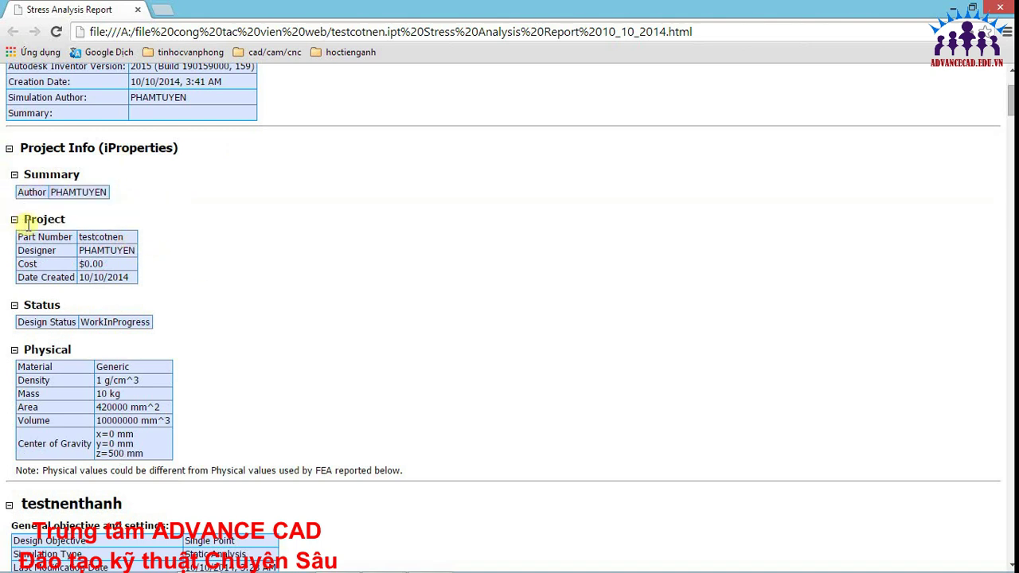
mouse_move(28, 224)
left_mouse_down()
mouse_move(111, 238)
mouse_move(94, 265)
left_mouse_up()
left_click(81, 268)
left_click_drag(36, 276, 78, 277)
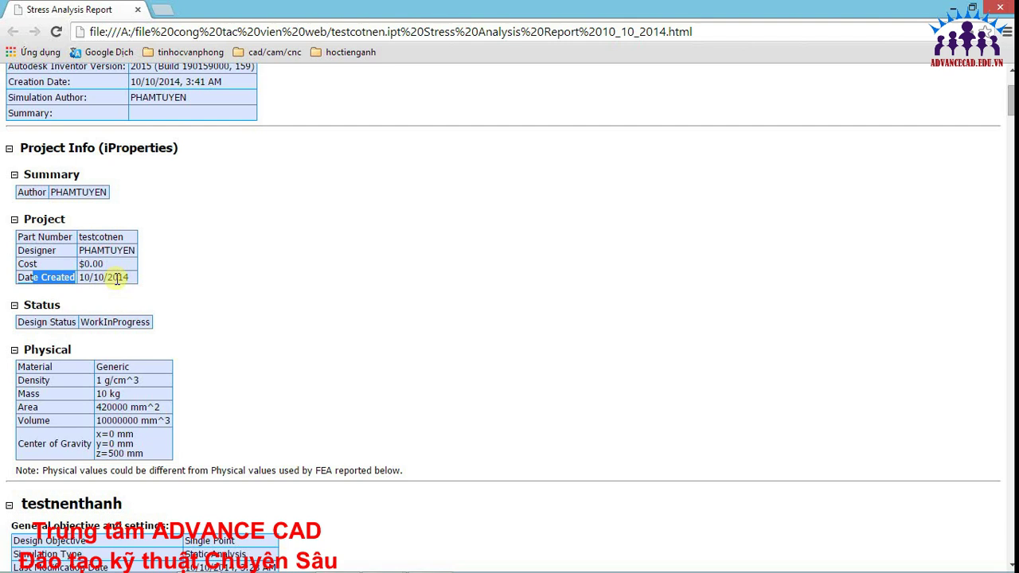
left_click(155, 314)
- Scroll to the Result Summary and view the Von Mises Stress figure full size
scroll(184, 350, "down", 1)
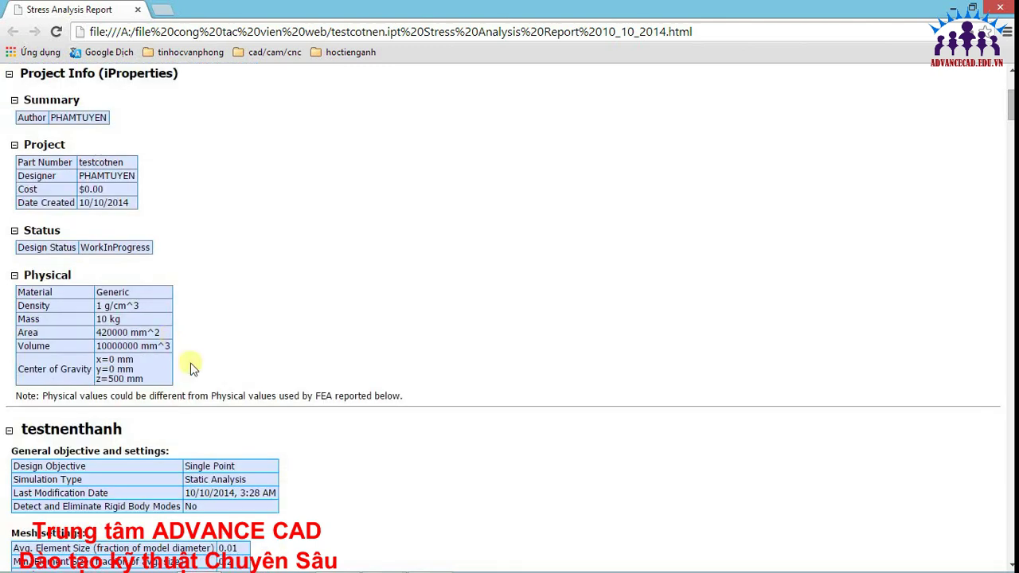
scroll(159, 366, "down", 1)
scroll(86, 362, "down", 2)
scroll(355, 404, "down", 1)
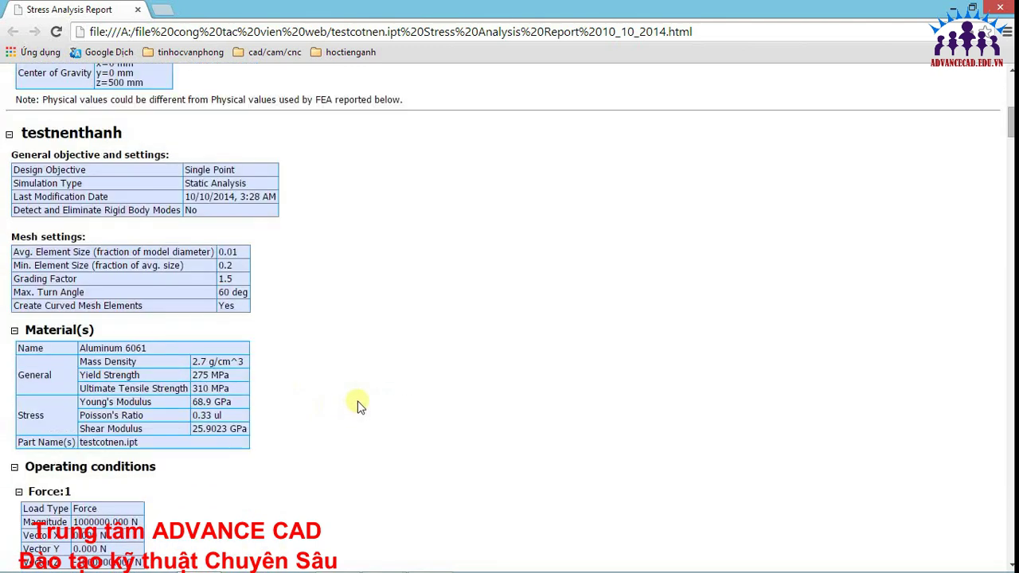
scroll(354, 404, "down", 1)
scroll(355, 407, "down", 3)
scroll(356, 411, "down", 2)
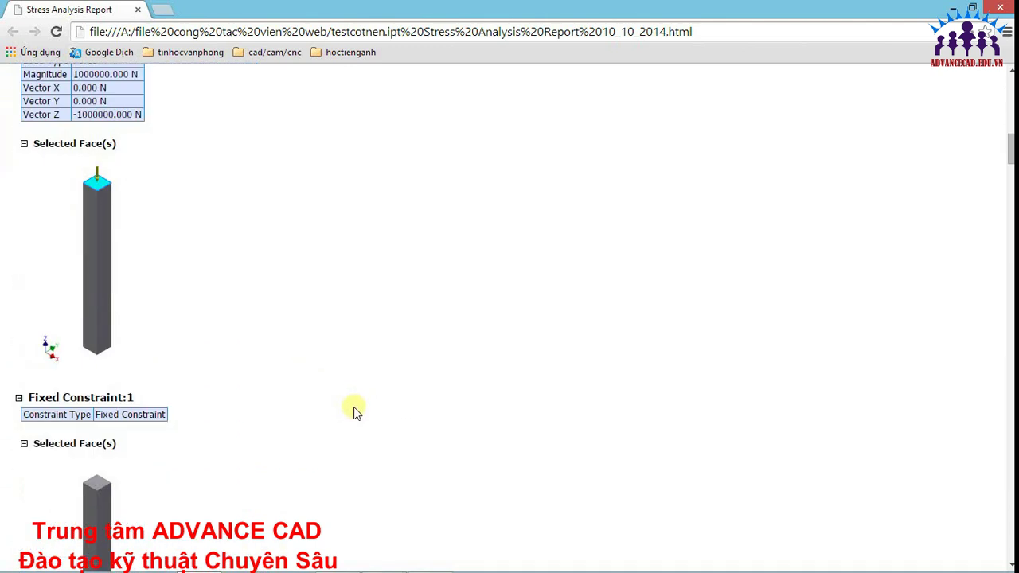
scroll(102, 209, "up", 1)
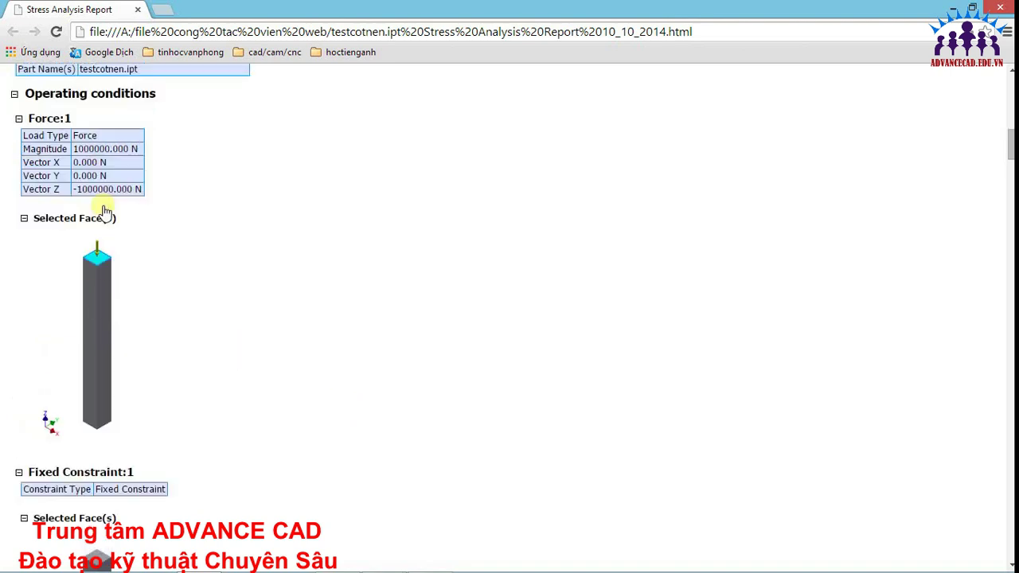
scroll(124, 269, "up", 2)
scroll(87, 350, "up", 1)
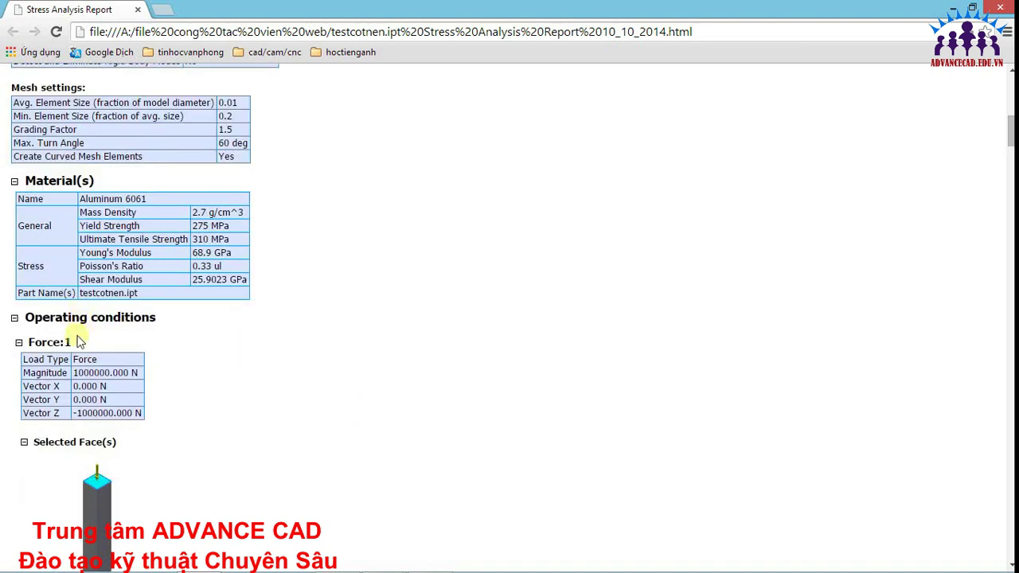
scroll(76, 350, "up", 2)
scroll(70, 374, "down", 4)
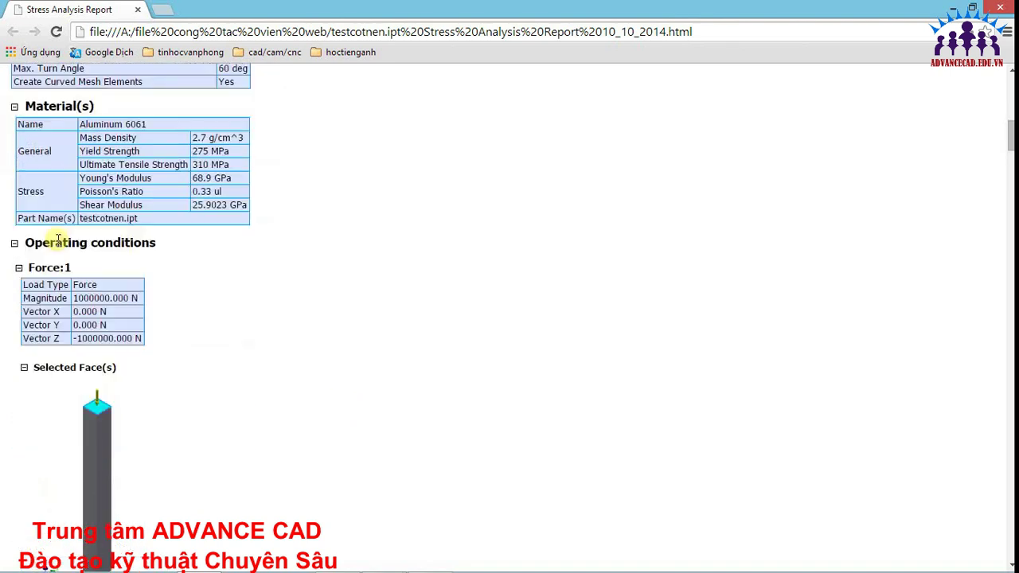
scroll(75, 223, "up", 5)
scroll(74, 225, "down", 4)
scroll(80, 234, "down", 2)
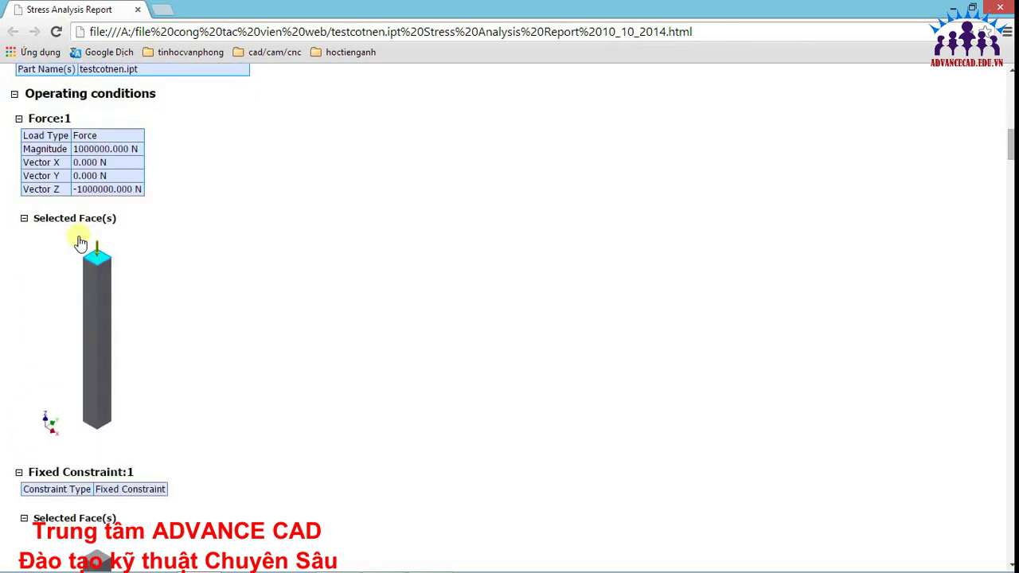
scroll(75, 239, "down", 3)
scroll(118, 296, "down", 4)
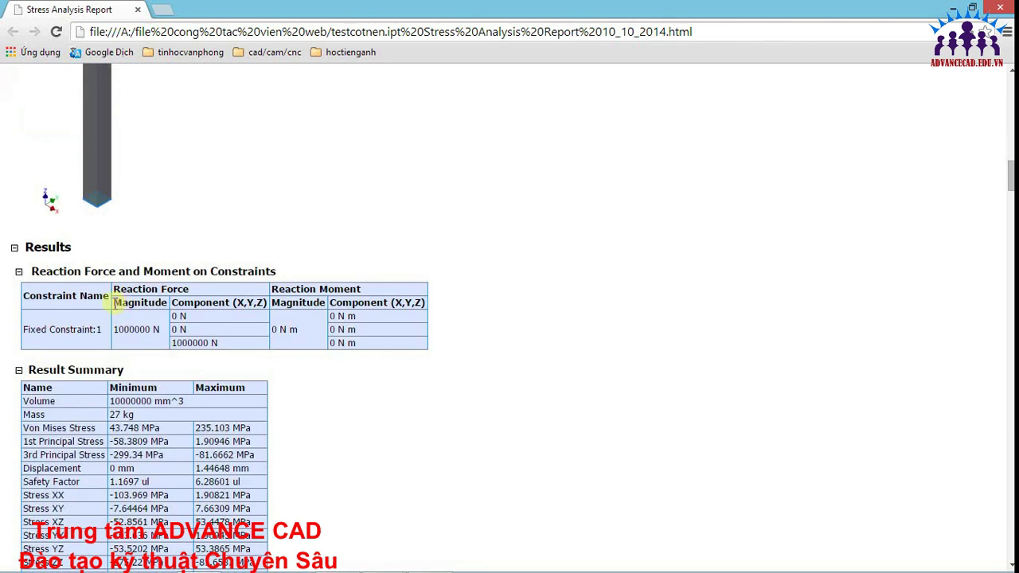
scroll(201, 288, "down", 1)
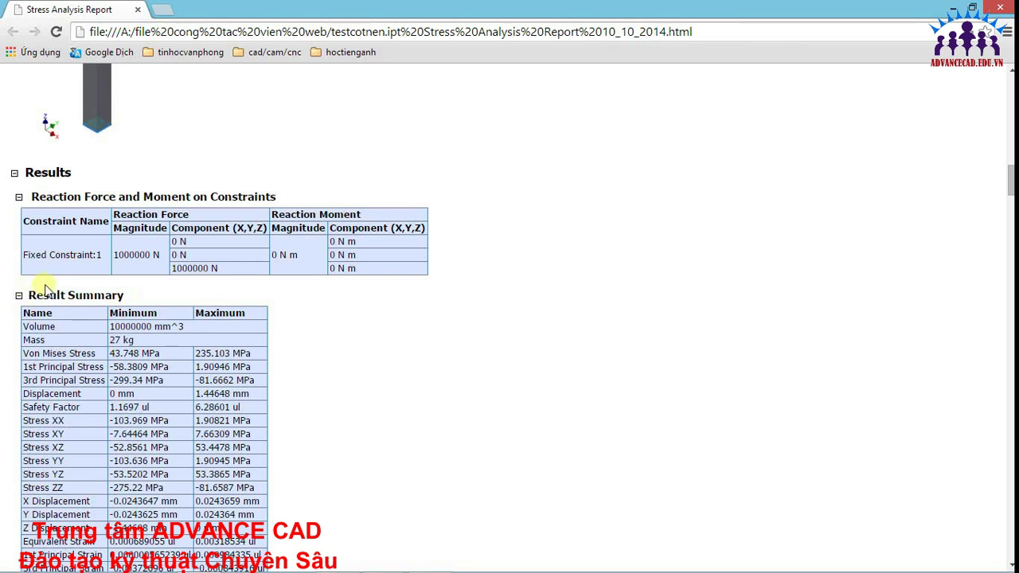
left_click_drag(62, 295, 155, 293)
scroll(159, 302, "down", 5)
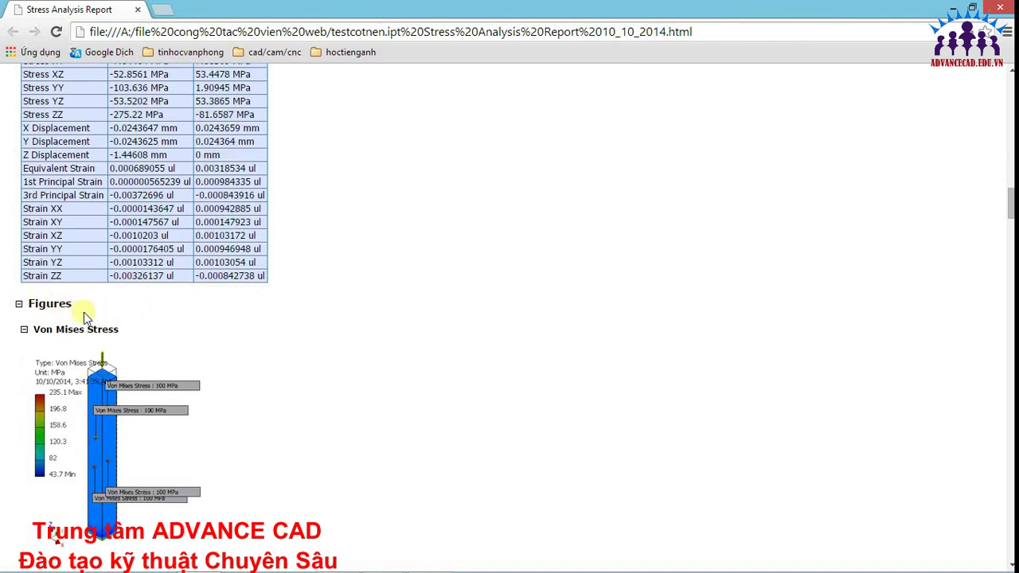
scroll(84, 312, "down", 1)
left_click_drag(73, 255, 160, 273)
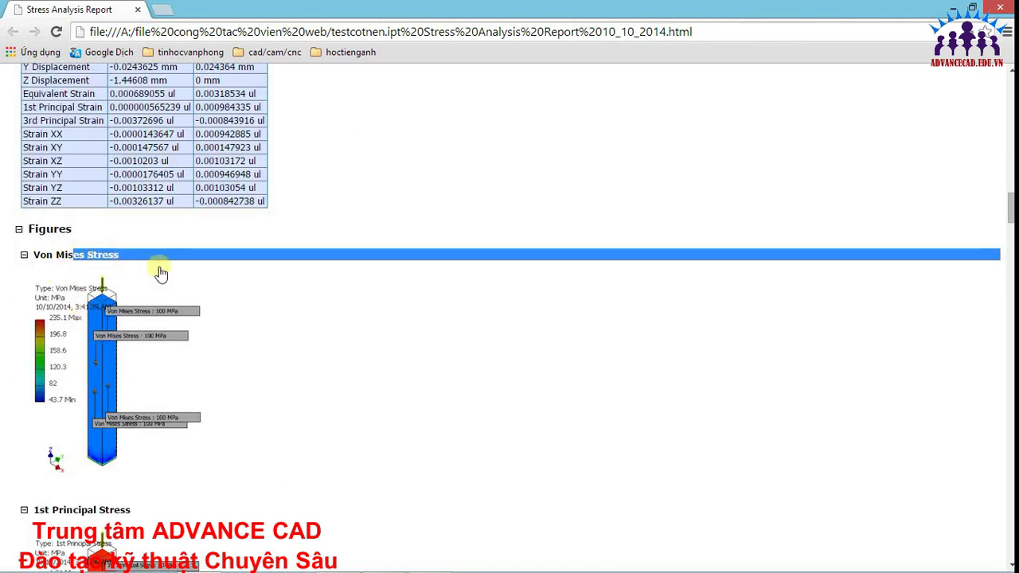
left_click(185, 283)
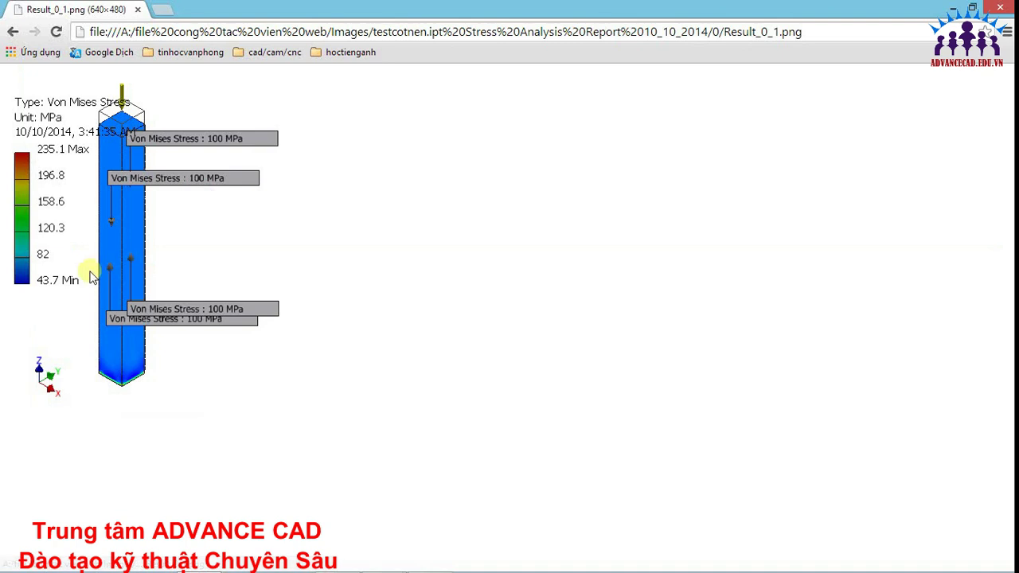
left_click(12, 34)
- Scroll up and down through the rest of the report's result figures
scroll(167, 254, "down", 5)
scroll(171, 314, "down", 1)
scroll(171, 319, "down", 3)
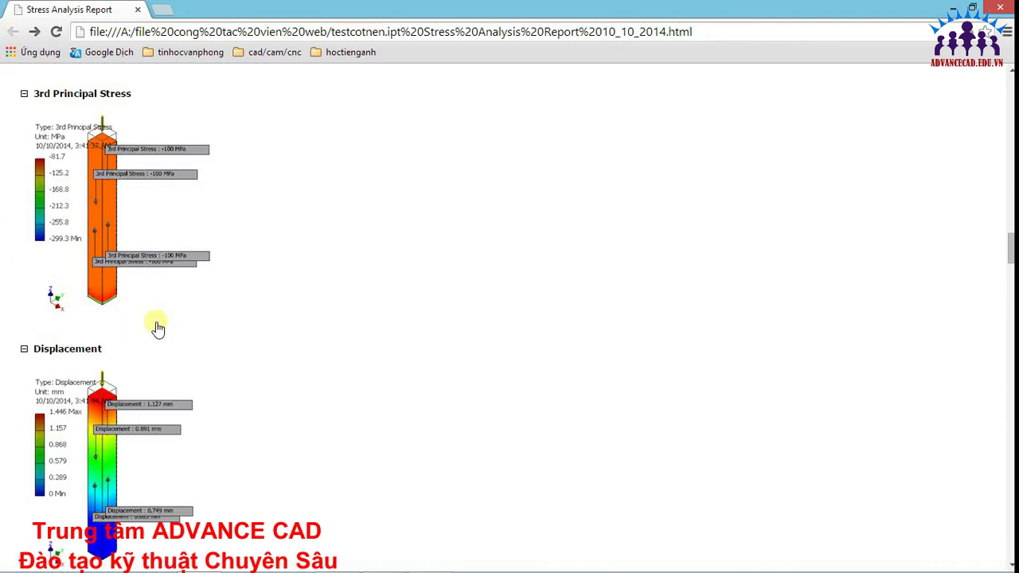
scroll(157, 328, "down", 2)
scroll(157, 329, "down", 2)
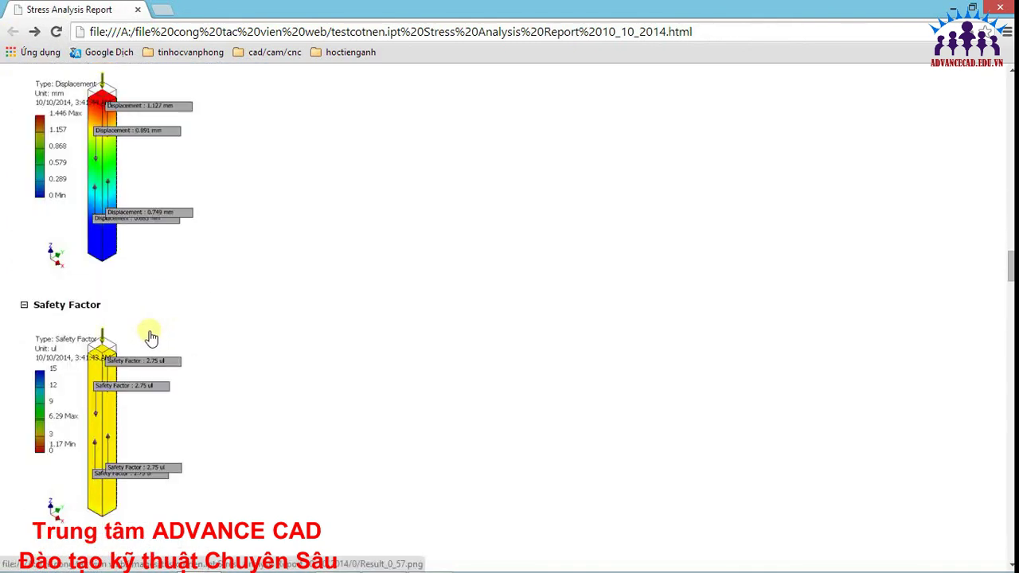
scroll(148, 340, "down", 1)
scroll(61, 343, "down", 4)
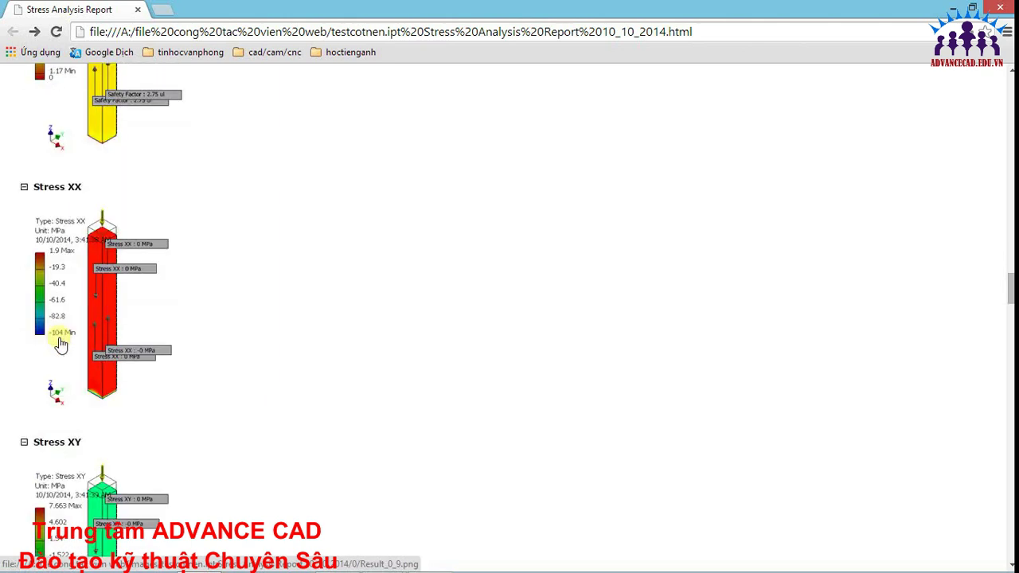
scroll(62, 344, "down", 3)
scroll(62, 345, "down", 2)
scroll(62, 348, "down", 3)
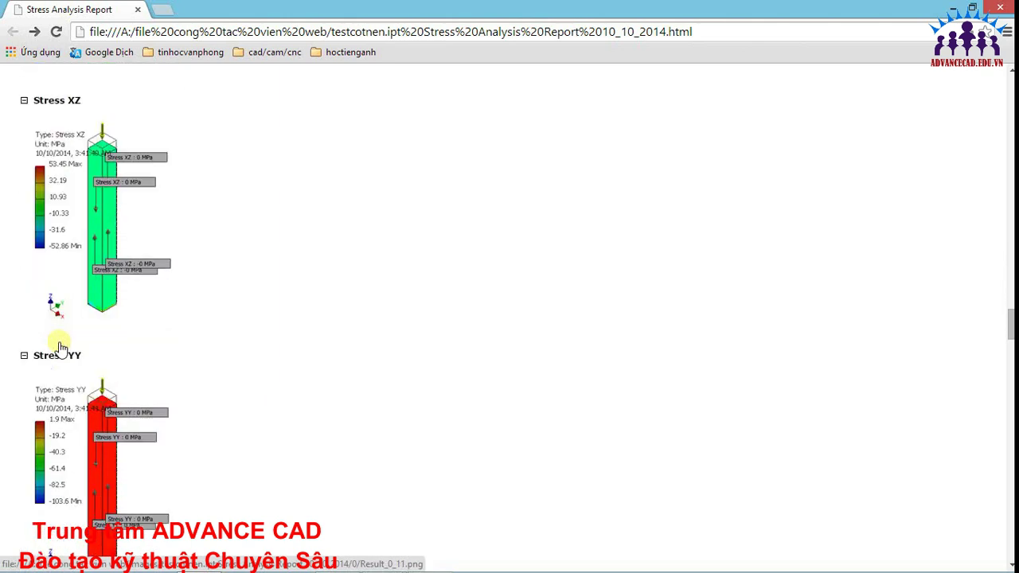
scroll(60, 348, "down", 7)
scroll(59, 348, "down", 8)
scroll(57, 348, "down", 6)
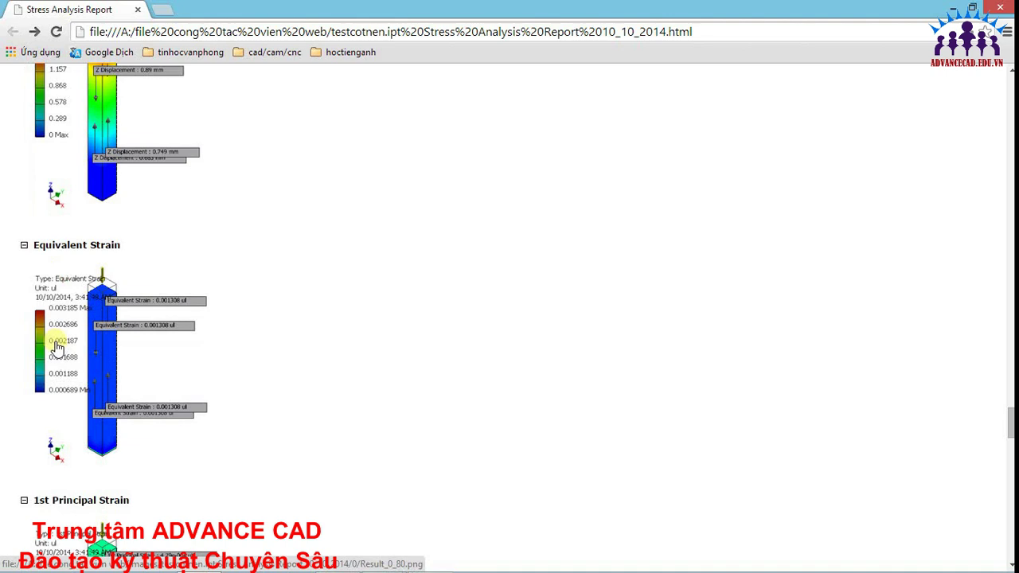
scroll(57, 347, "down", 1)
scroll(55, 346, "down", 8)
scroll(55, 345, "down", 3)
scroll(50, 349, "down", 6)
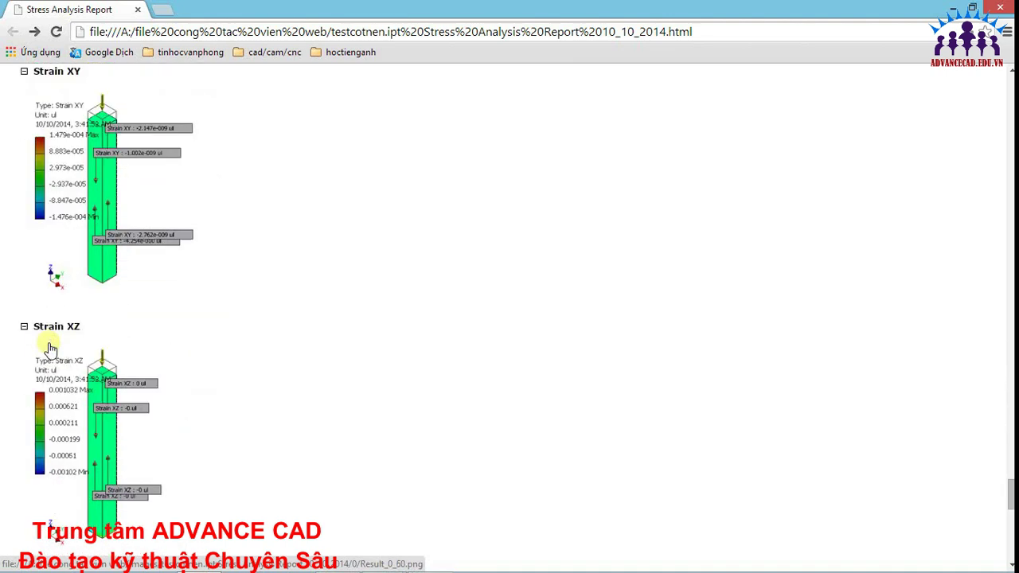
scroll(48, 348, "down", 3)
scroll(46, 347, "down", 4)
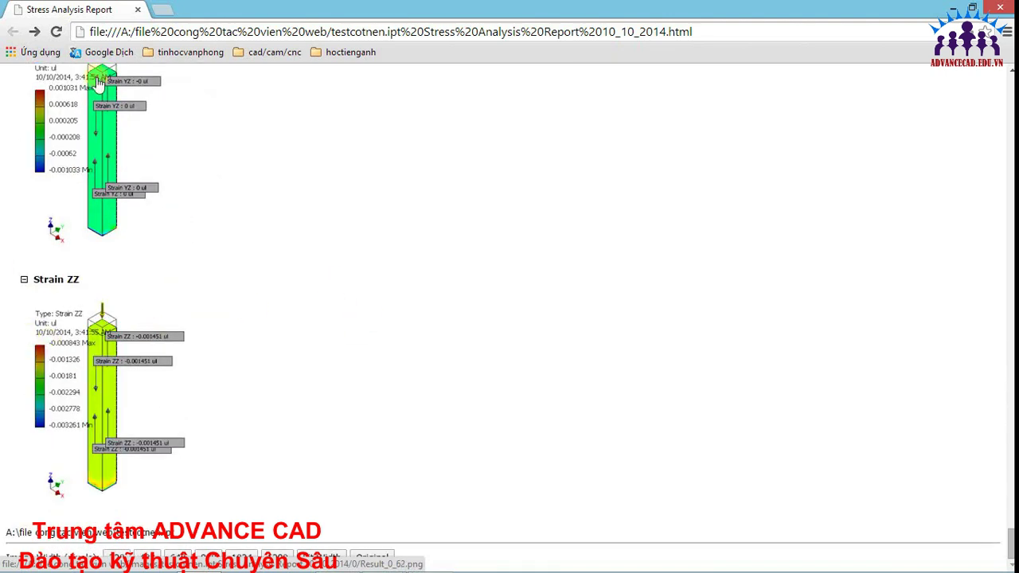
scroll(72, 204, "up", 6)
scroll(80, 209, "up", 5)
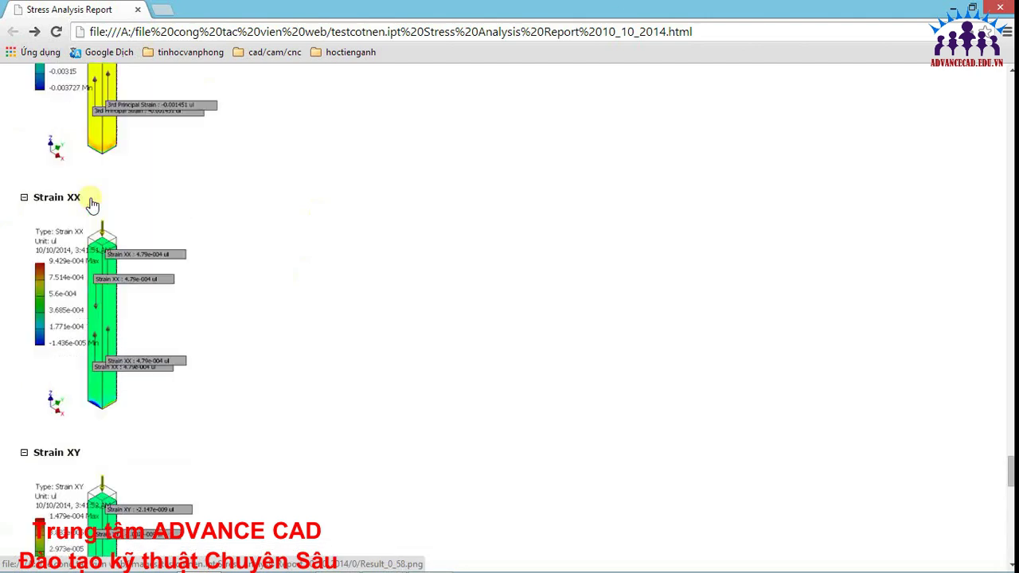
scroll(86, 214, "up", 5)
scroll(89, 221, "up", 6)
scroll(90, 220, "up", 5)
scroll(91, 218, "up", 5)
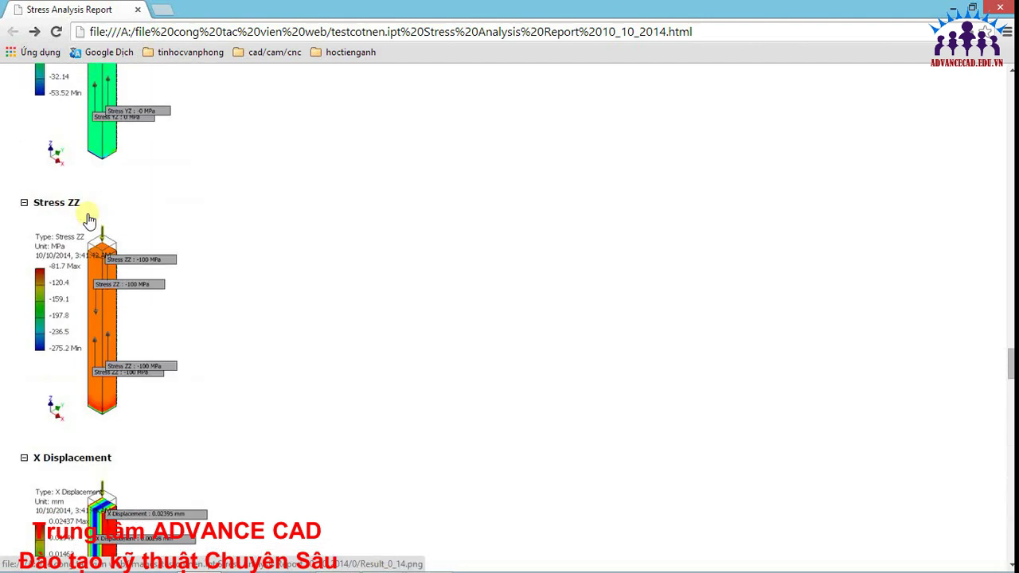
scroll(93, 216, "up", 5)
scroll(95, 214, "up", 5)
scroll(95, 213, "up", 5)
scroll(96, 214, "up", 6)
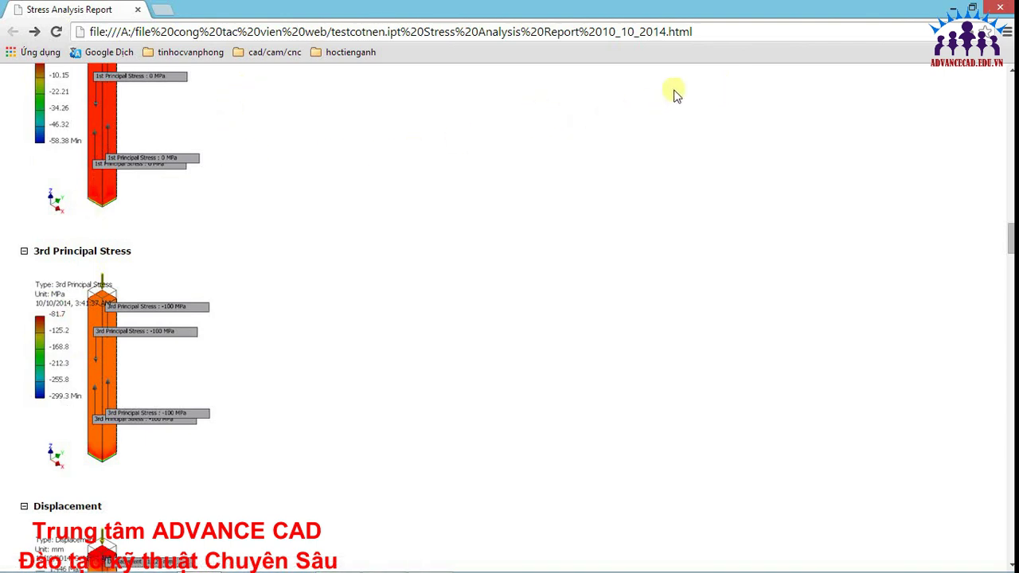
scroll(473, 137, "up", 4)
scroll(273, 173, "up", 5)
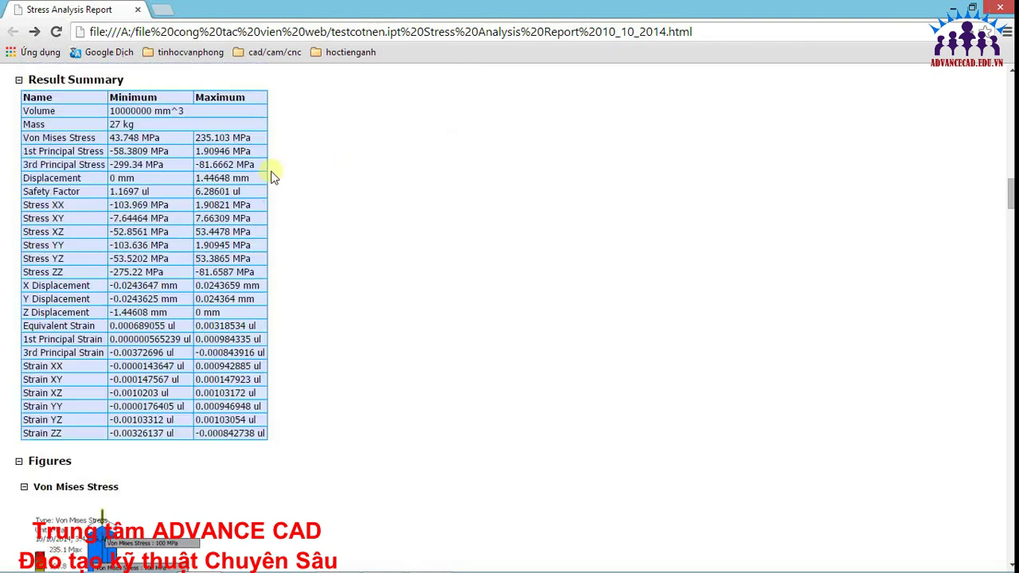
scroll(334, 174, "up", 4)
scroll(448, 168, "up", 5)
scroll(457, 171, "up", 5)
scroll(452, 173, "up", 3)
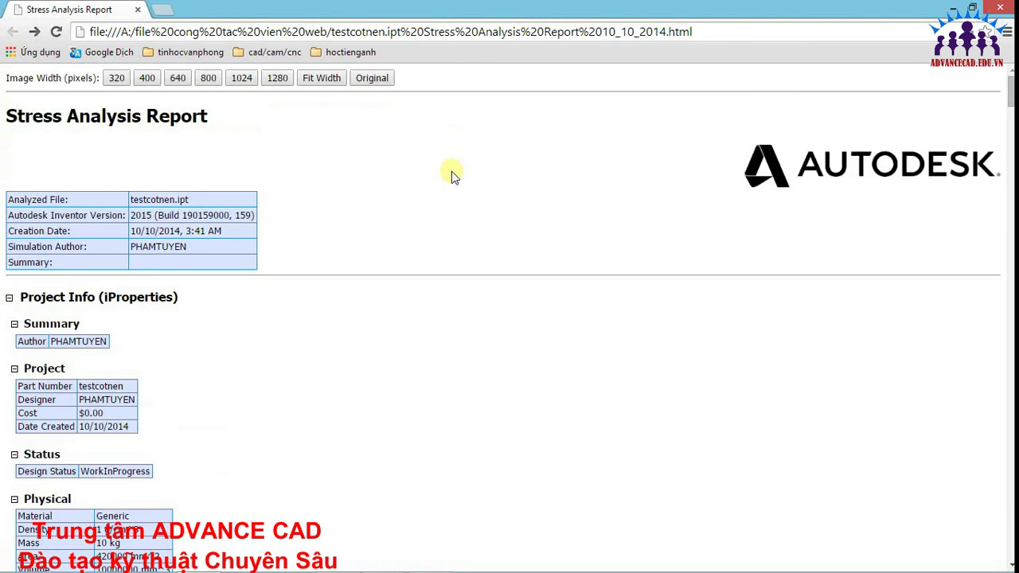
scroll(452, 174, "down", 5)
scroll(452, 173, "down", 5)
scroll(452, 173, "down", 5)
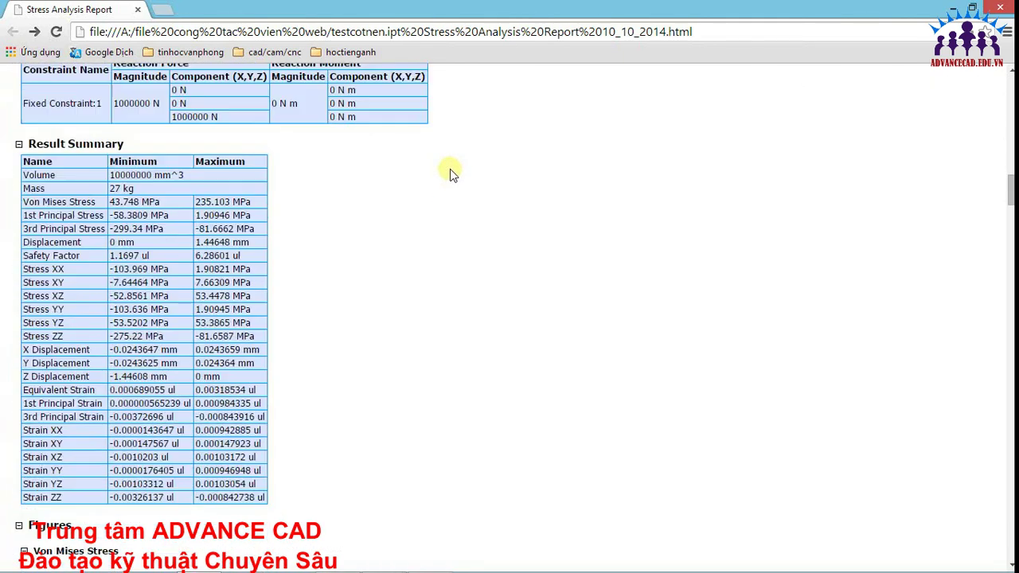
scroll(456, 167, "down", 5)
scroll(458, 160, "down", 5)
scroll(442, 159, "down", 10)
scroll(455, 154, "down", 5)
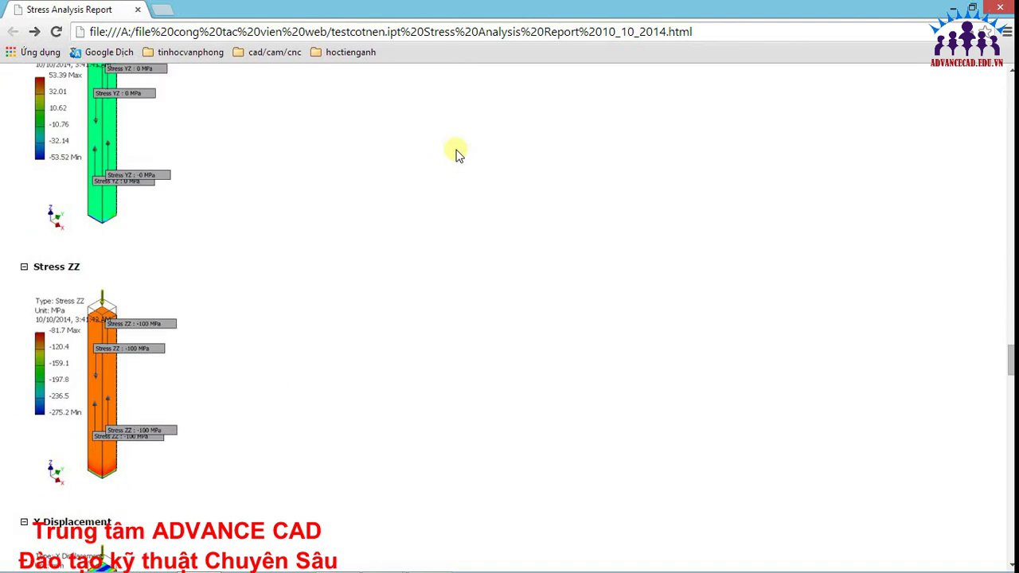
scroll(263, 193, "down", 5)
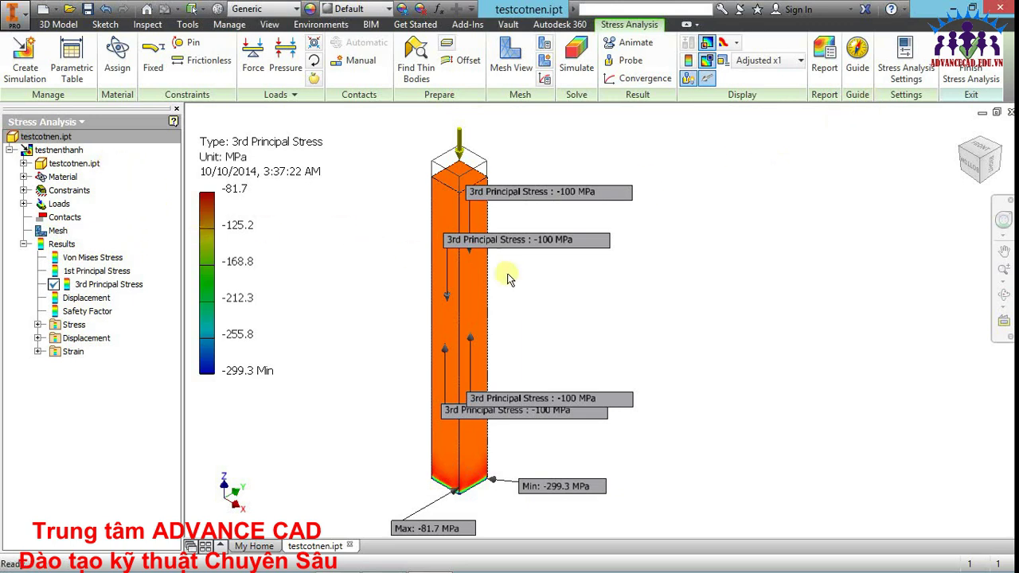
- Play the 3rd Principal Stress animation in Animate Results, then close the dialog
middle_click_drag(539, 269, 558, 263)
scroll(559, 269, "down", 2)
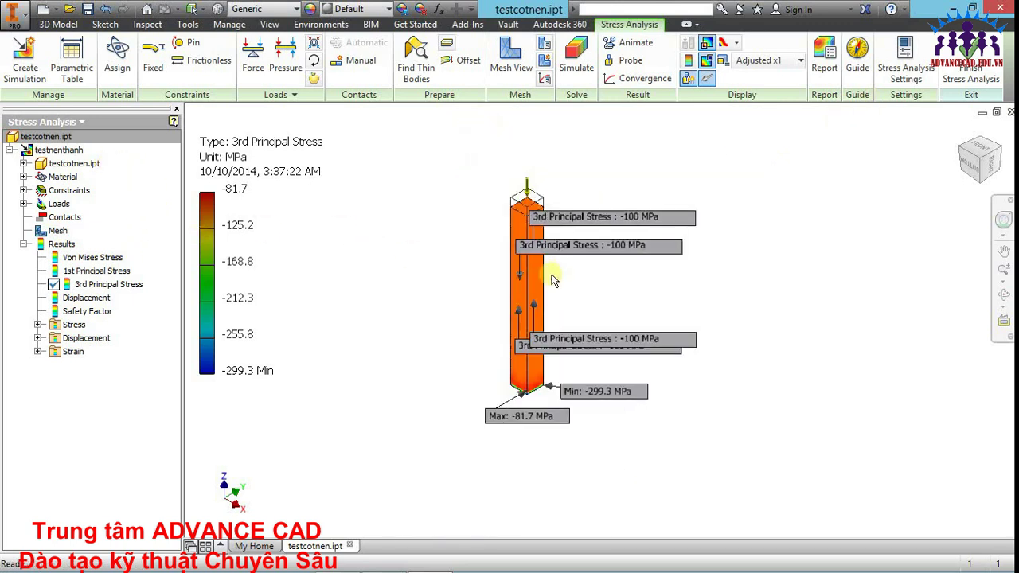
left_click(629, 42)
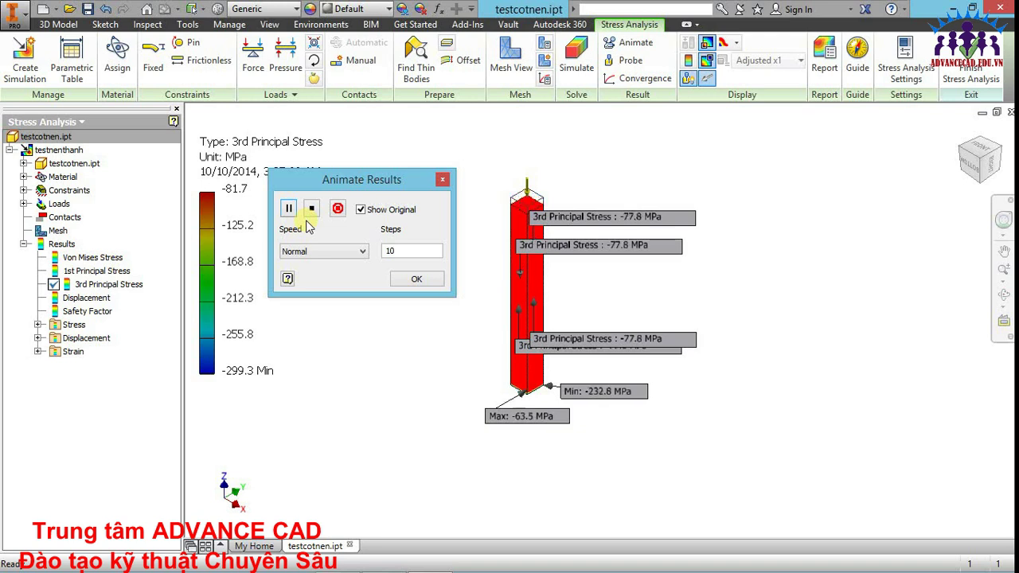
left_click(87, 305)
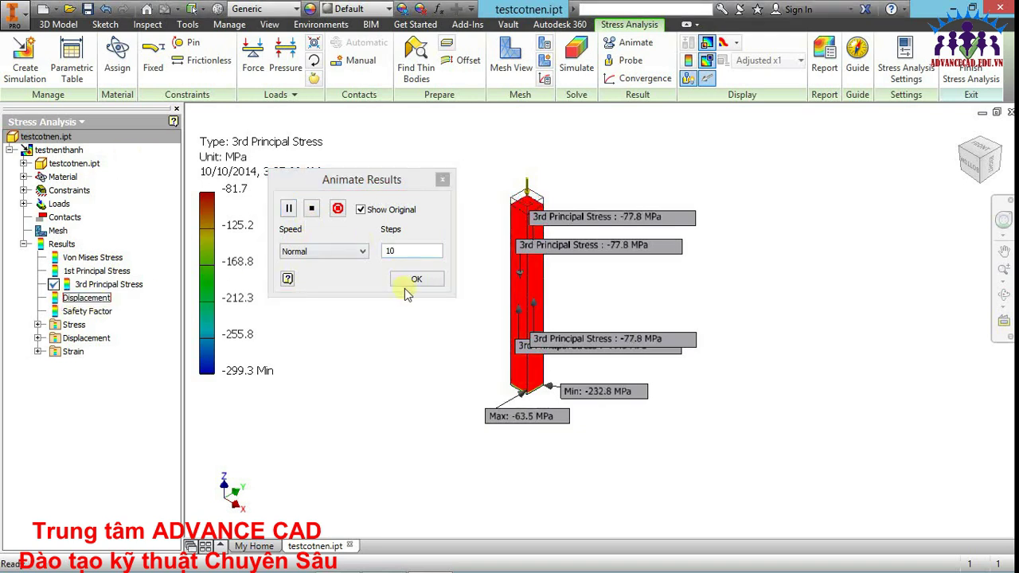
left_click(432, 280)
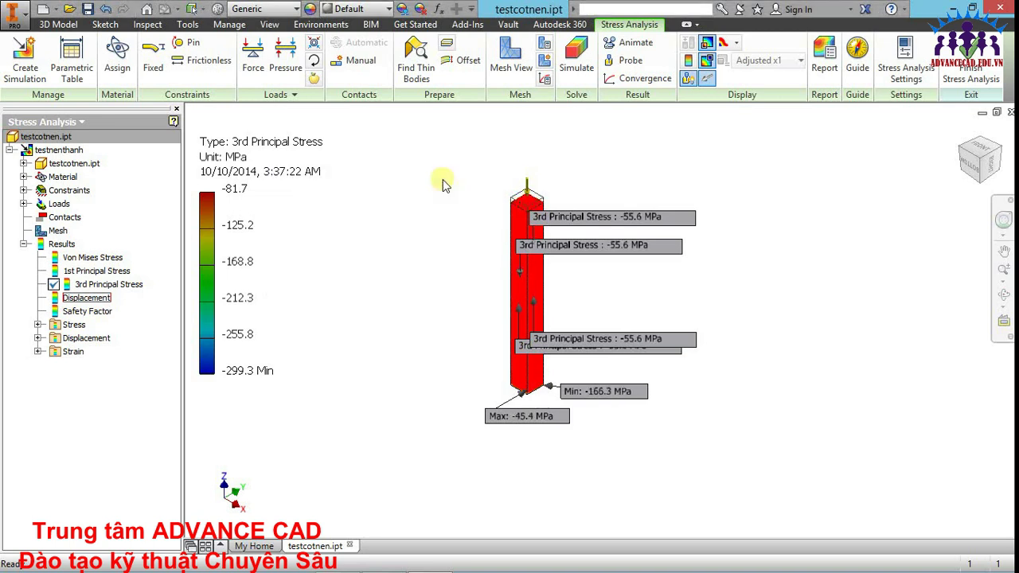
- Display the Displacement result and re-centre the whole column in view
double_click(74, 301)
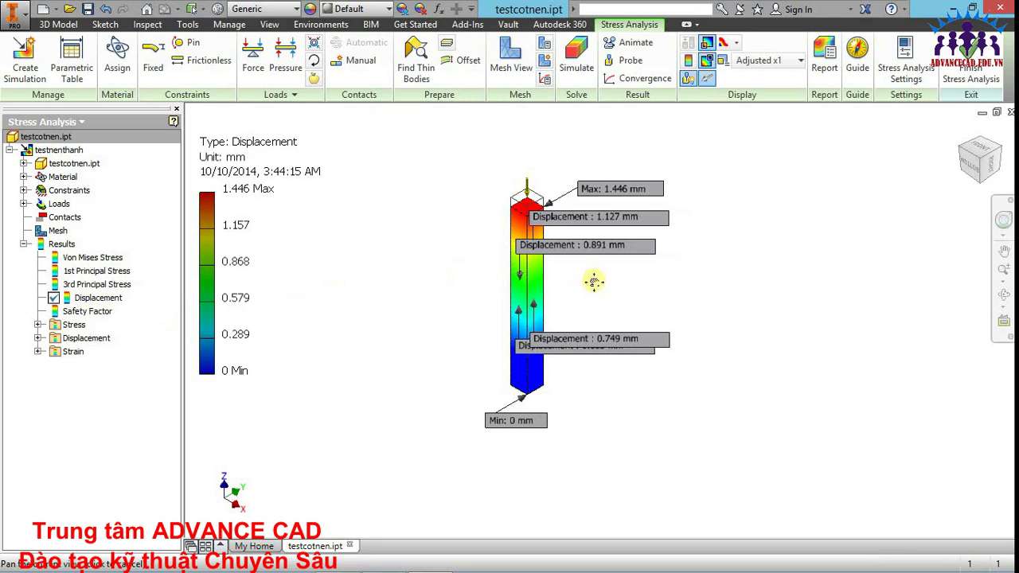
left_click_drag(594, 281, 588, 282)
scroll(581, 390, "down", 1)
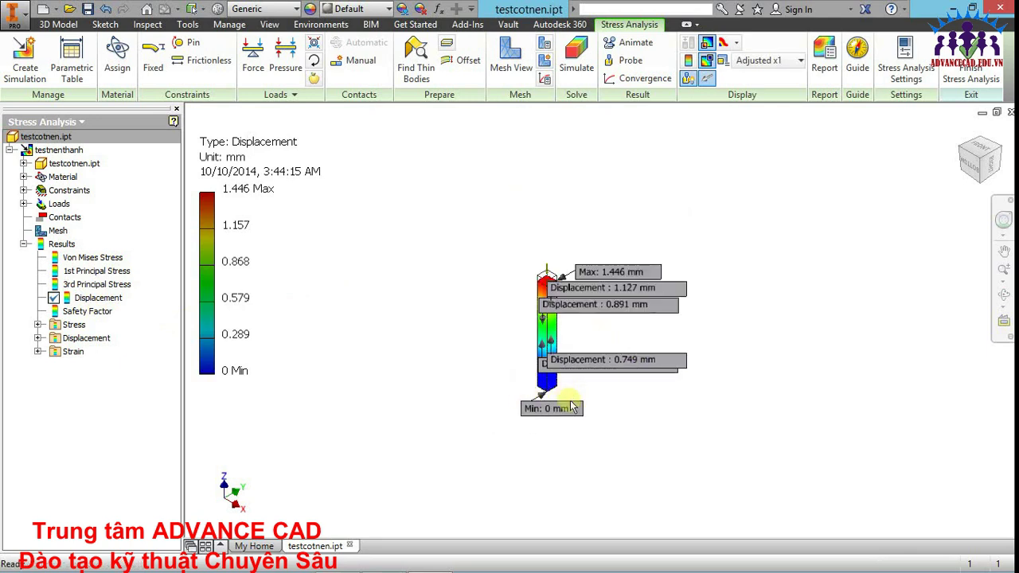
scroll(561, 399, "up", 2)
scroll(558, 379, "up", 2)
scroll(559, 372, "down", 1)
scroll(549, 366, "down", 2)
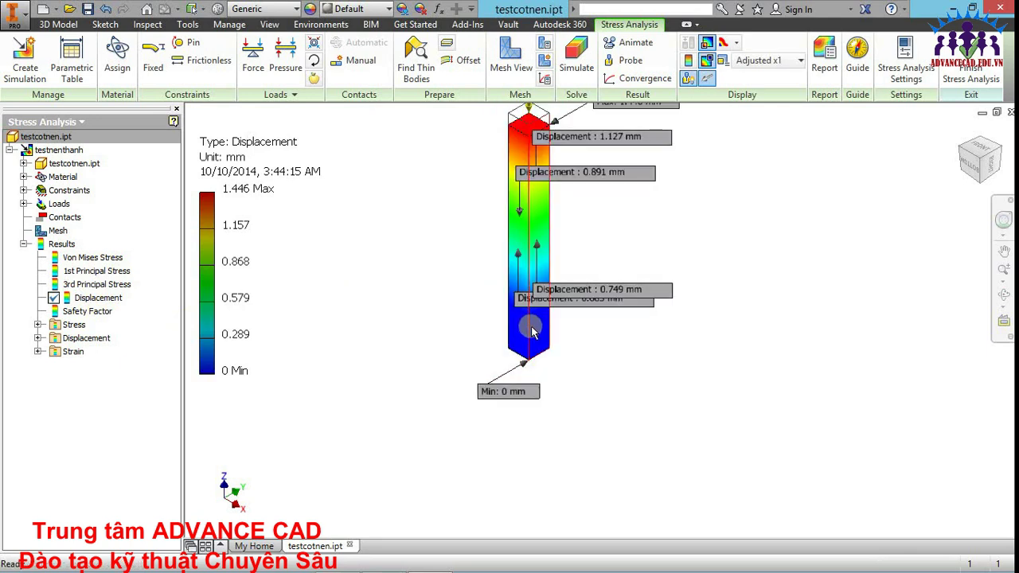
left_click_drag(526, 368, 513, 410)
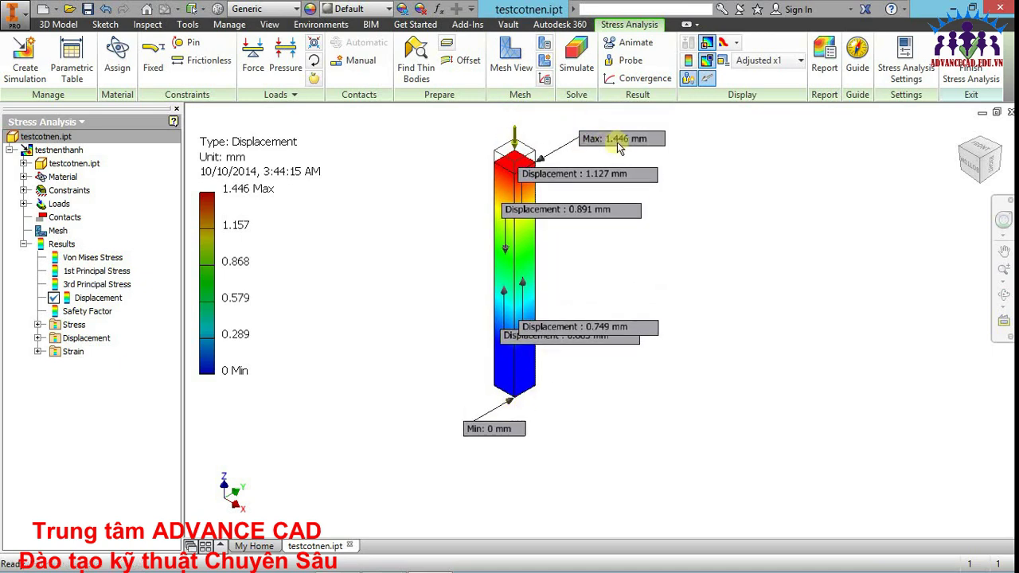
- Play the displacement animation, then close the Animate Results controls
left_click(628, 43)
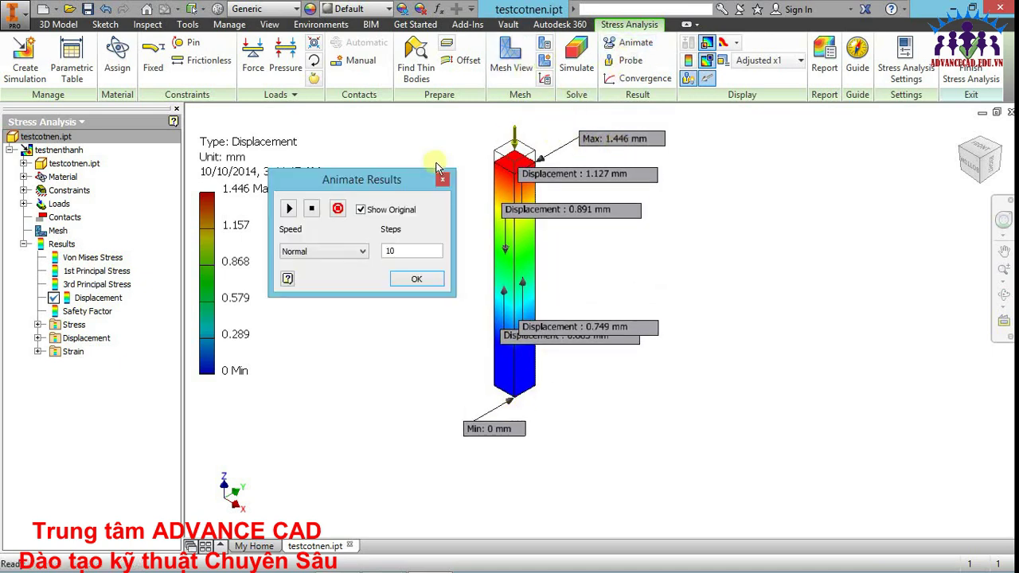
left_click(287, 209)
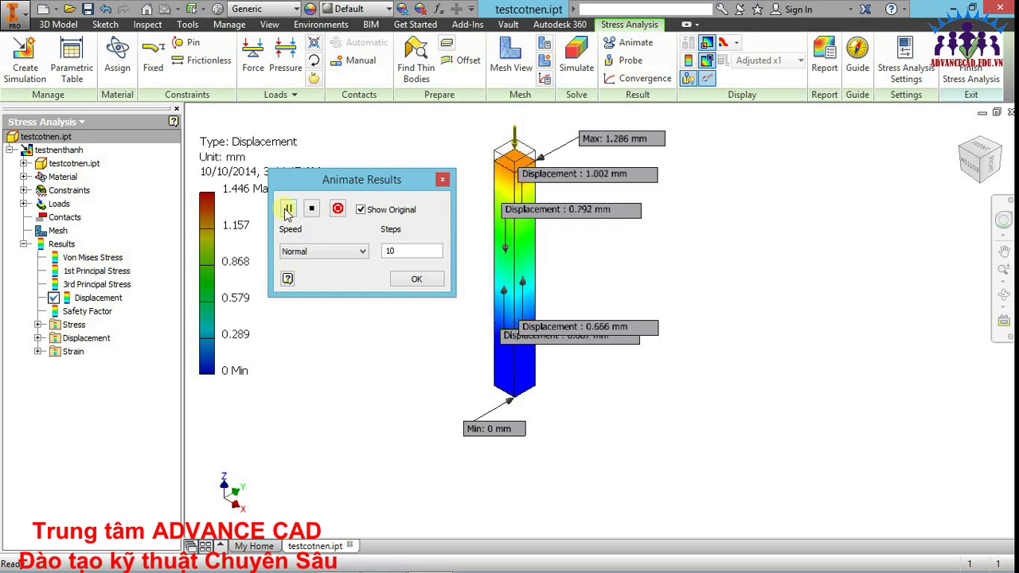
left_click(443, 180)
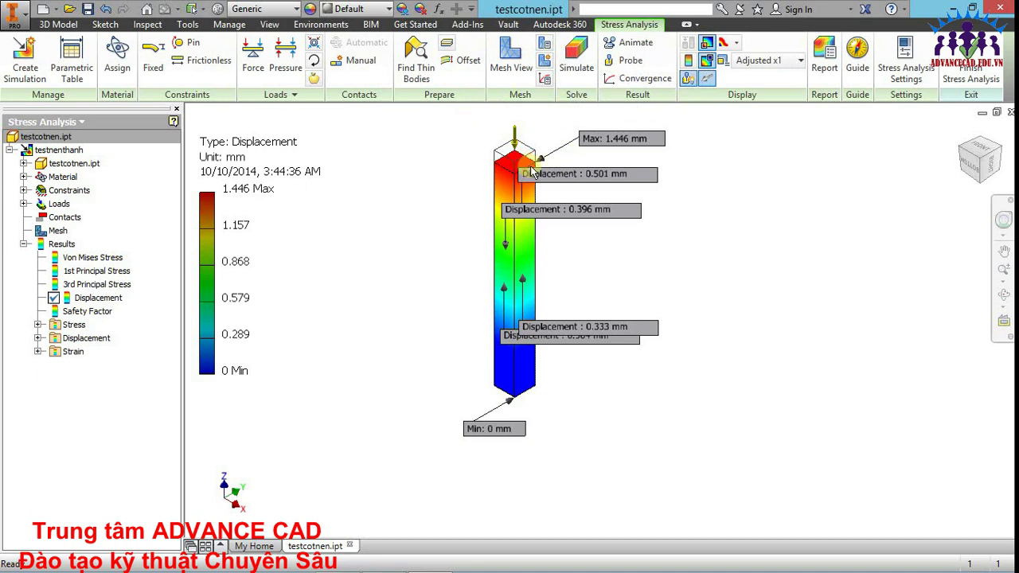
- Probe the still Displacement plot, showing readings beside the Max 1.446 mm and Min 0 mm labels
left_click(580, 46)
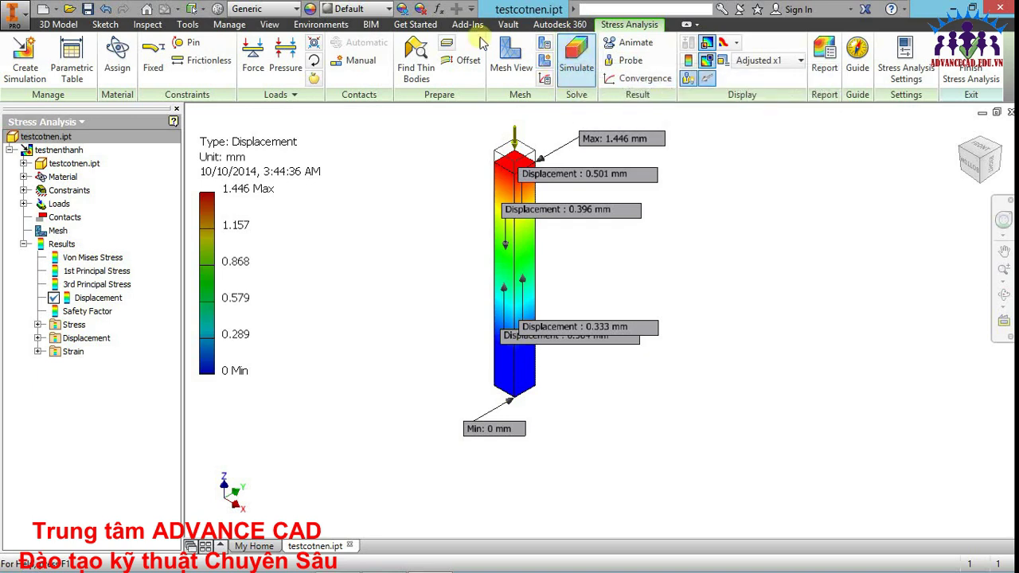
left_click(637, 61)
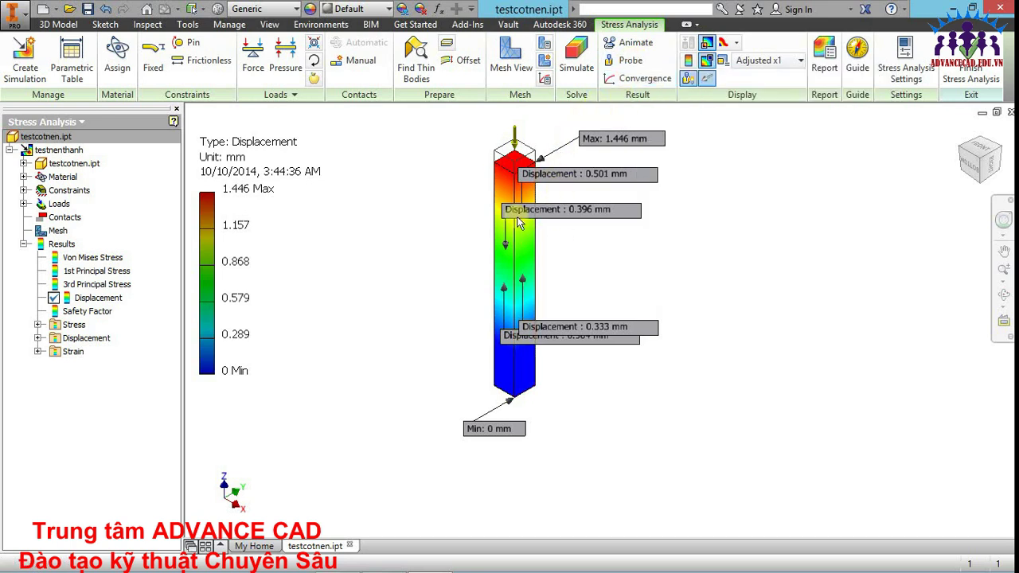
left_click(703, 197)
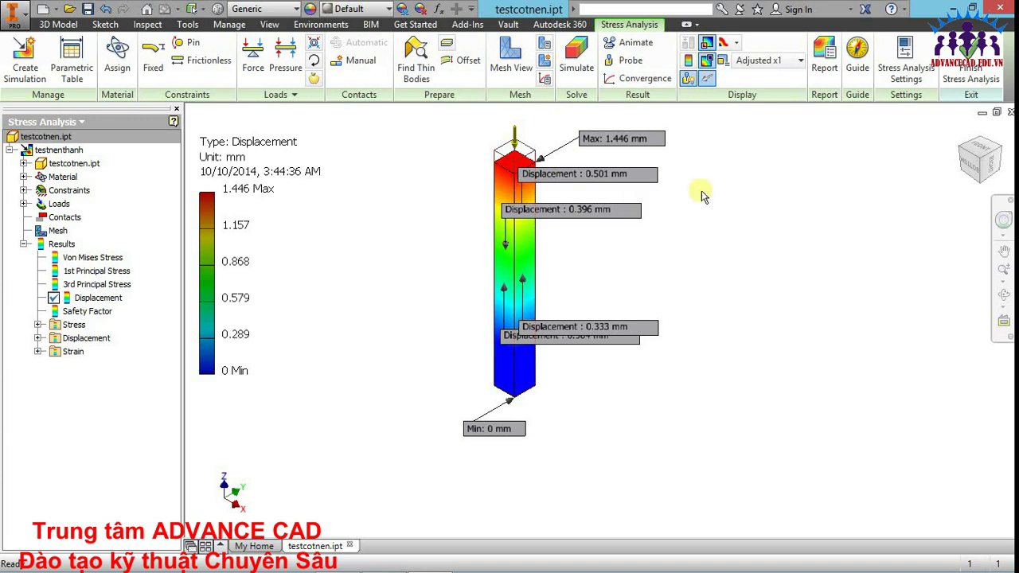
middle_click_drag(746, 152, 733, 150)
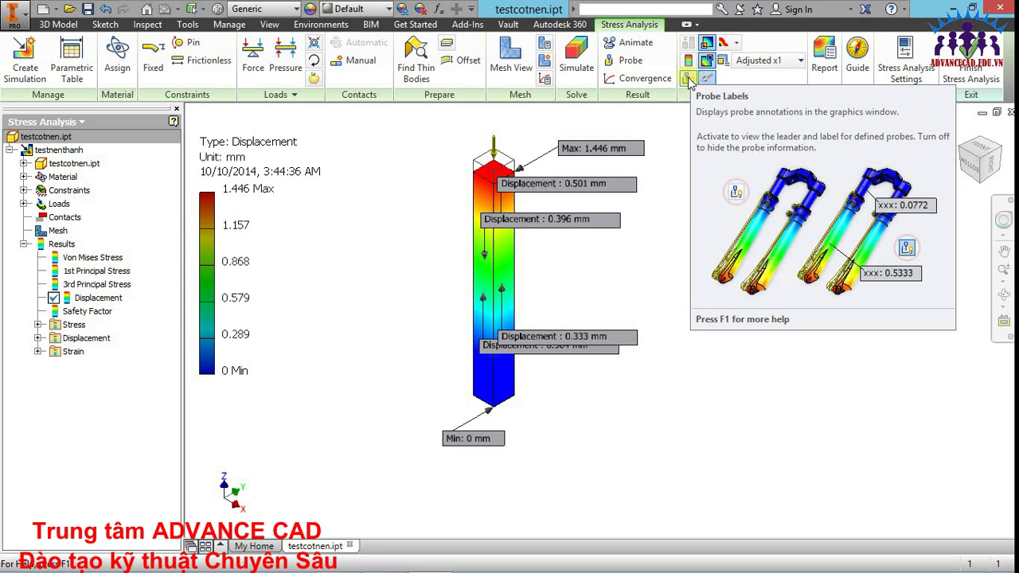
- Toggle Probe Labels off and back on, leaving the Smooth Shading style unchanged
left_click(687, 79)
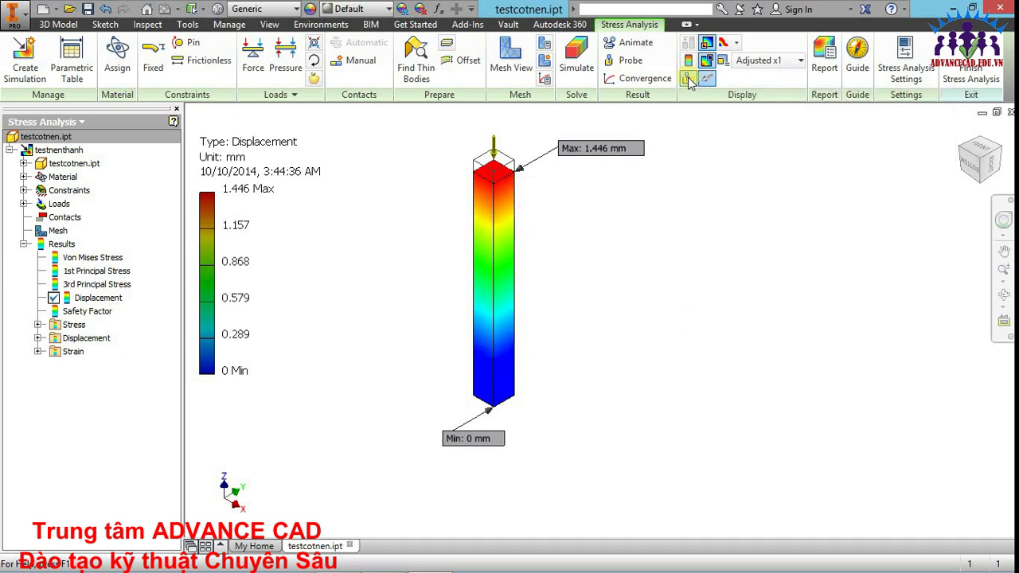
left_click(687, 79)
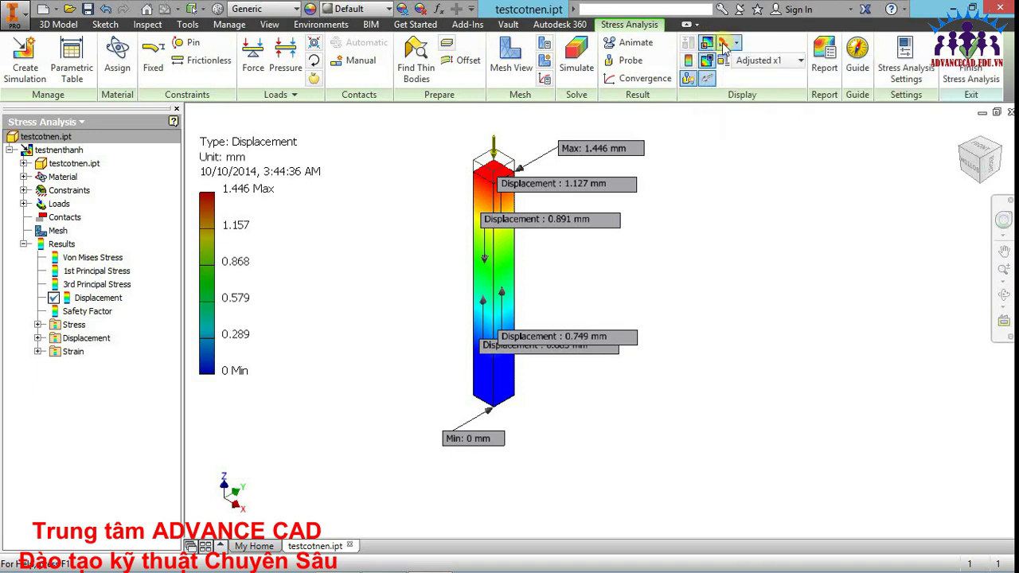
left_click(724, 46)
left_click(724, 46)
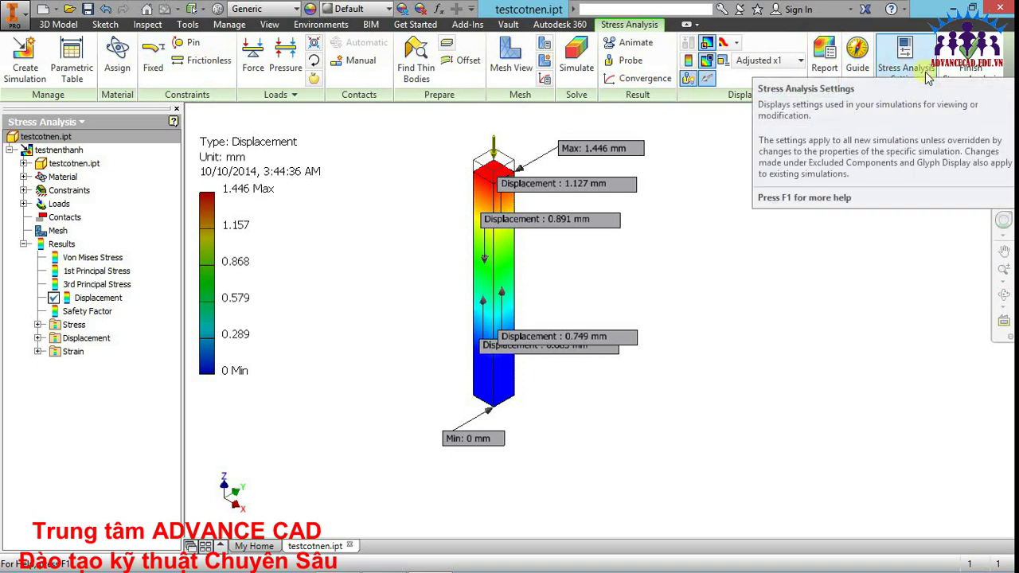
left_click(857, 54)
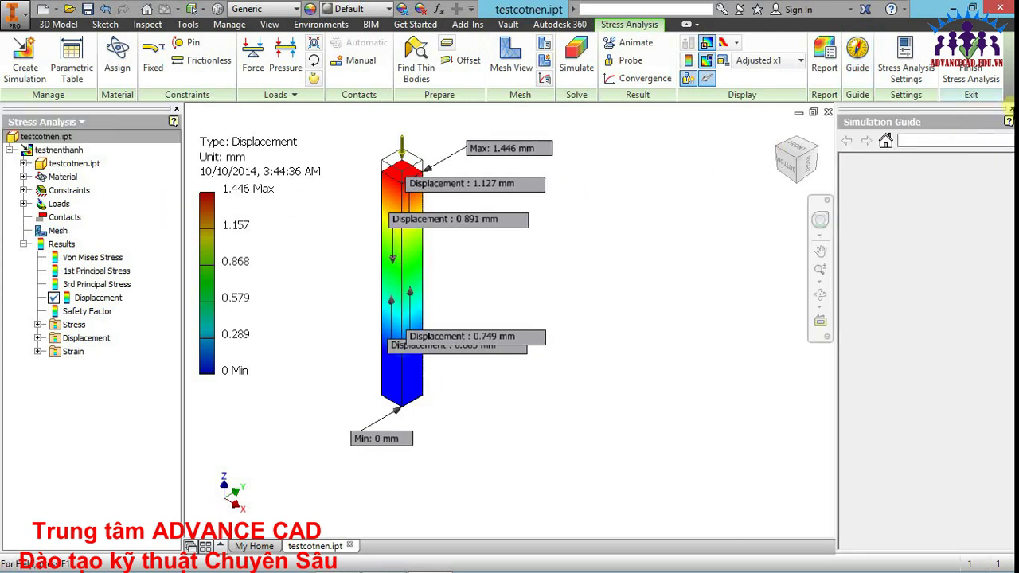
left_click(1010, 121)
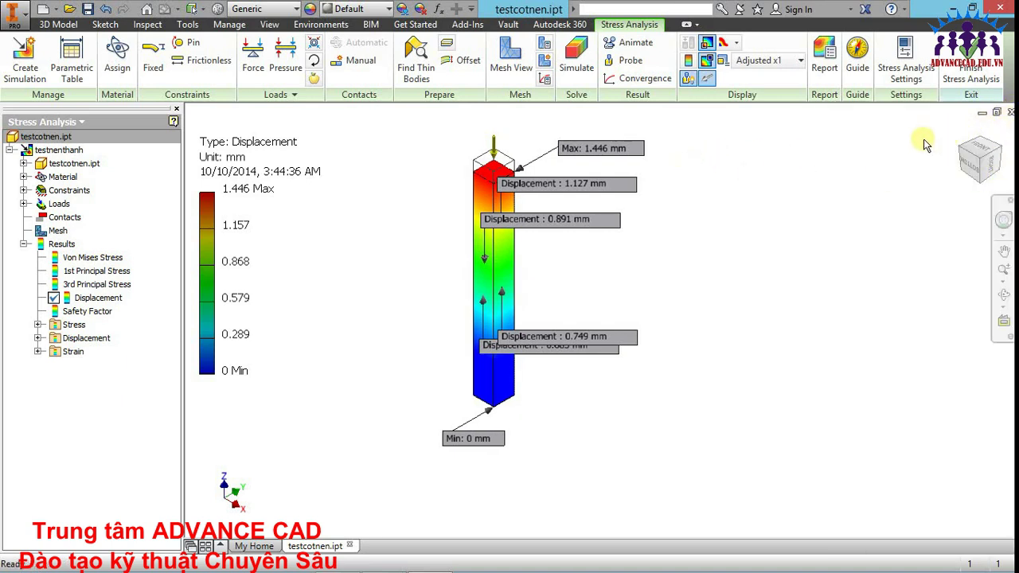
middle_click_drag(803, 205, 793, 209)
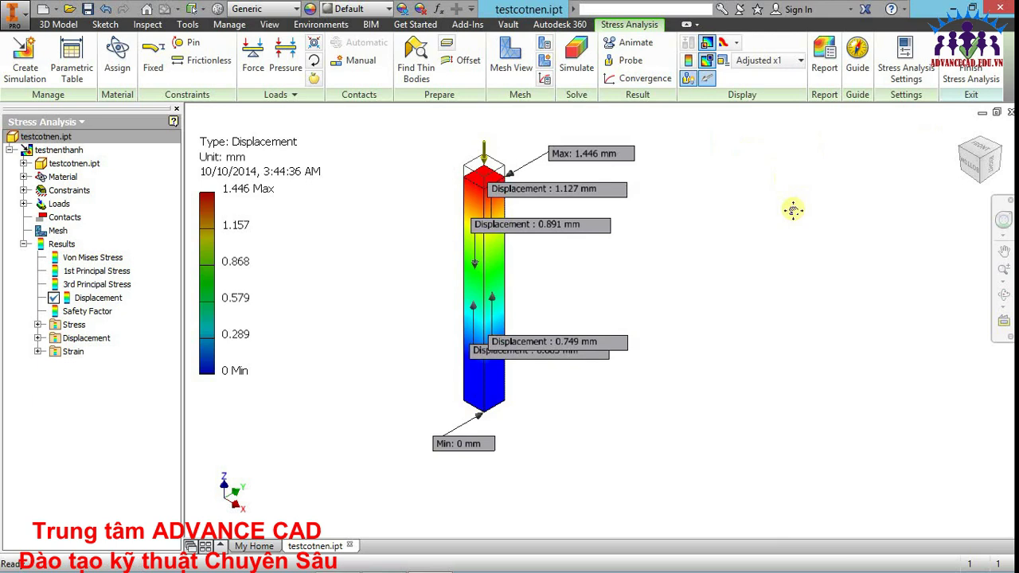